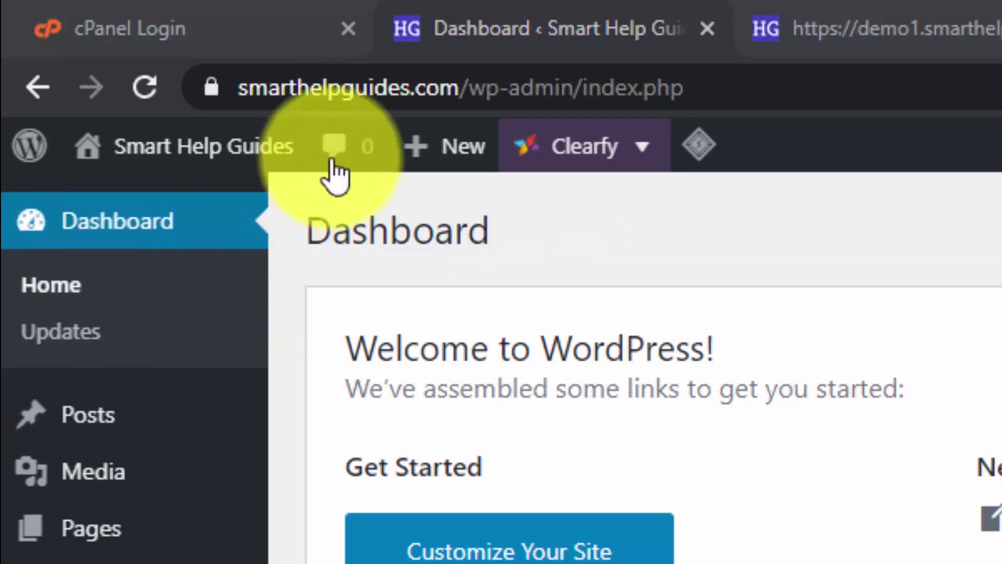
Highlight the old smarthelpguides.com address in the WordPress tab
click(425, 69)
click(309, 86)
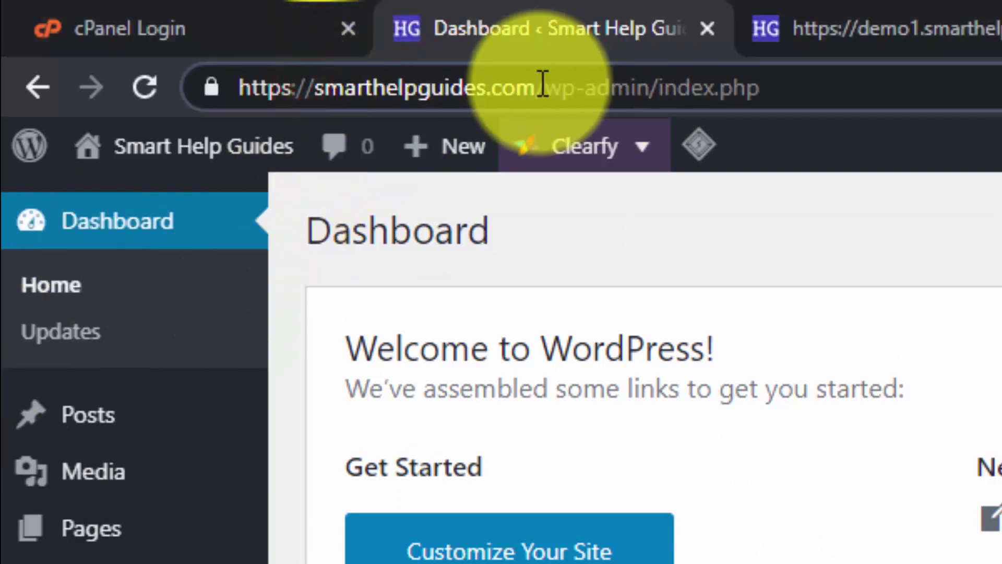
drag(544, 86, 261, 88)
Switch to the demo1 tab and inspect its address and placeholder text
click(789, 18)
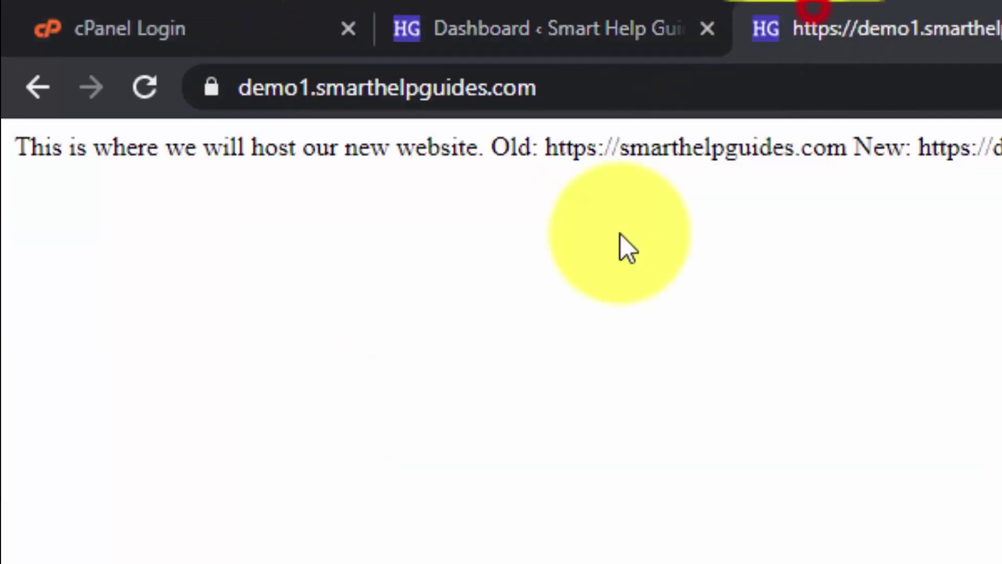
click(573, 262)
click(246, 88)
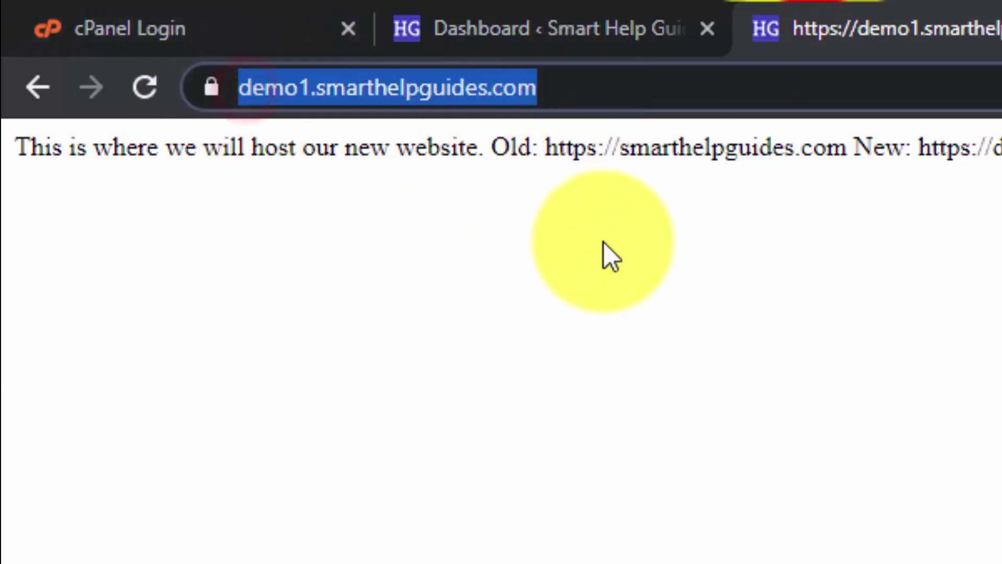
click(595, 305)
drag(13, 146, 1001, 205)
drag(809, 145, 369, 350)
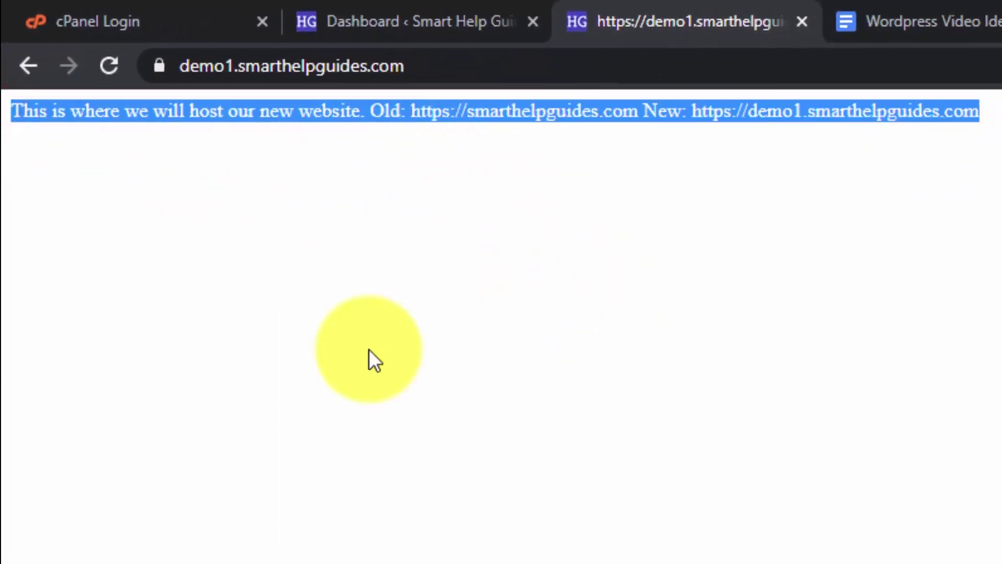
click(365, 349)
Zoom in twice on the demo1 page and highlight the old and new site addresses
key(ctrl+plus)
key(ctrl+plus)
key(ctrl+plus)
key(ctrl+plus)
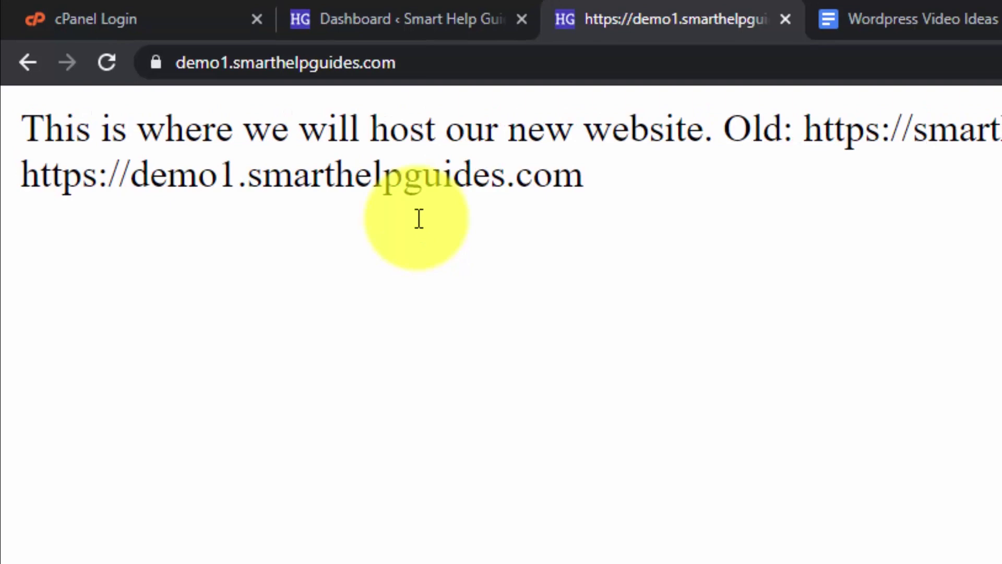
key(ctrl+plus)
key(ctrl+plus)
key(ctrl+plus)
key(ctrl+plus)
click(52, 128)
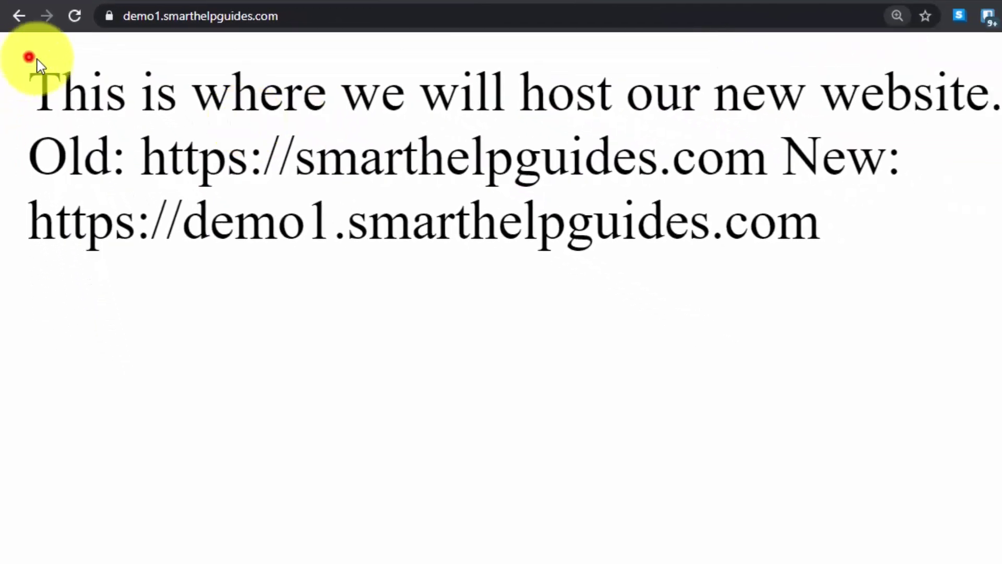
drag(36, 59, 857, 240)
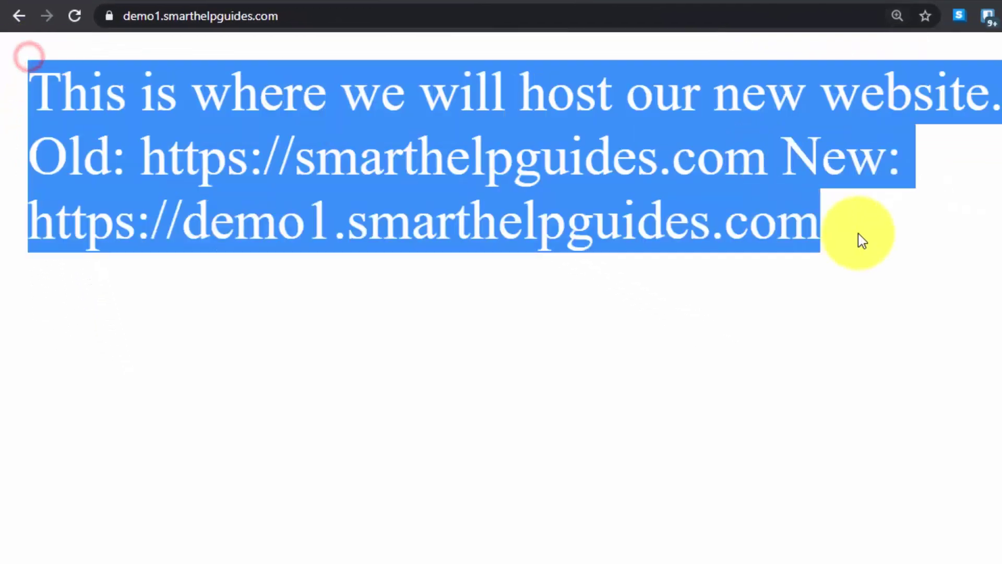
click(476, 425)
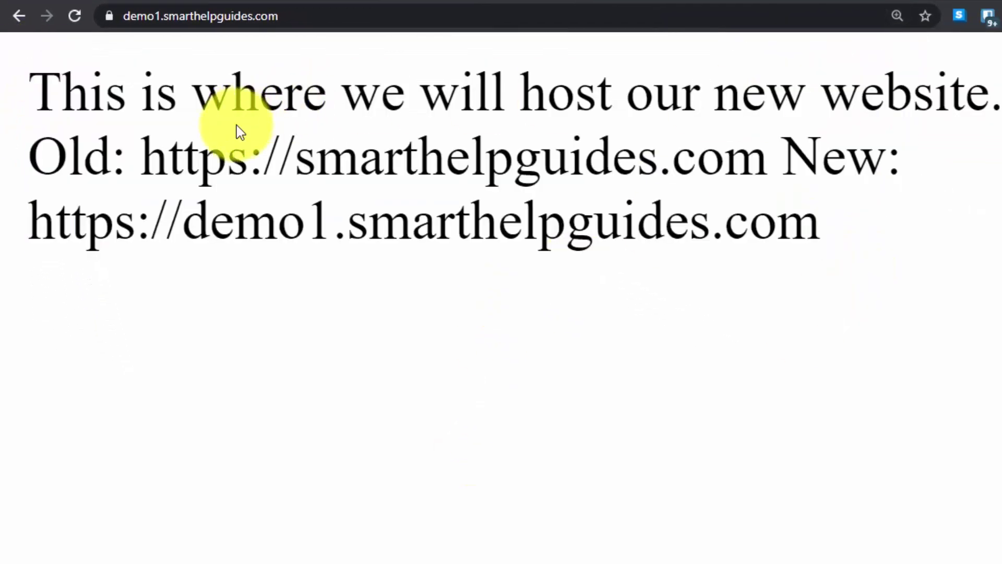
drag(137, 139, 666, 157)
click(790, 285)
drag(38, 212, 917, 302)
Reload the demo1 page, reset zoom to 100%, and go to the cPanel Login tab
click(65, 11)
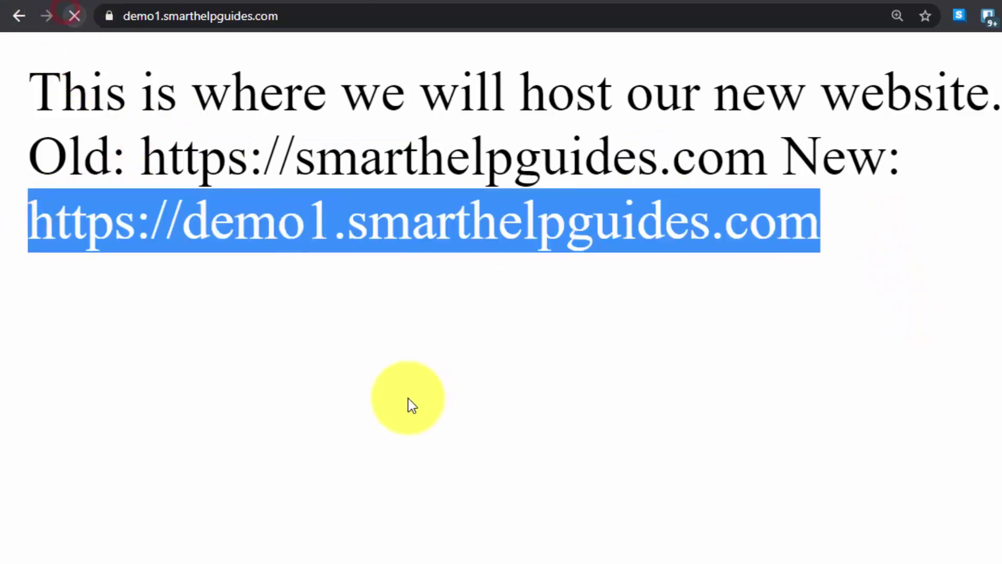
key(ctrl+minus)
key(ctrl+minus)
key(ctrl+minus)
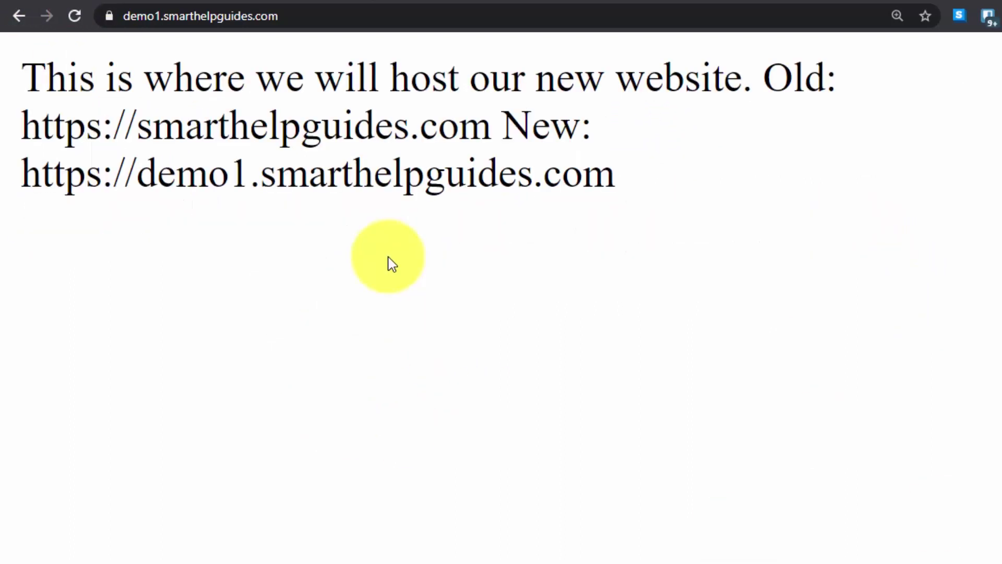
click(901, 48)
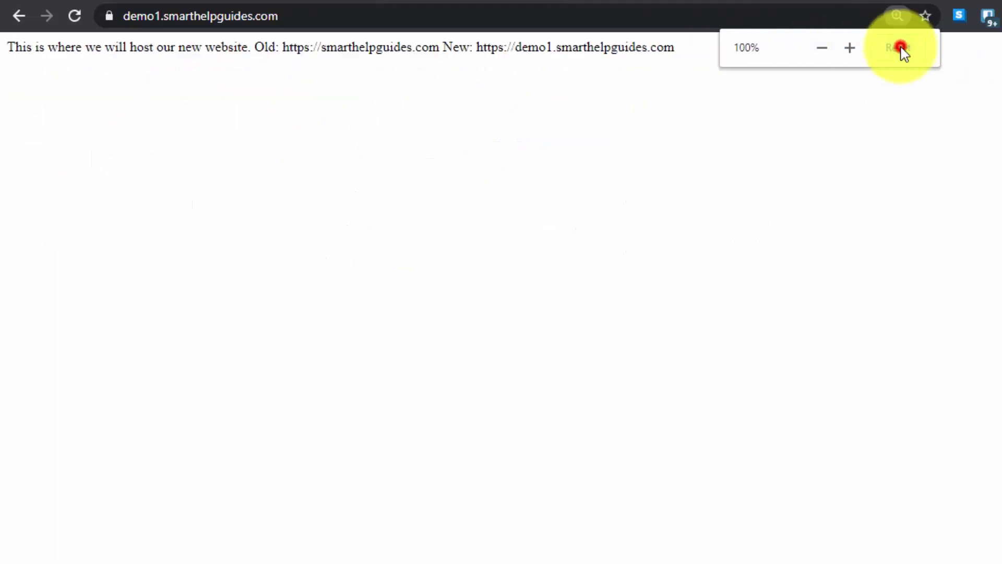
click(437, 208)
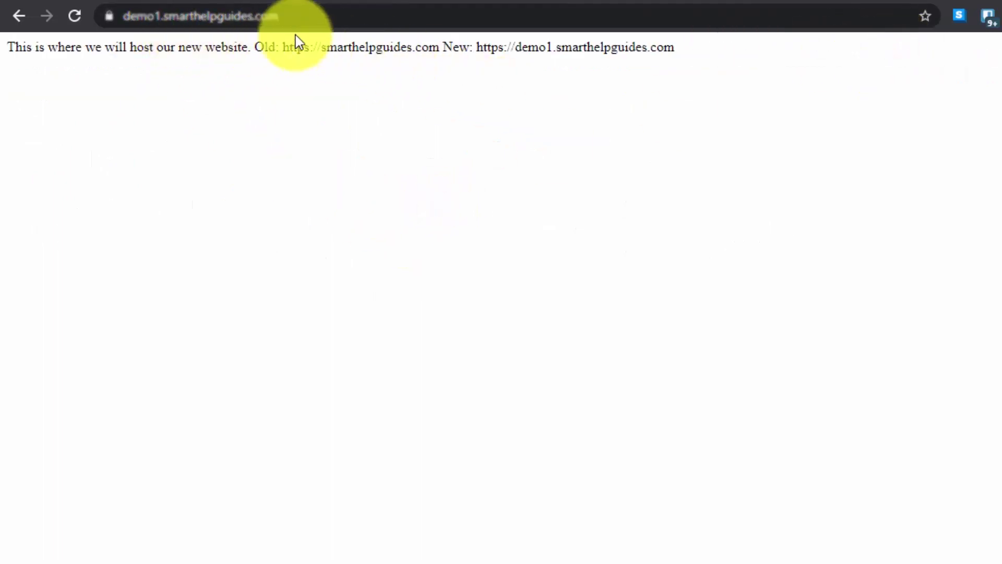
click(167, 16)
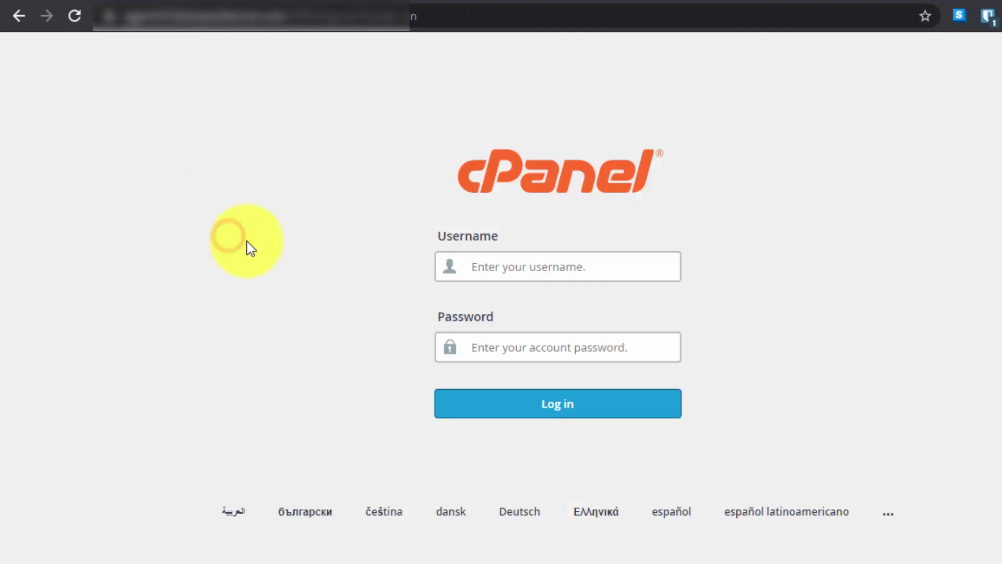
Log in to cPanel using the hosting credentials saved in the password manager
click(988, 16)
click(689, 116)
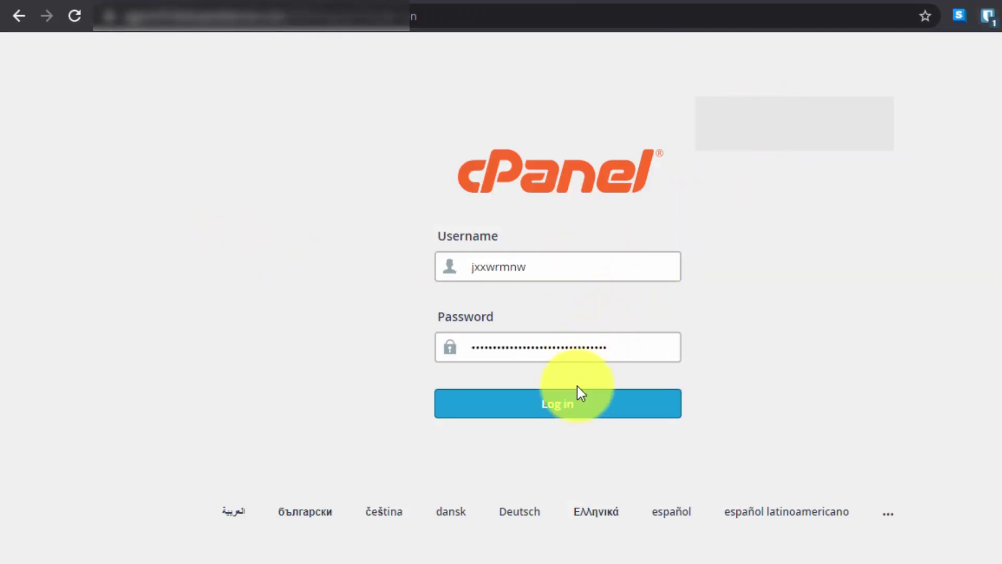
click(574, 409)
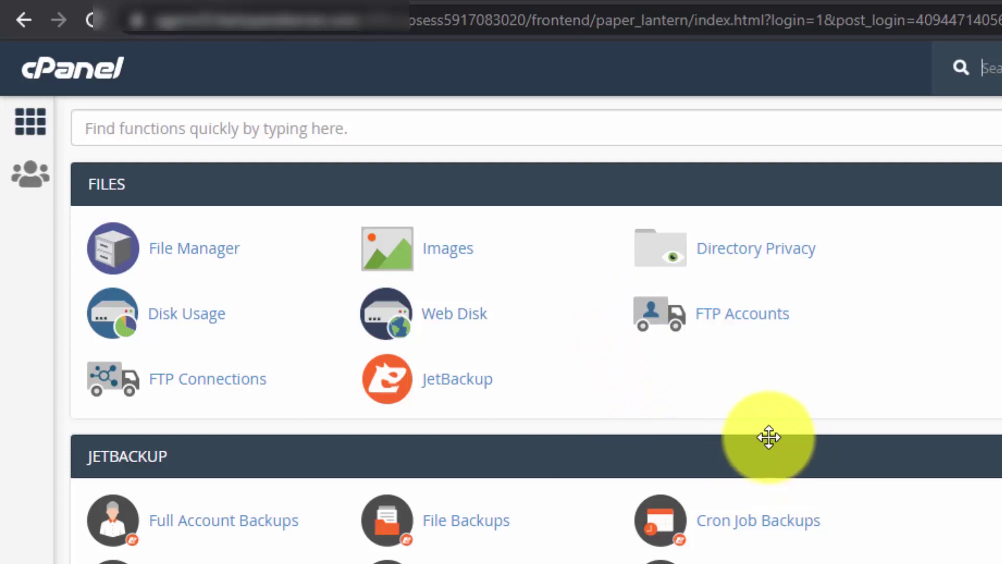
Open File Manager on the demoshgone folder showing .well-known, cgi-bin and index.php
click(178, 249)
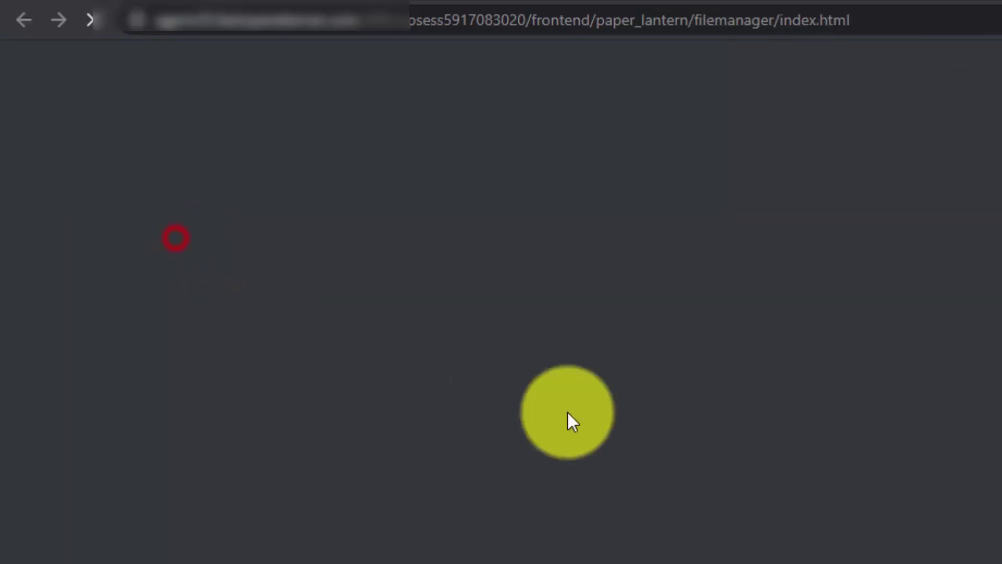
scroll(552, 406, down, 3)
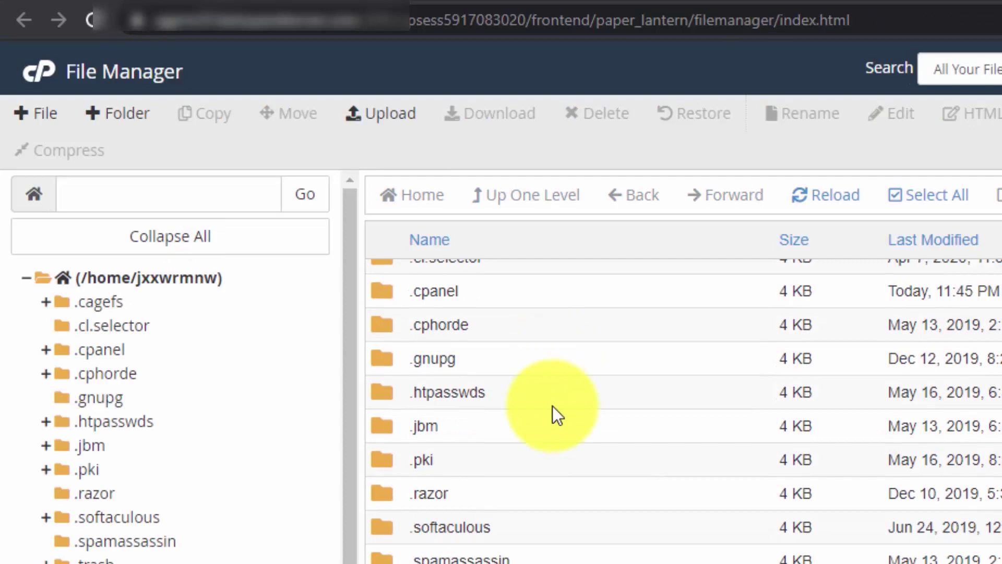
scroll(201, 519, down, 3)
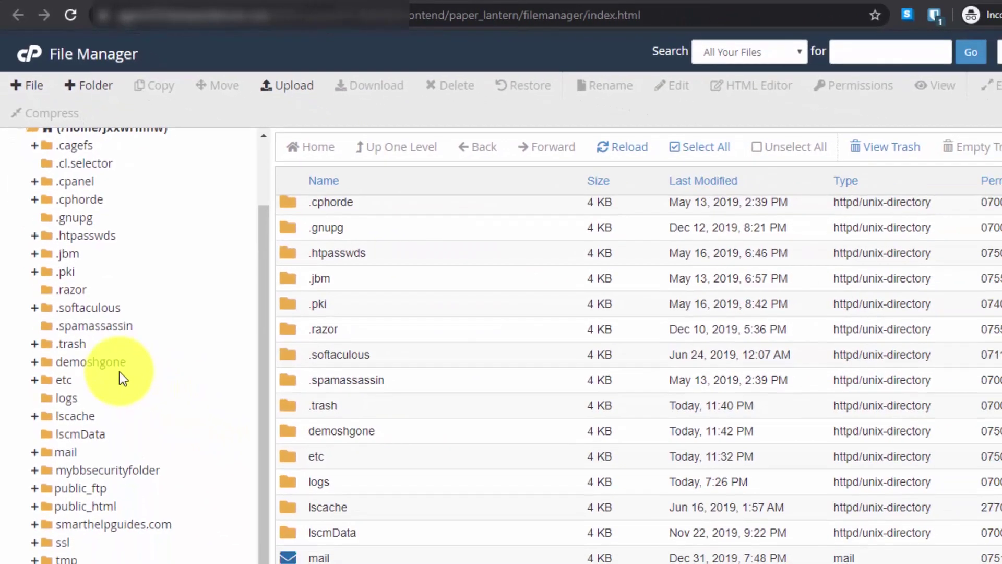
click(112, 413)
click(342, 389)
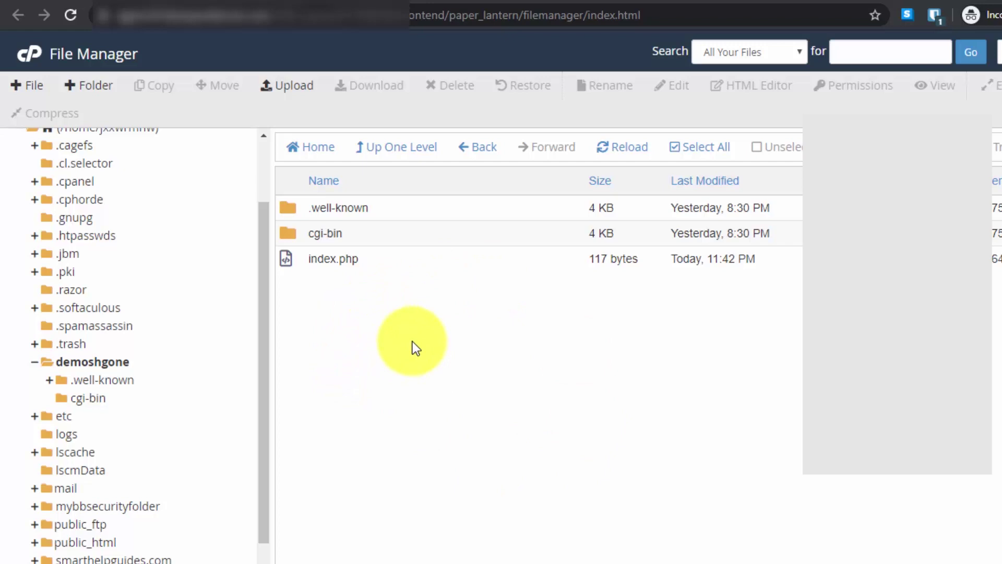
click(96, 1)
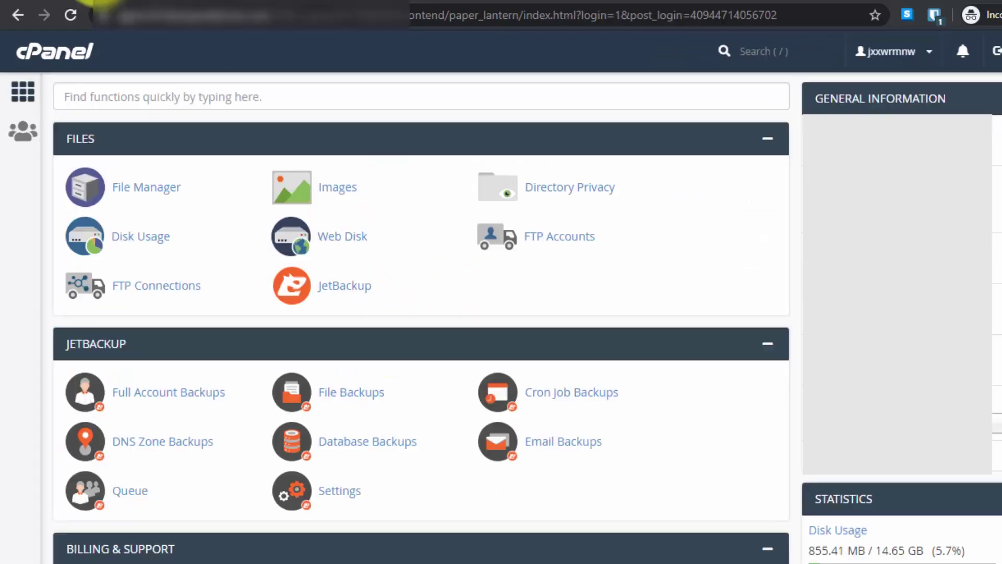
click(183, 3)
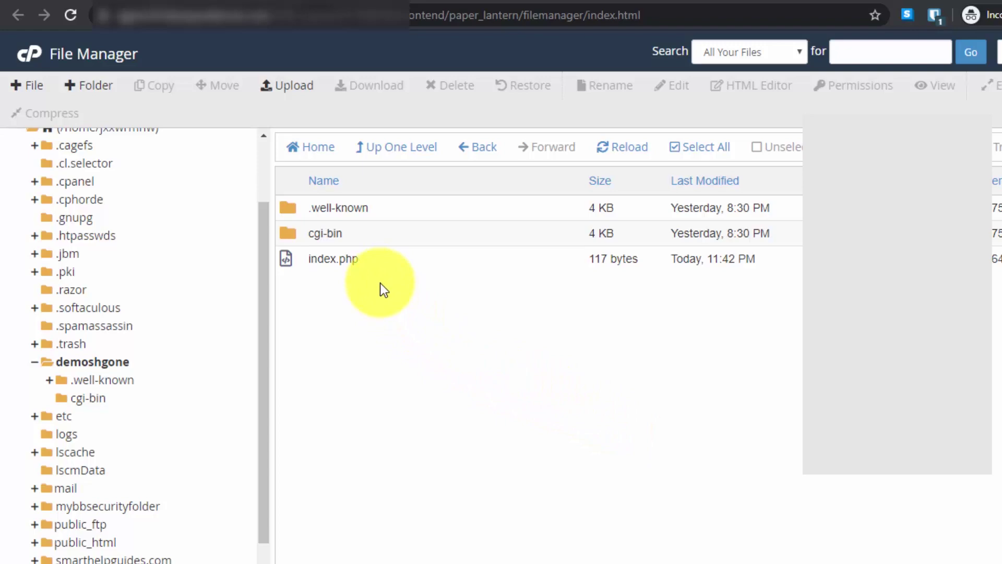
Upload the Duplicator archive zip from the Downloads '12 Apr' folder into demoshgone
click(296, 84)
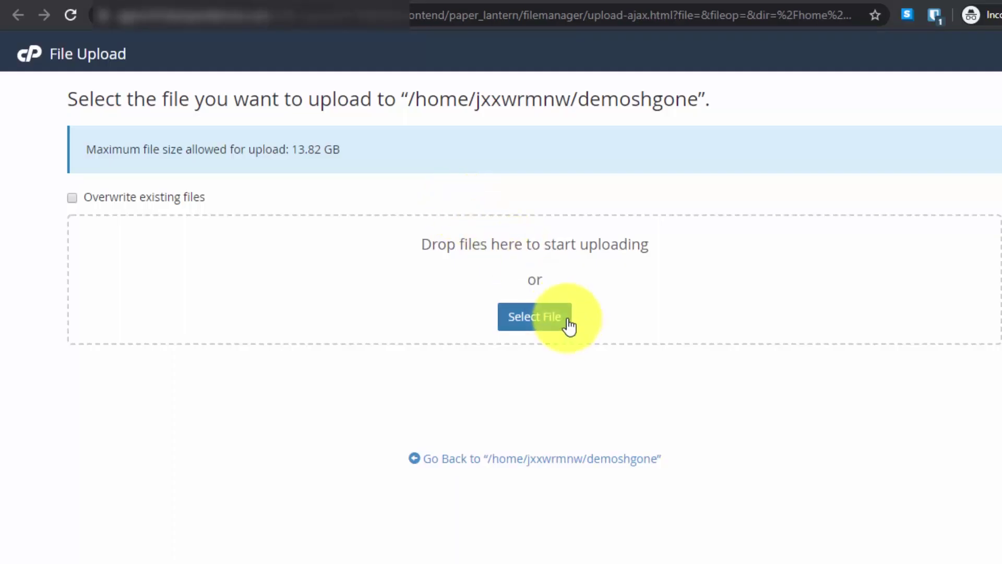
click(563, 323)
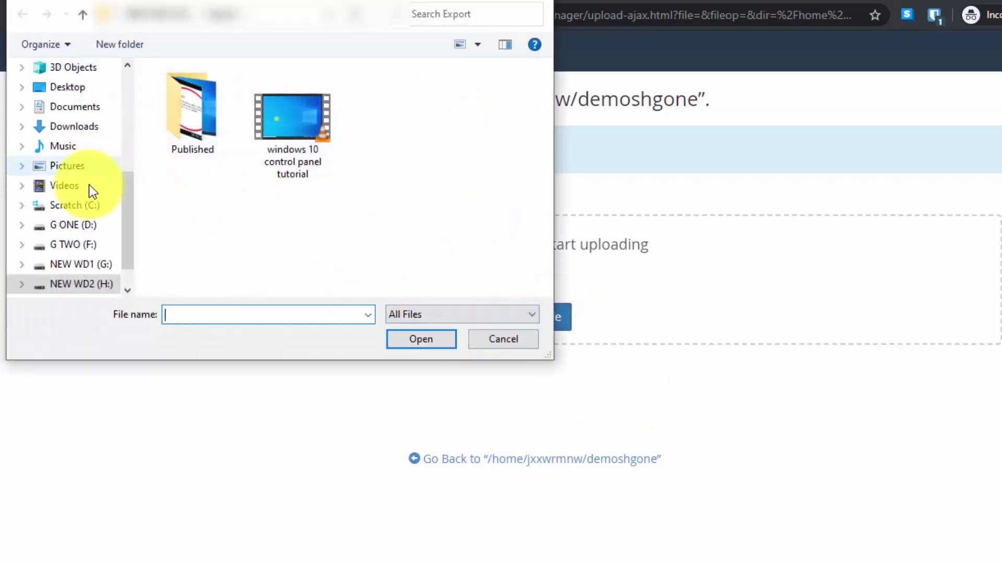
scroll(89, 188, up, 1)
click(84, 154)
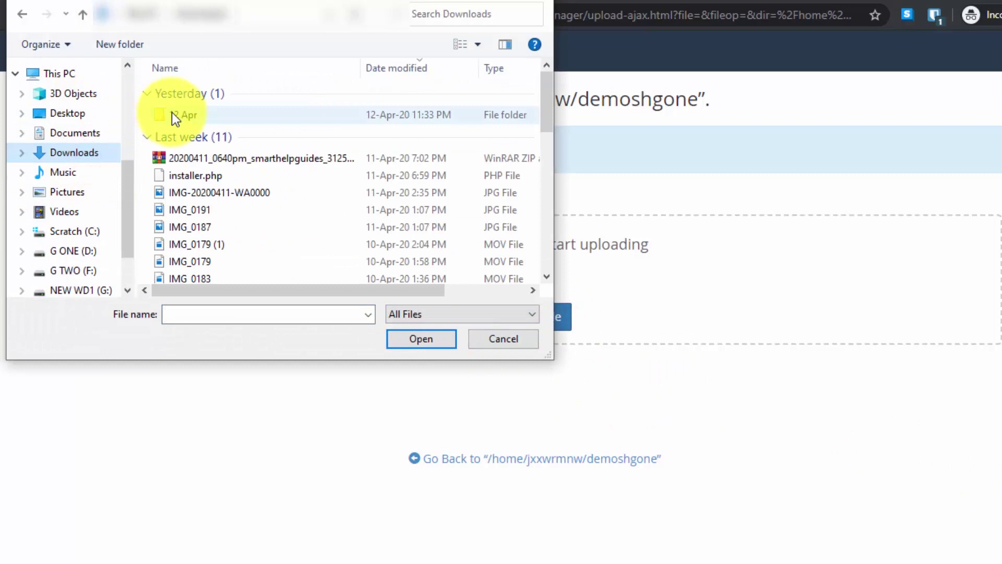
double_click(171, 112)
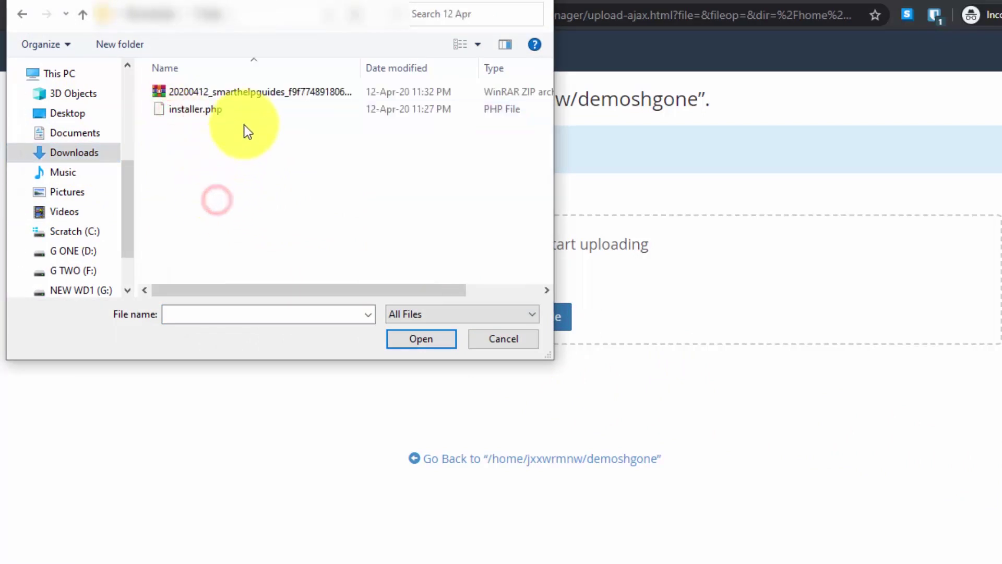
click(197, 89)
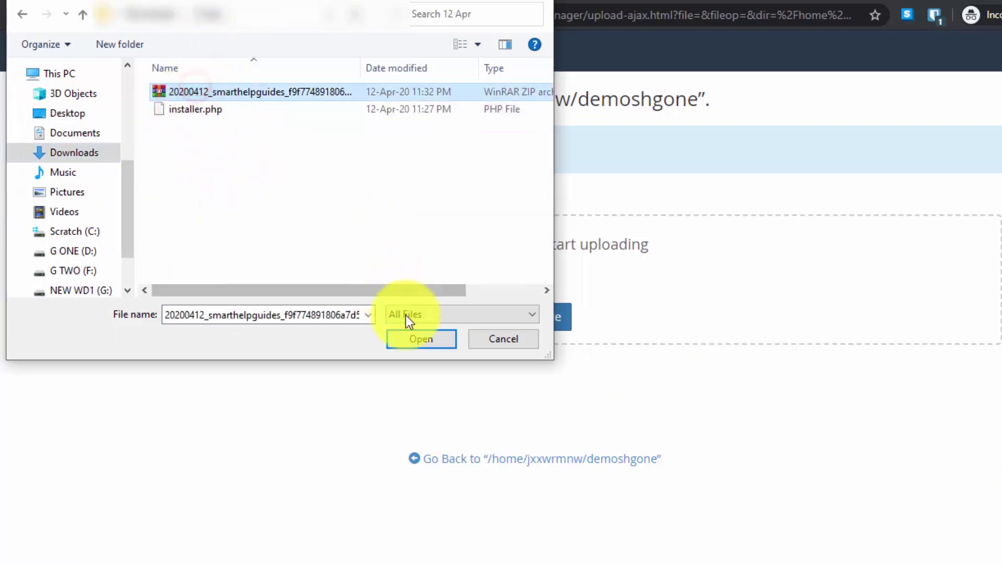
click(419, 339)
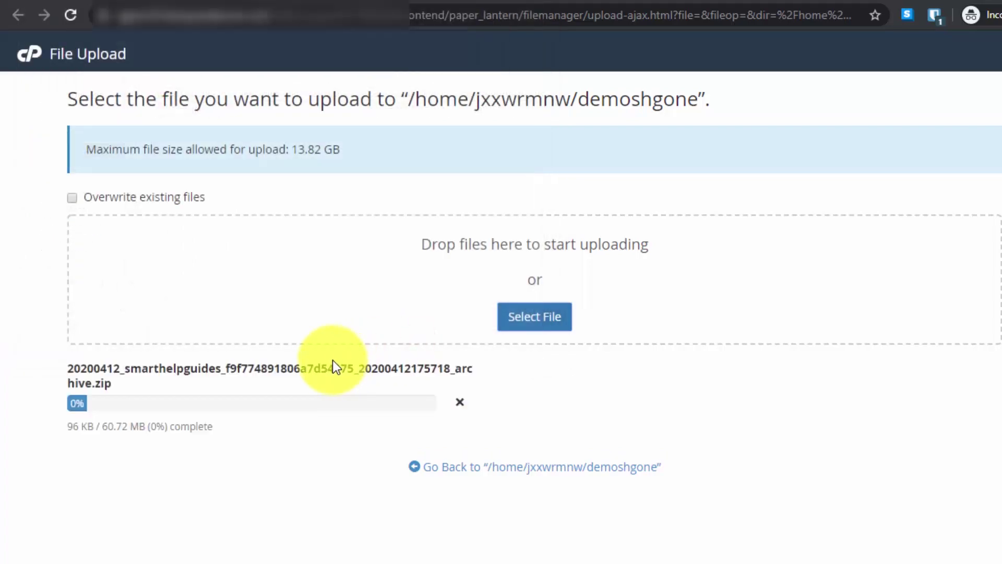
Upload installer.php too and confirm both files are listed in demoshgone
click(535, 324)
click(226, 110)
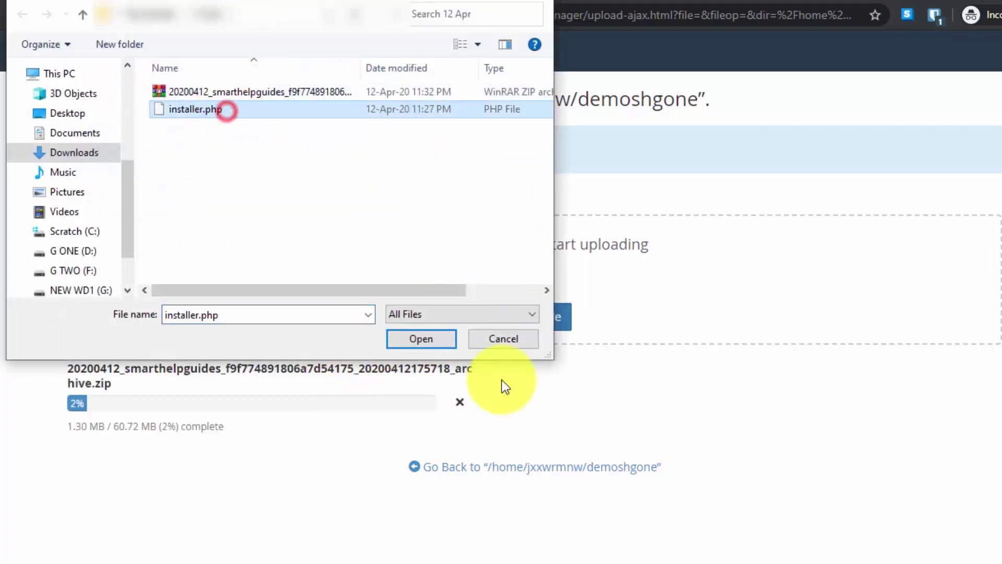
click(403, 334)
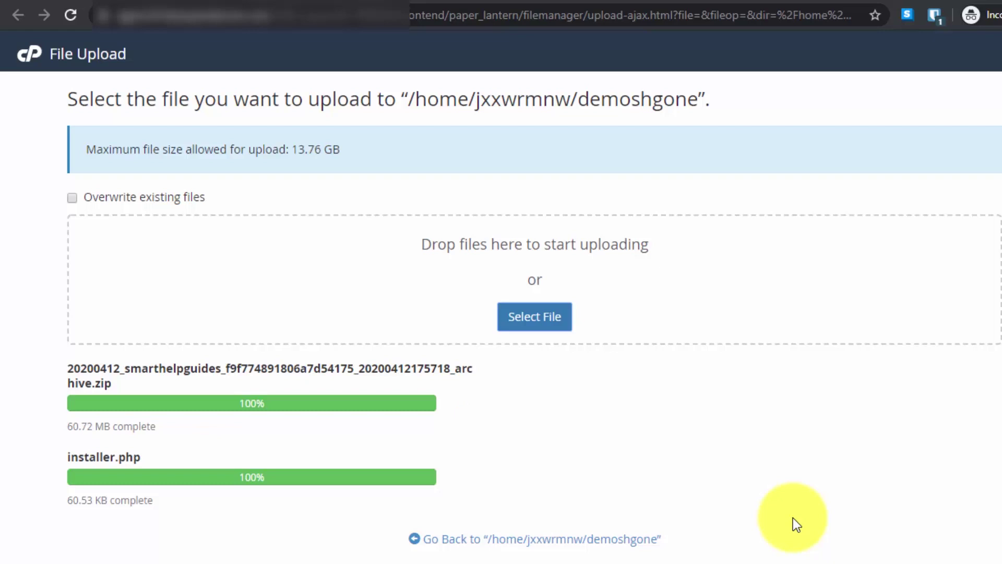
click(620, 538)
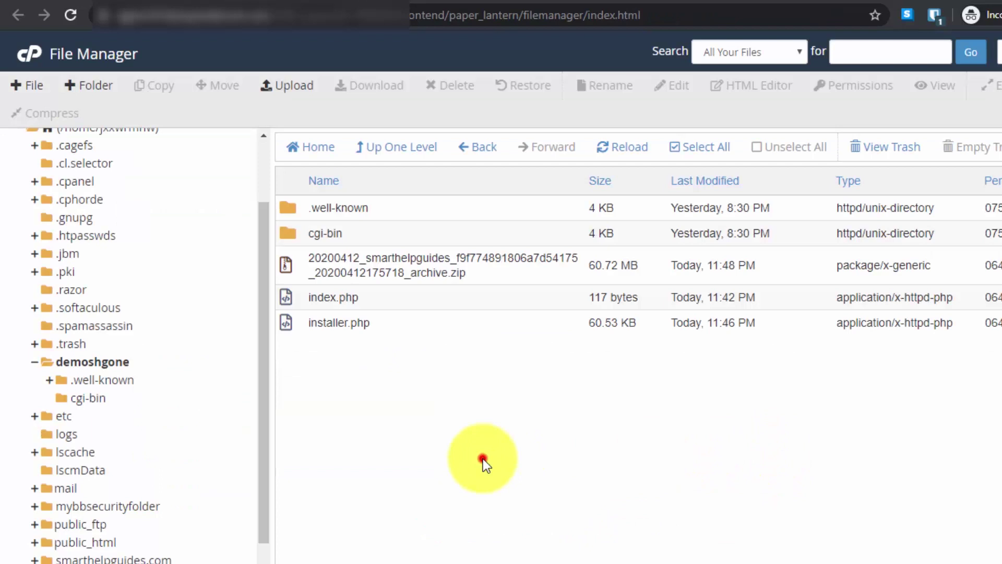
click(337, 323)
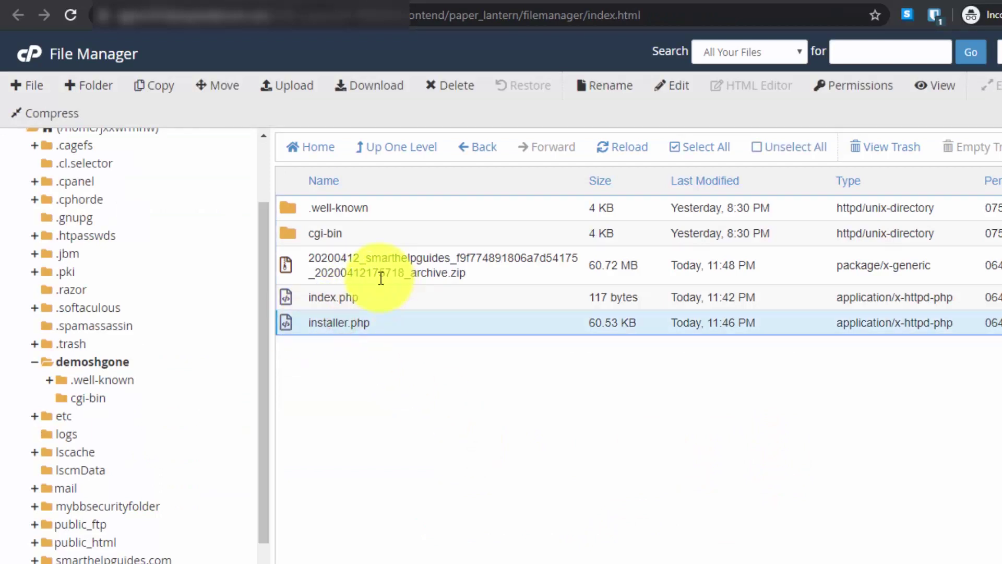
click(397, 269)
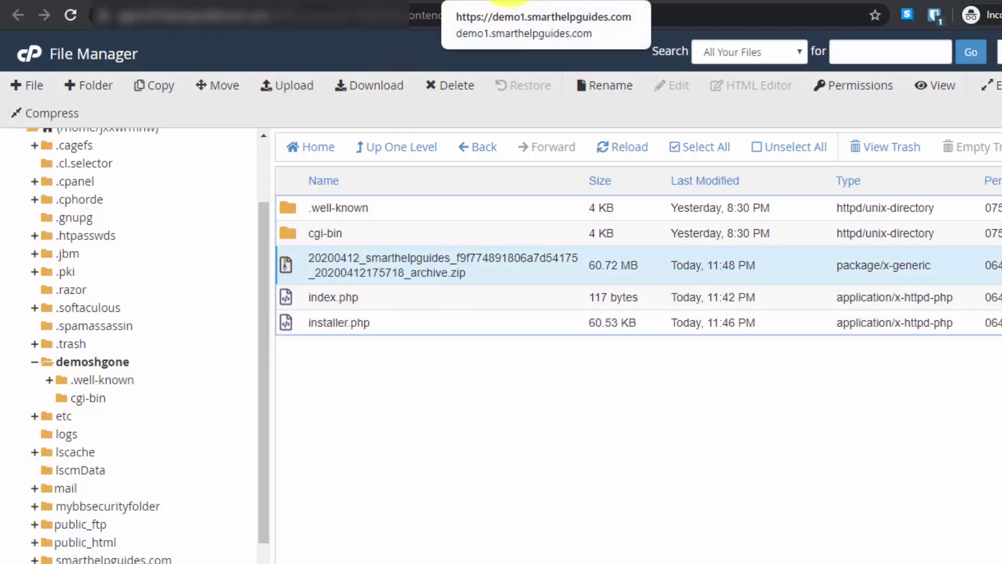
Load demo1.smarthelpguides.com/installer.php to open the Duplicator Step 1 Deployment page
click(514, 4)
click(423, 214)
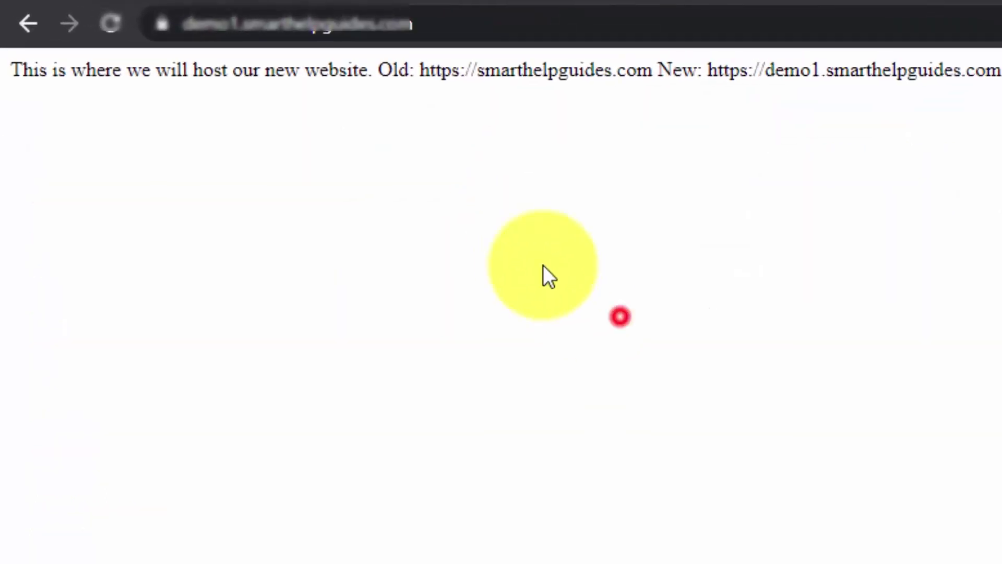
click(331, 175)
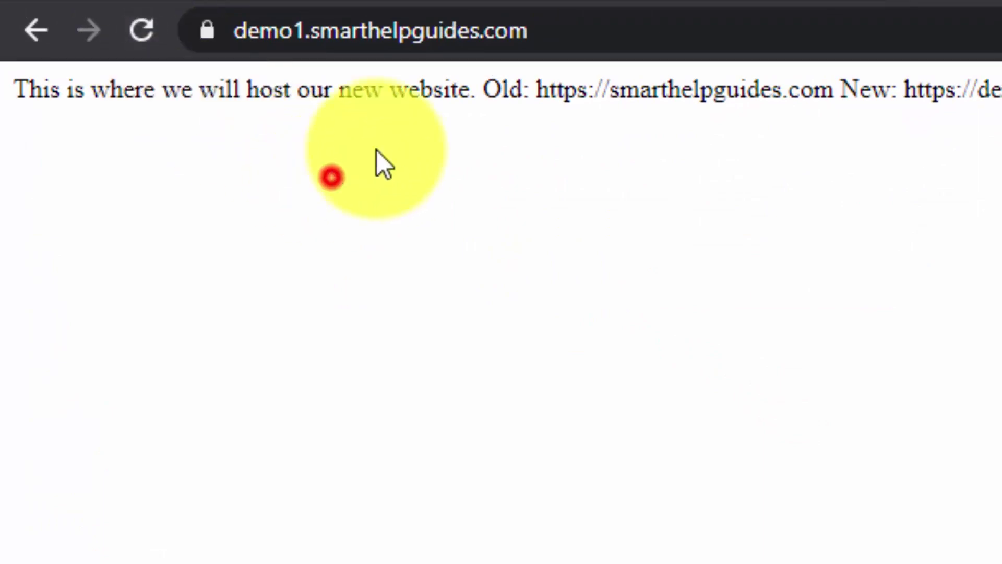
click(711, 27)
key(End)
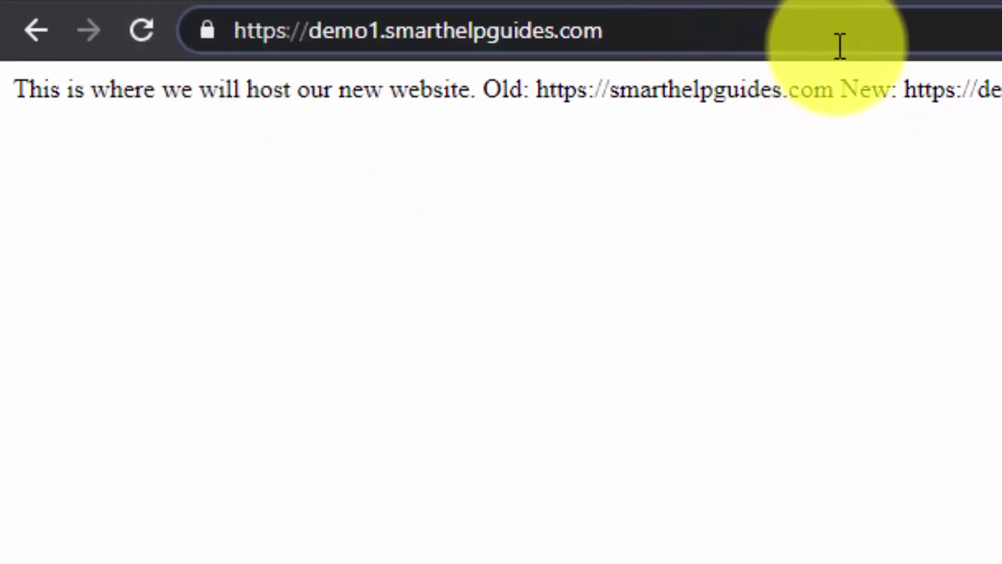
text(/in)
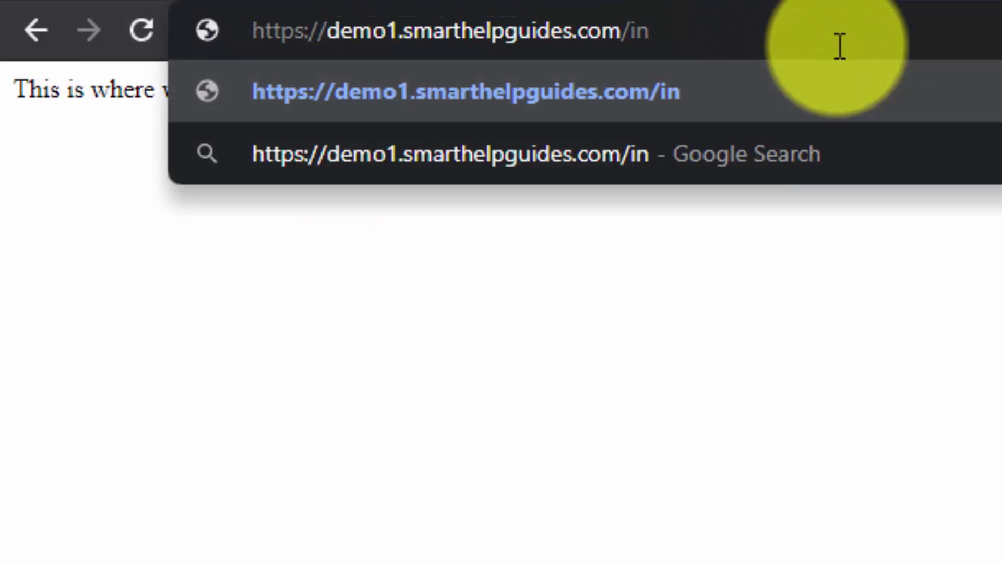
text(sta)
key(BackSpace)
key(BackSpace)
text(s)
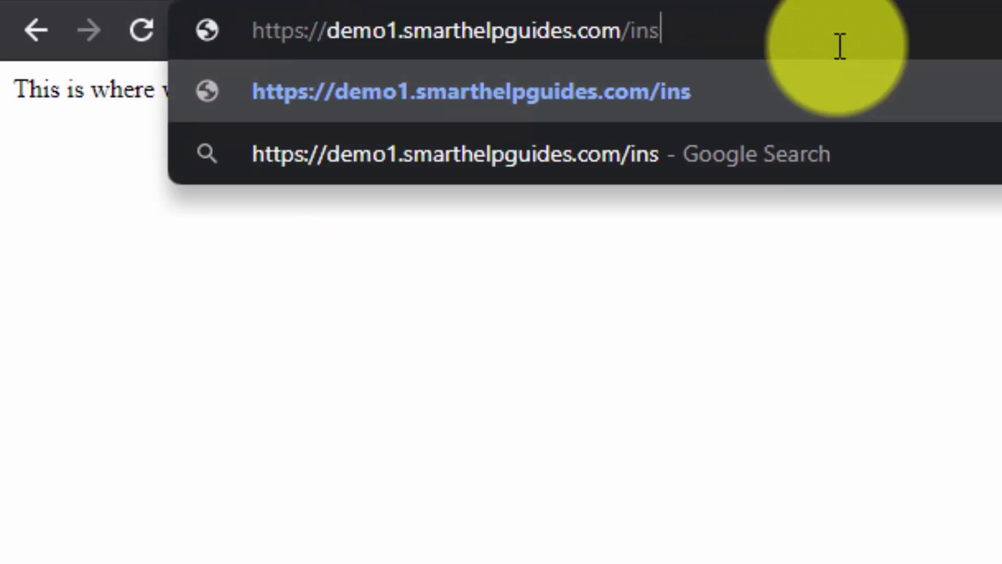
text(taller.php)
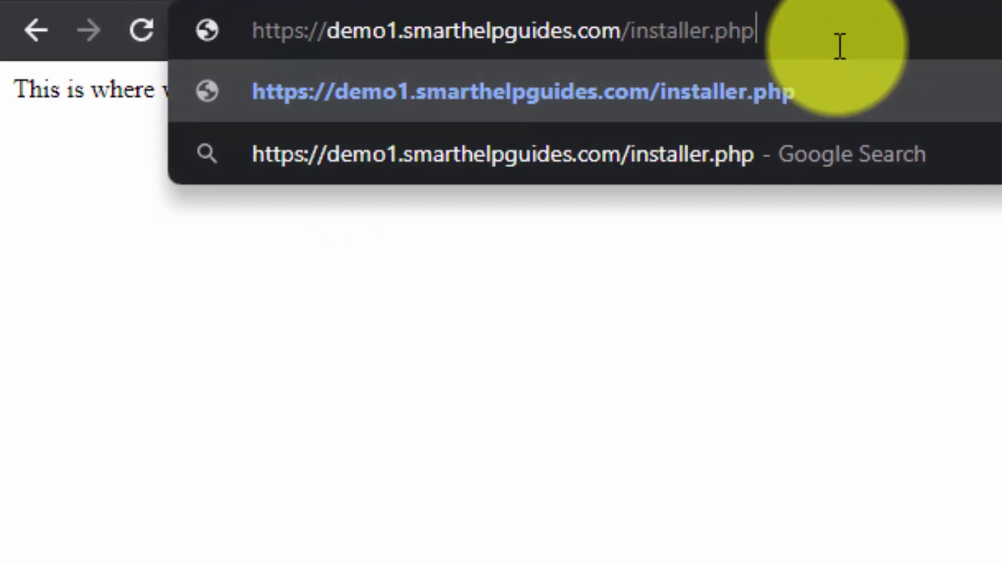
key(Return)
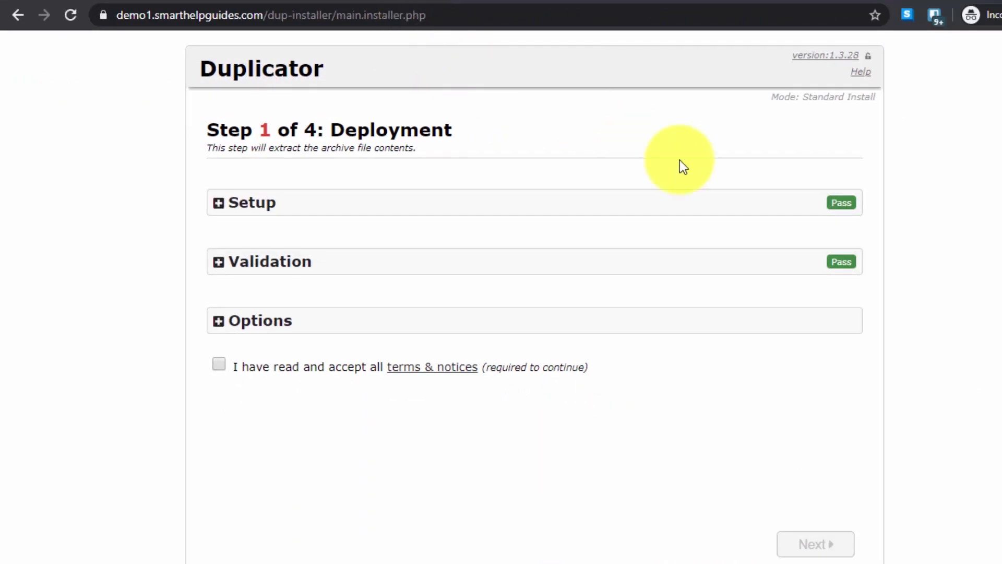
Review the Duplicator Validation checks and expand the Options section
click(221, 262)
click(222, 262)
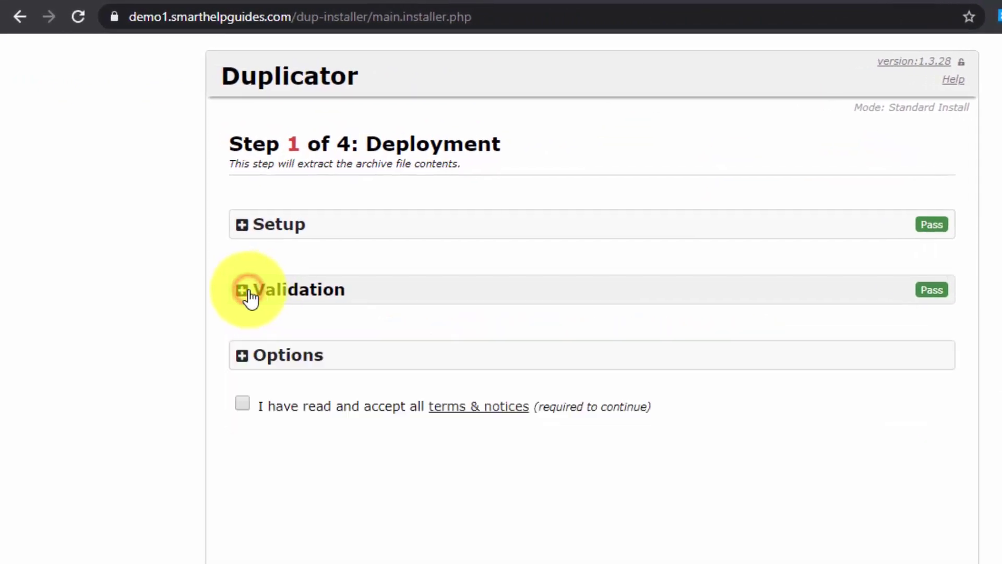
click(249, 293)
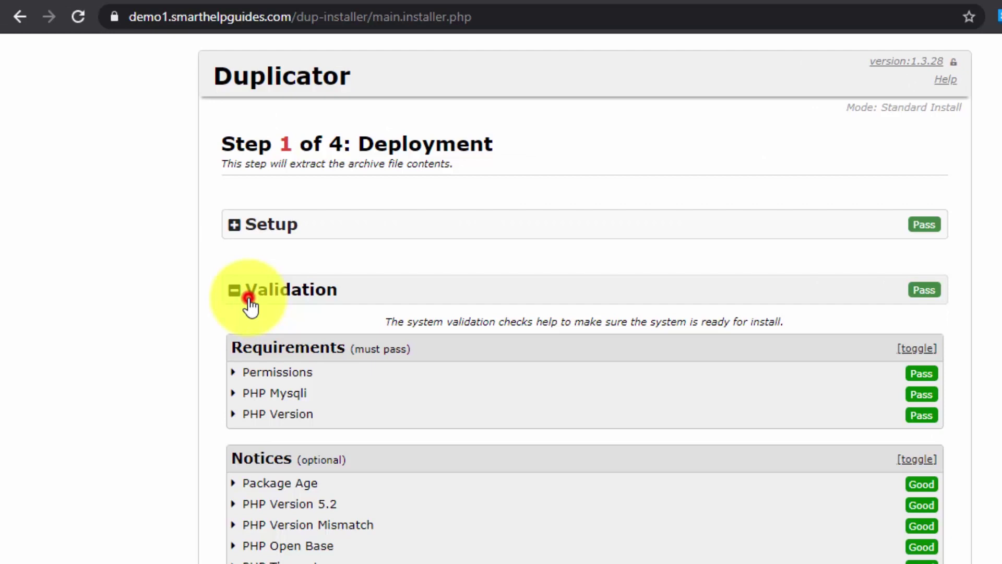
scroll(368, 535, down, 2)
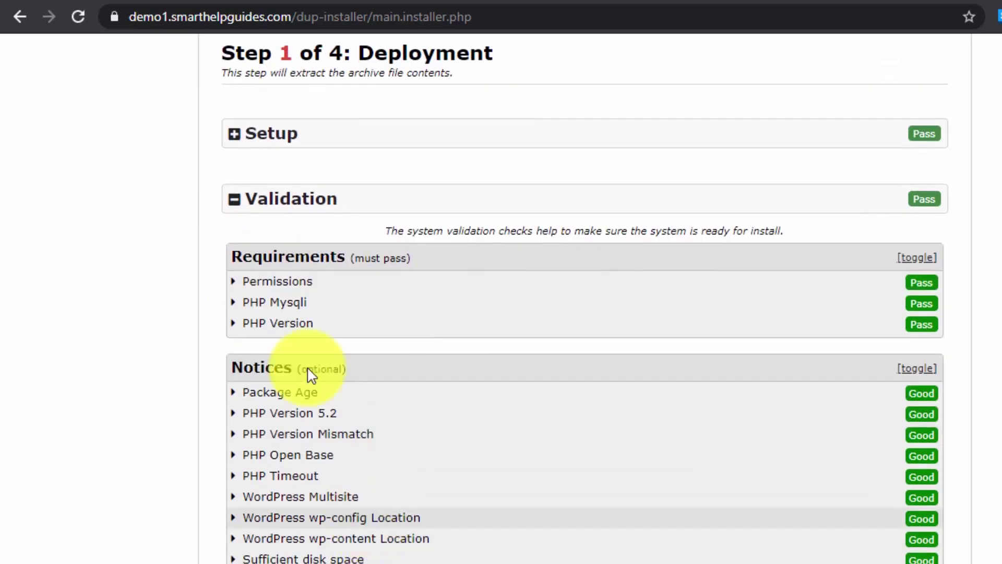
click(236, 205)
click(245, 365)
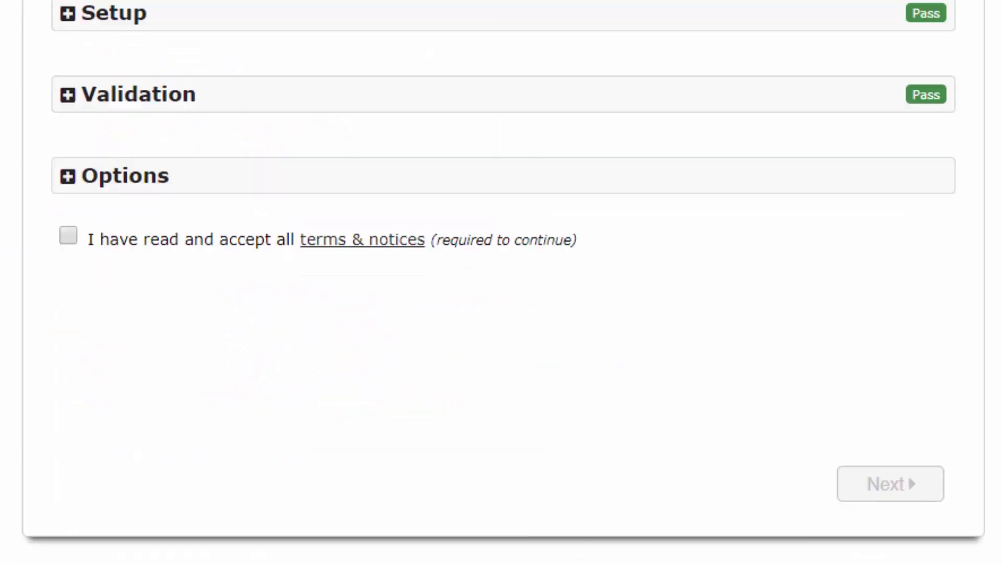
Accept the terms and notices and continue to Step 2, Install Database
click(68, 235)
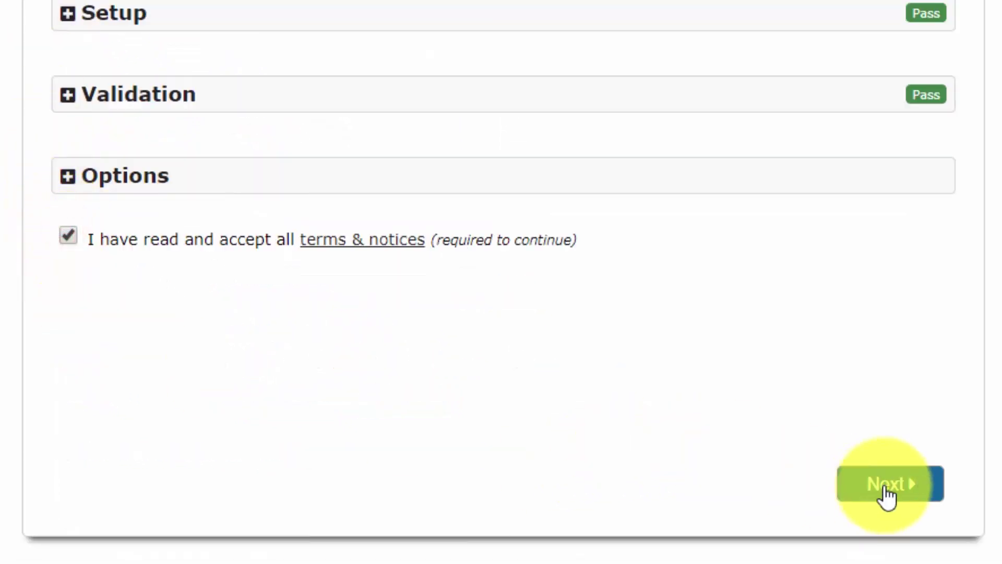
click(885, 488)
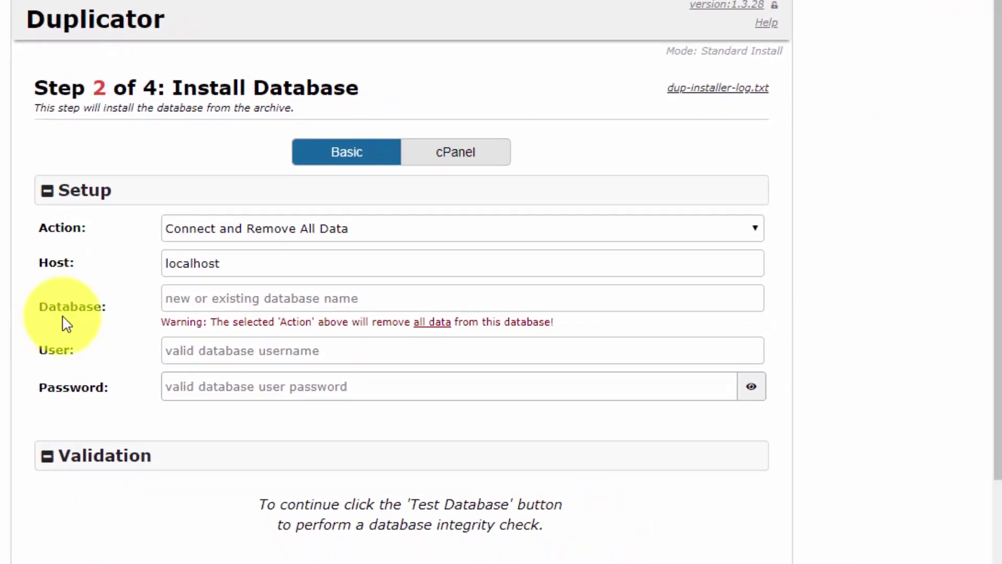
drag(79, 387, 52, 321)
click(51, 313)
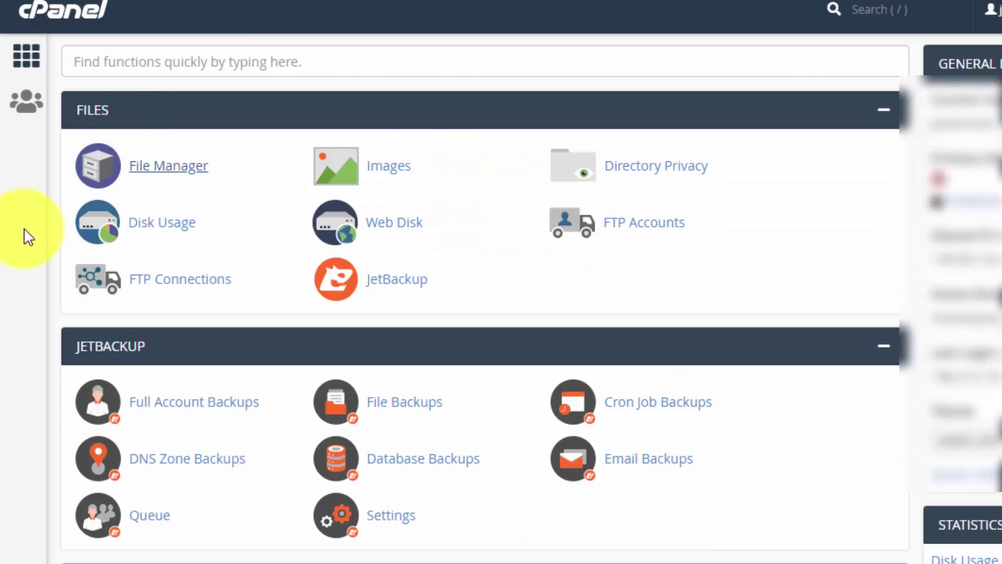
Create a MySQL database named demo2dup on the MySQL Databases page
scroll(2, 331, down, 12)
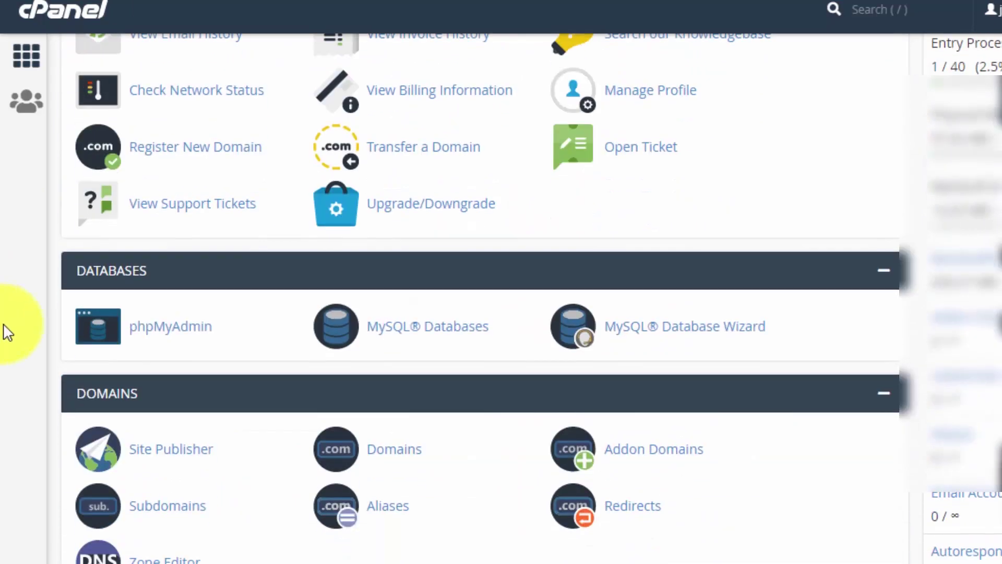
click(405, 339)
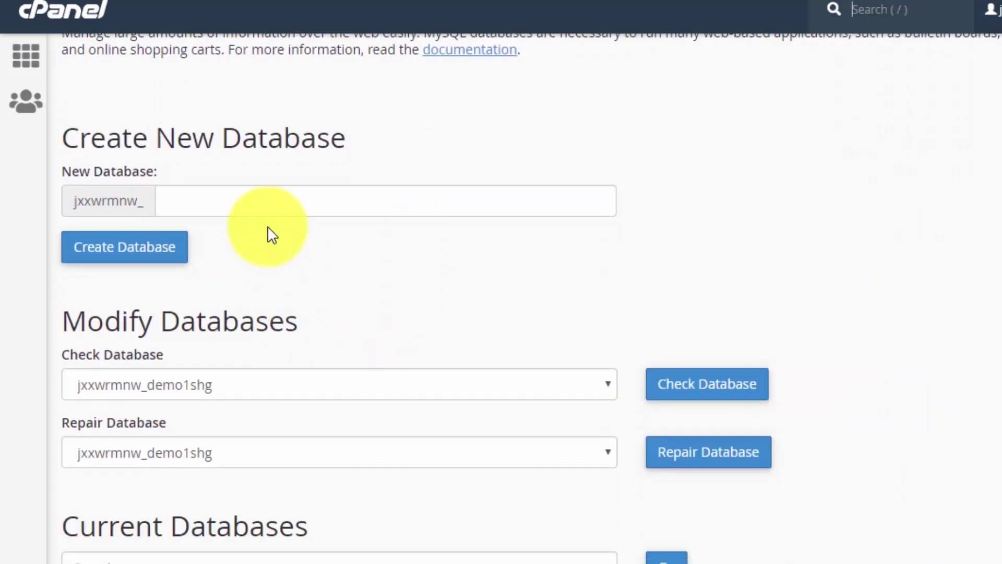
click(279, 202)
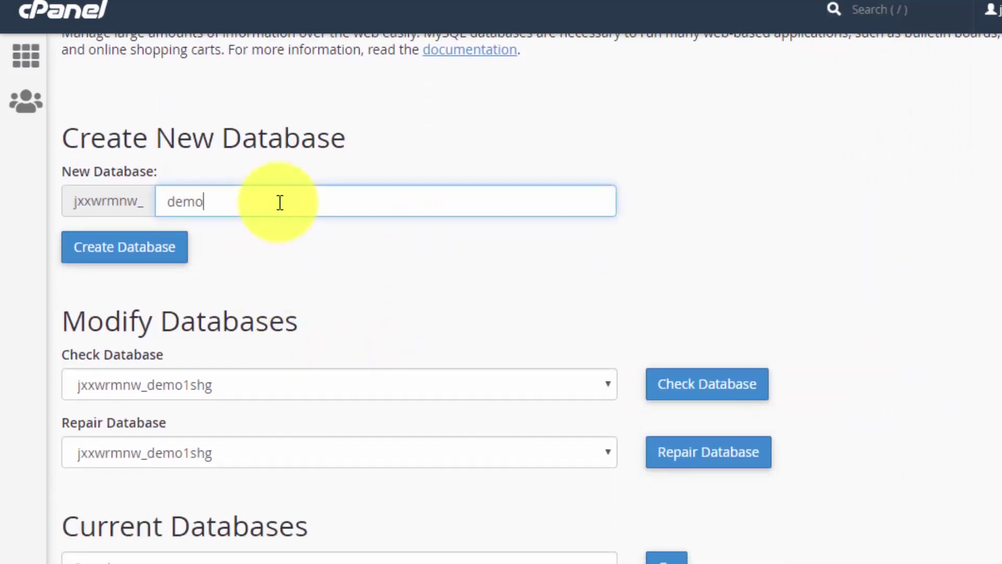
text(demo2dup)
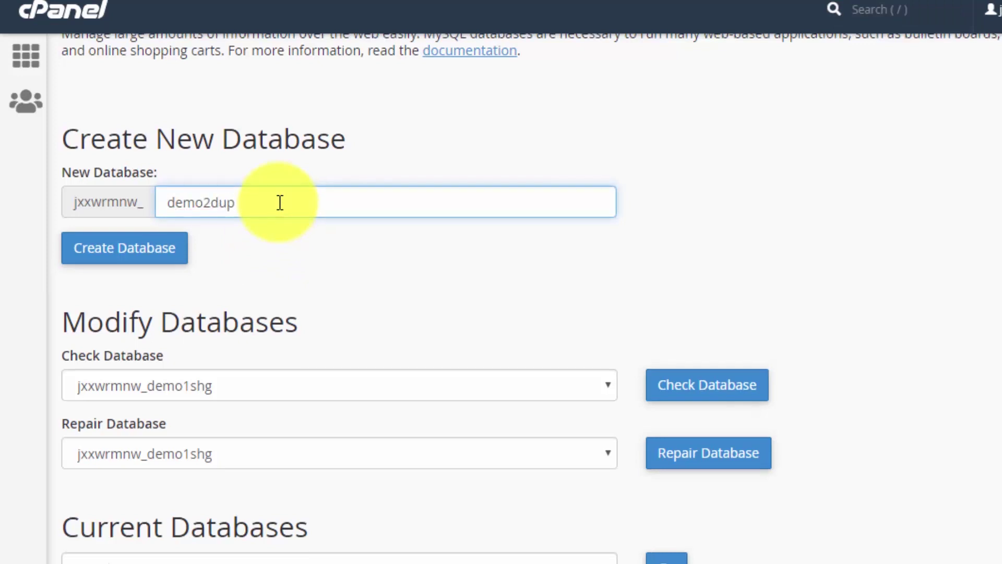
scroll(108, 347, up, 2)
click(107, 346)
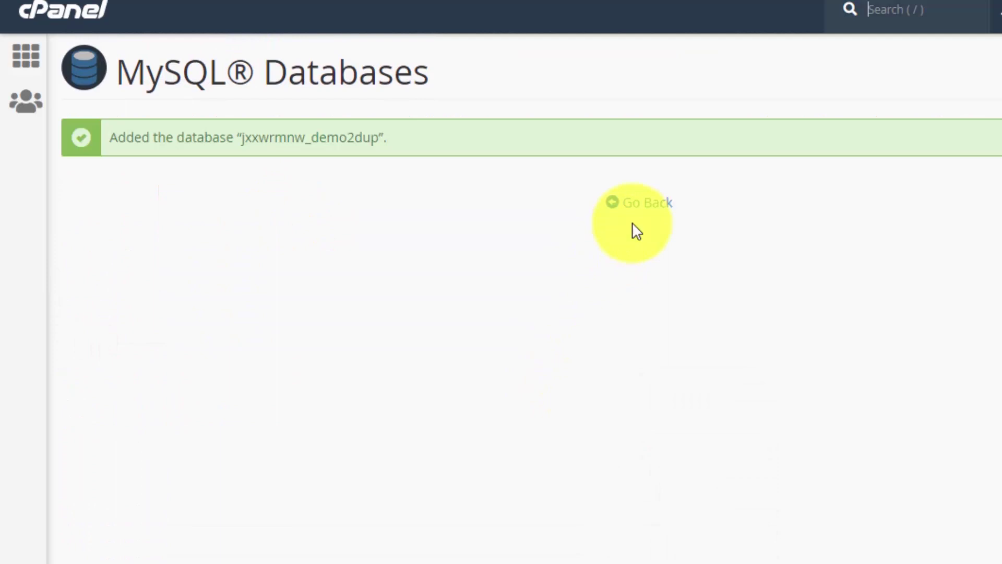
Enter demo2dup as the new MySQL user's name under Add New User
click(649, 198)
scroll(512, 351, down, 6)
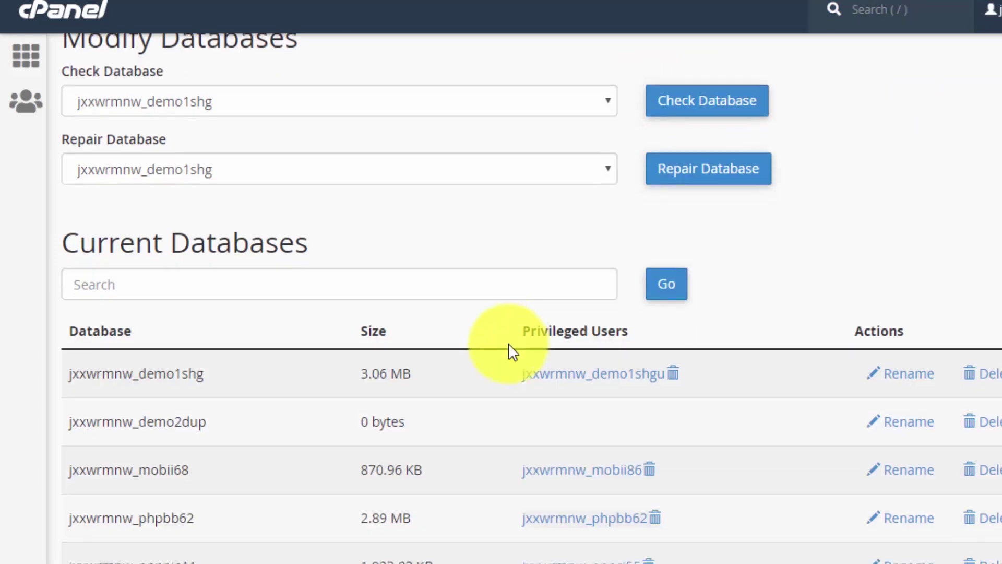
scroll(508, 345, down, 15)
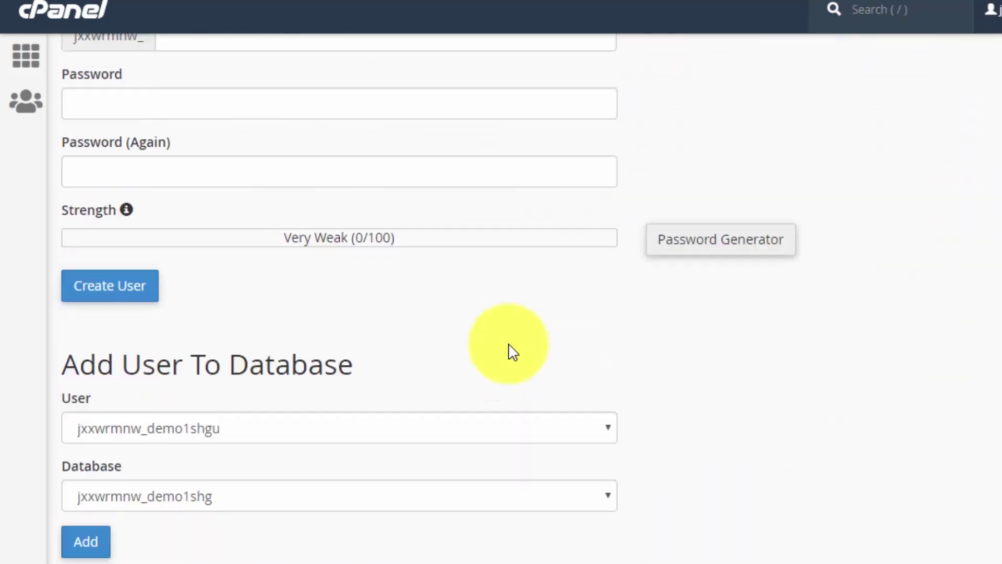
scroll(264, 318, down, 3)
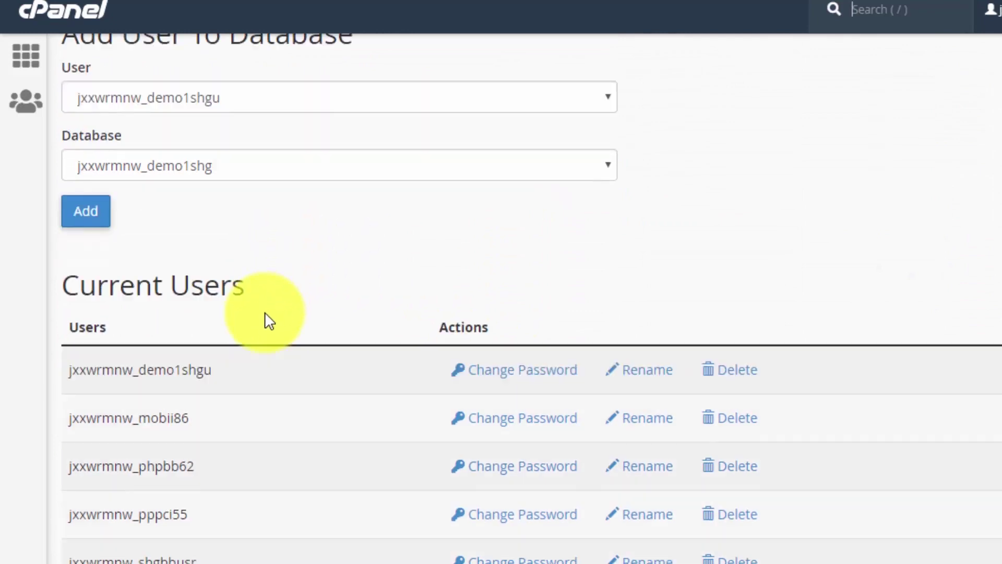
scroll(260, 314, up, 12)
click(230, 244)
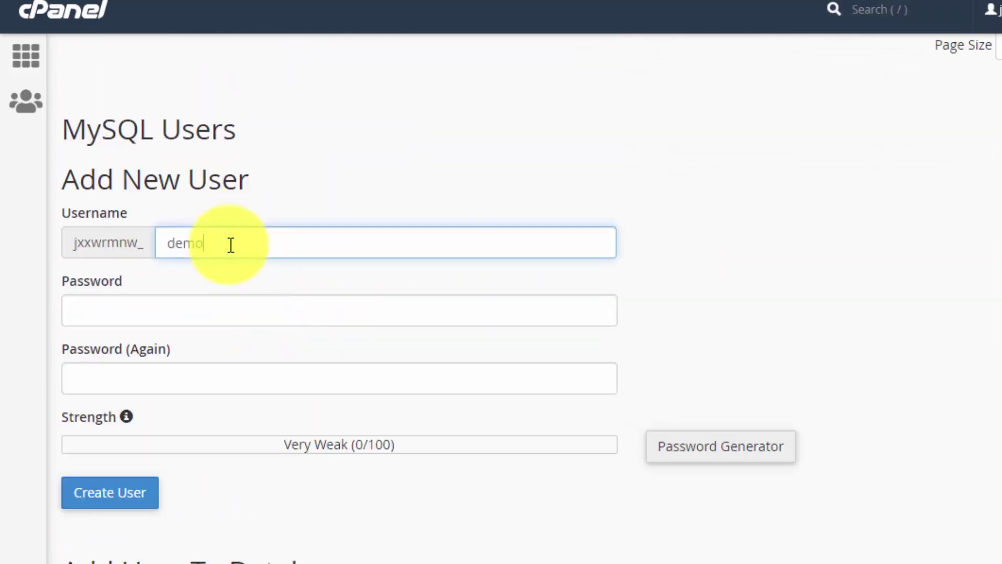
text(demo2dupu)
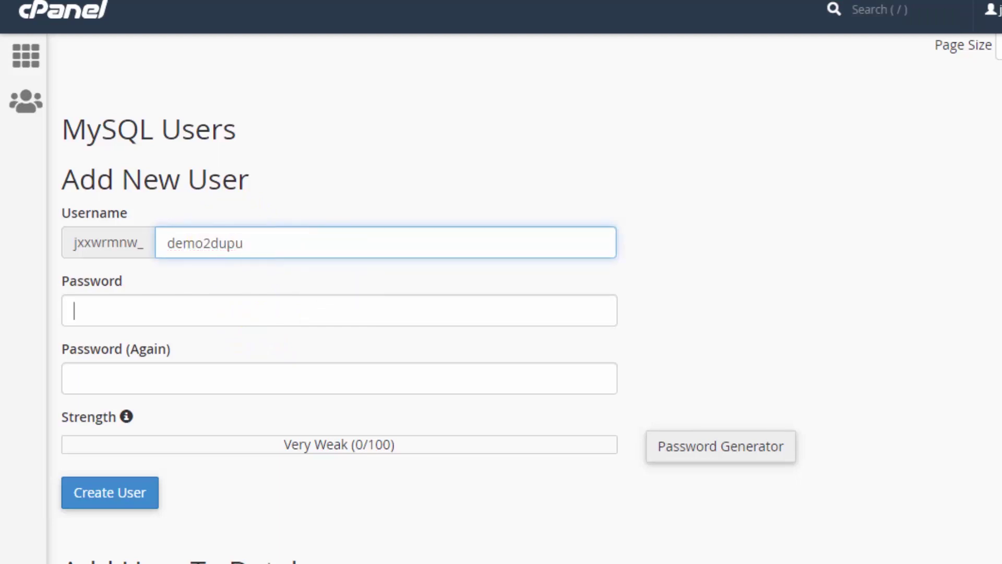
Generate a Very Strong password and fill both password fields with it
click(743, 462)
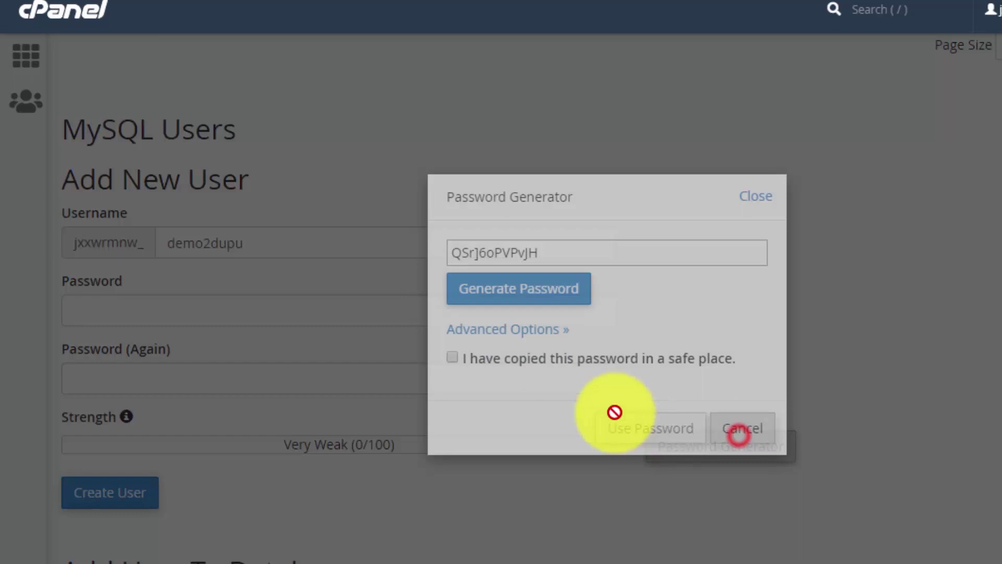
click(478, 359)
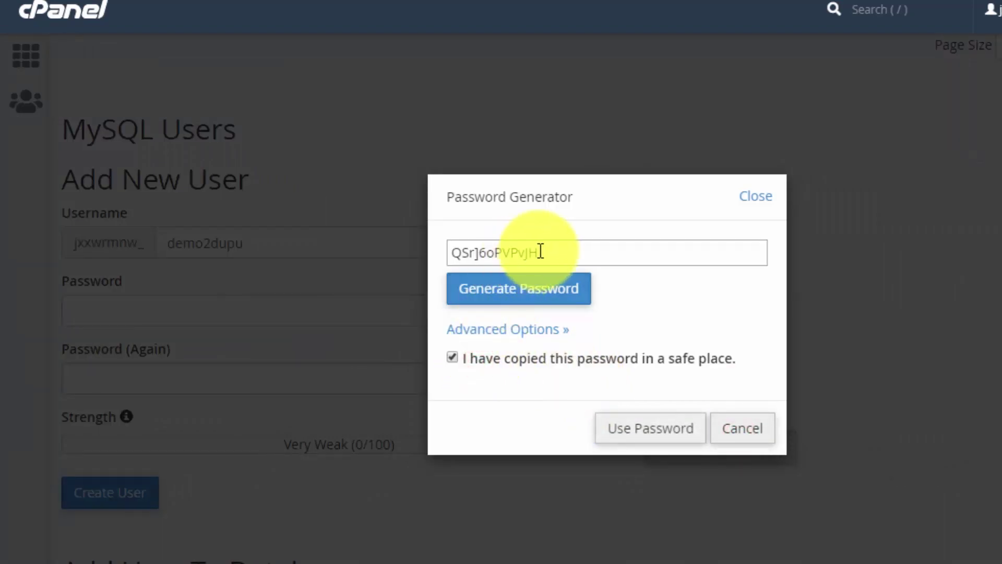
click(552, 285)
drag(556, 244, 331, 228)
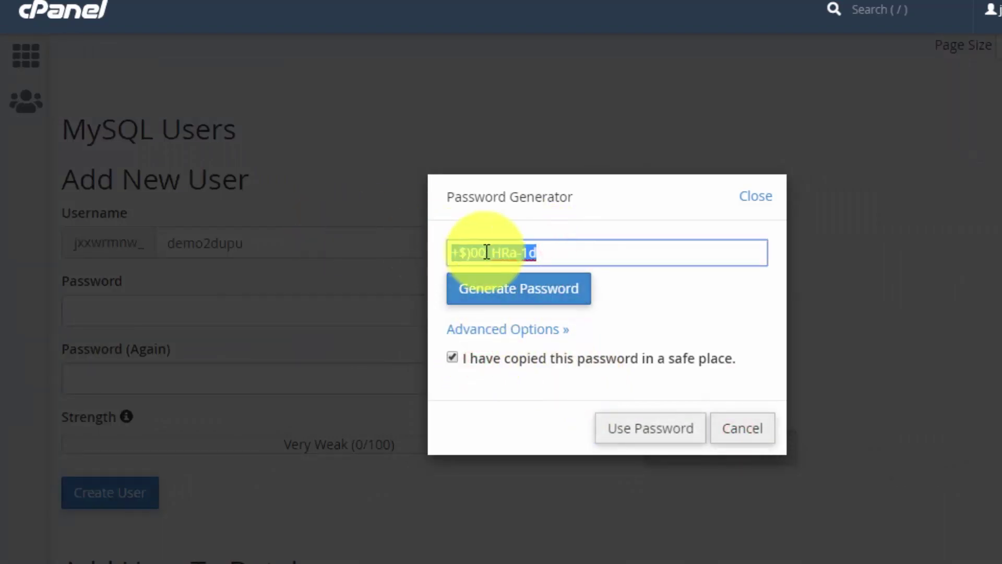
click(640, 436)
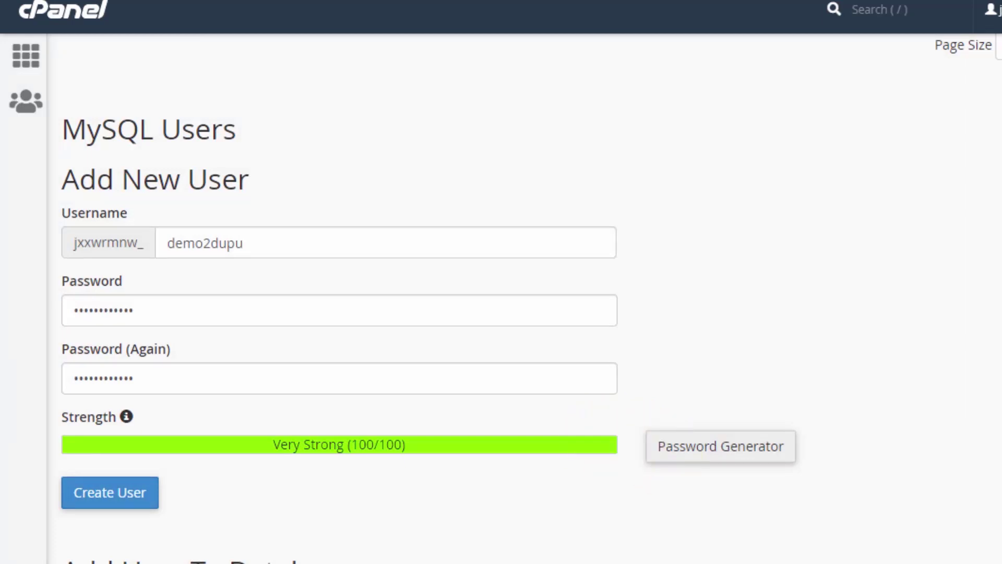
Launch Notepad and copy a freshly generated password from the Password Generator
key(super)
text(note)
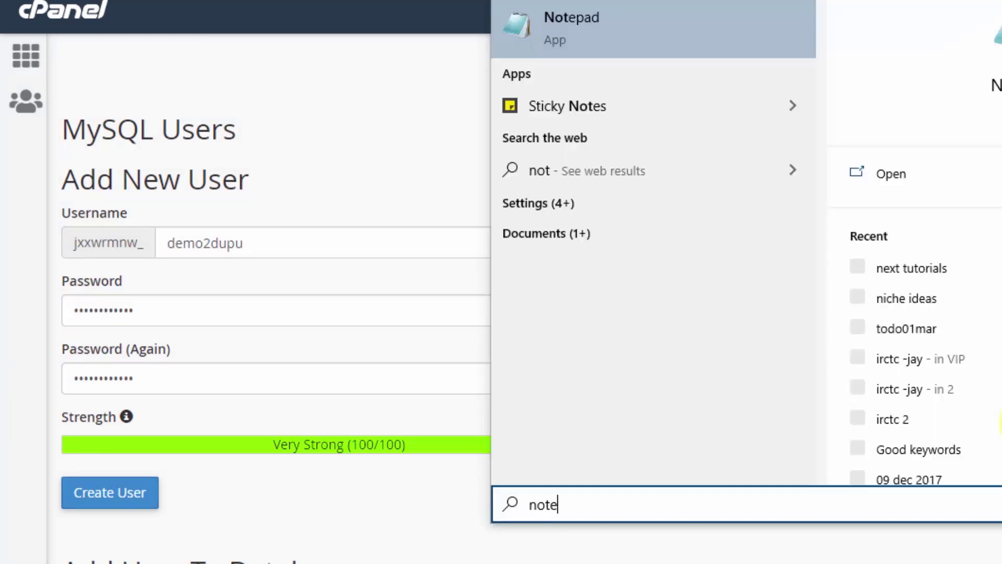
key(Return)
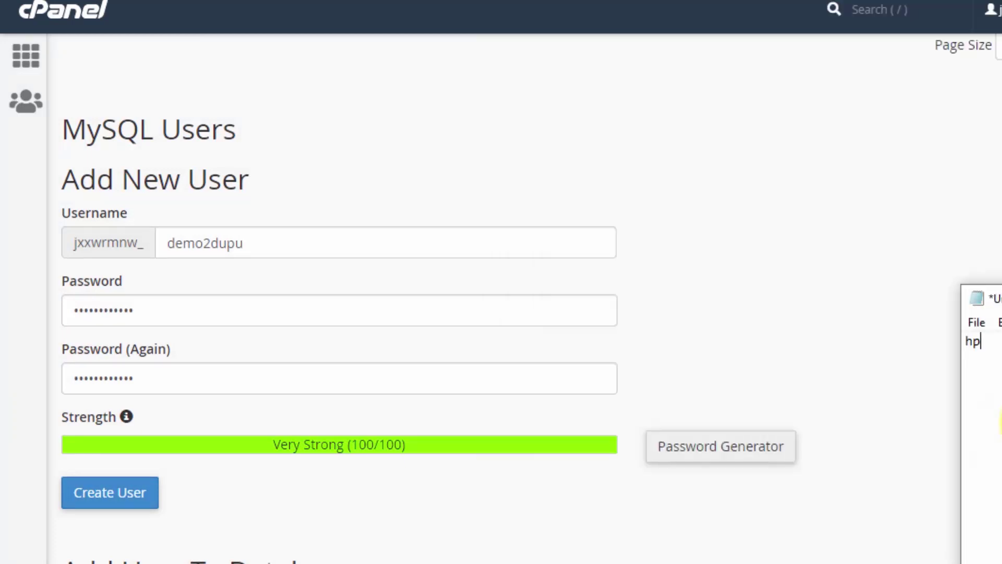
click(724, 457)
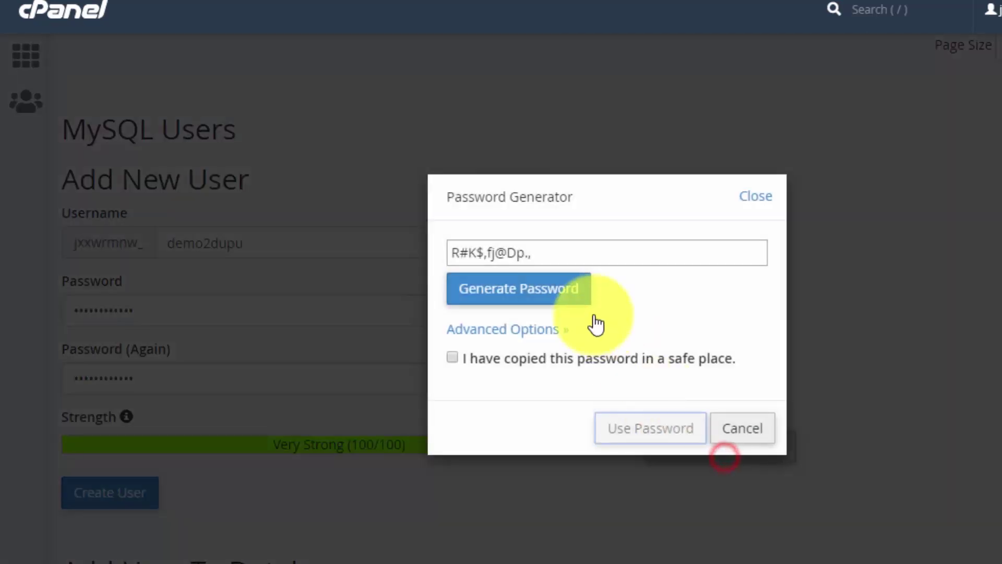
drag(532, 252, 452, 252)
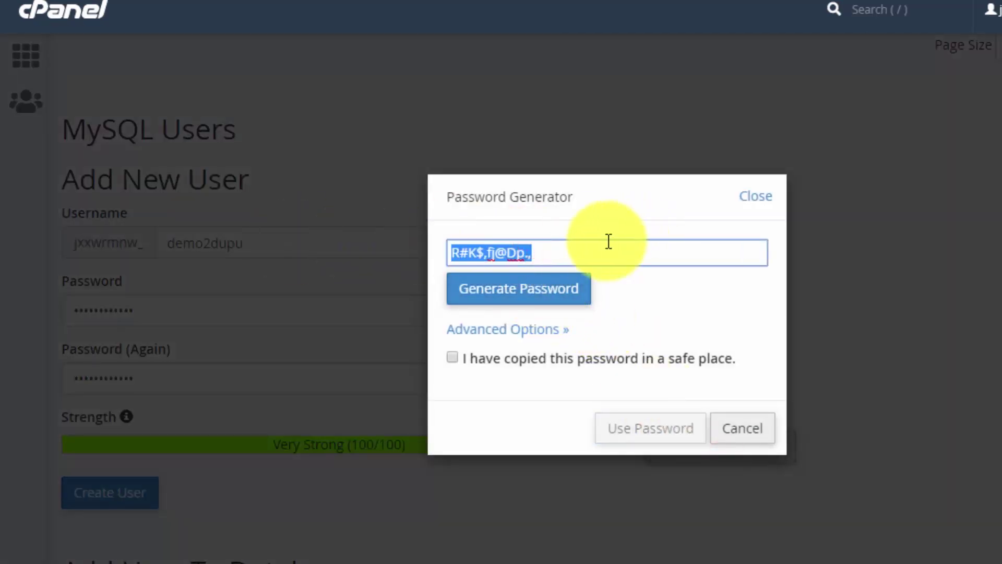
click(453, 357)
drag(564, 252, 481, 253)
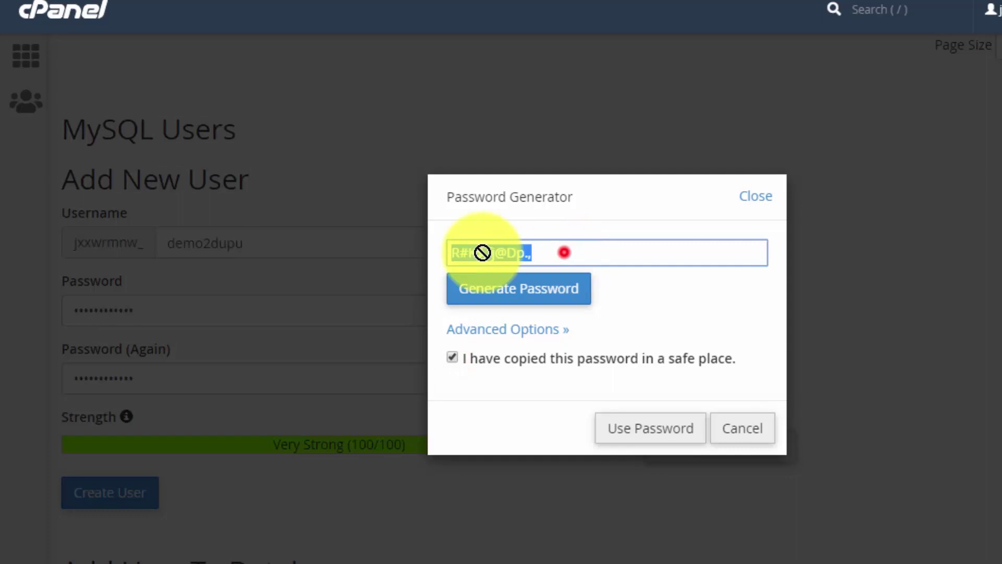
right_click(515, 250)
click(528, 318)
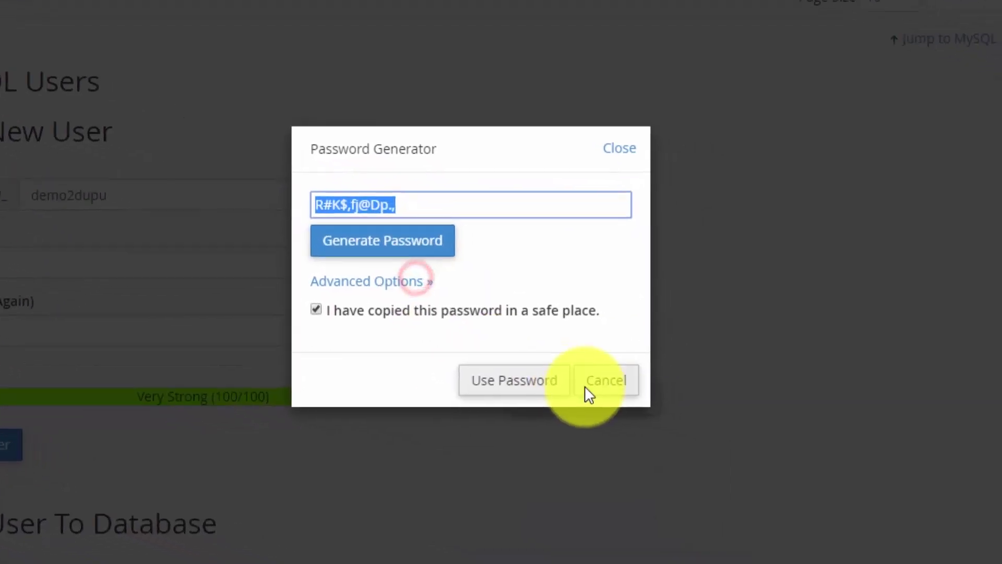
Paste the password into Notepad and apply it to both password fields
key(alt+Tab)
click(788, 280)
key(ctrl+a)
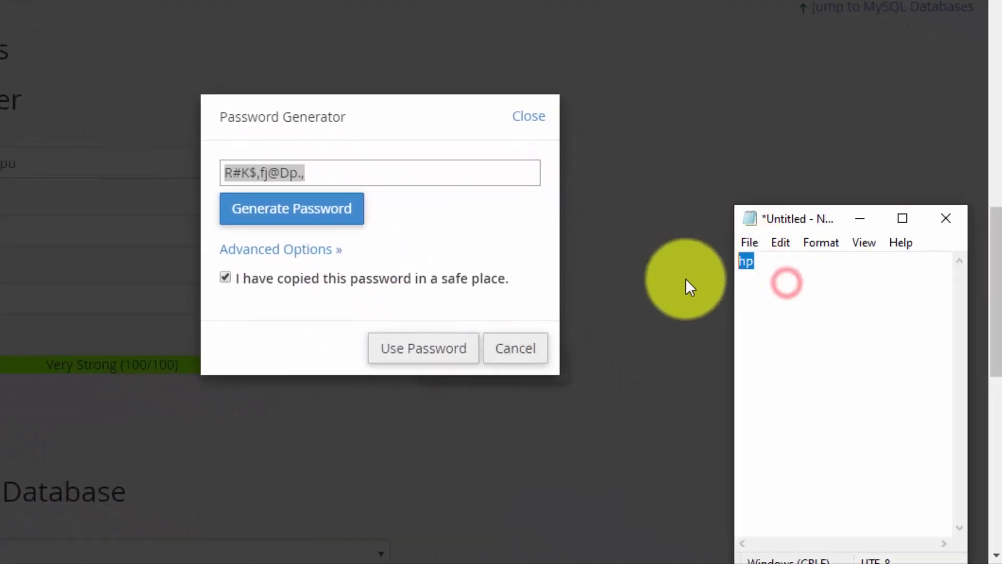
key(ctrl+v)
drag(819, 321, 824, 320)
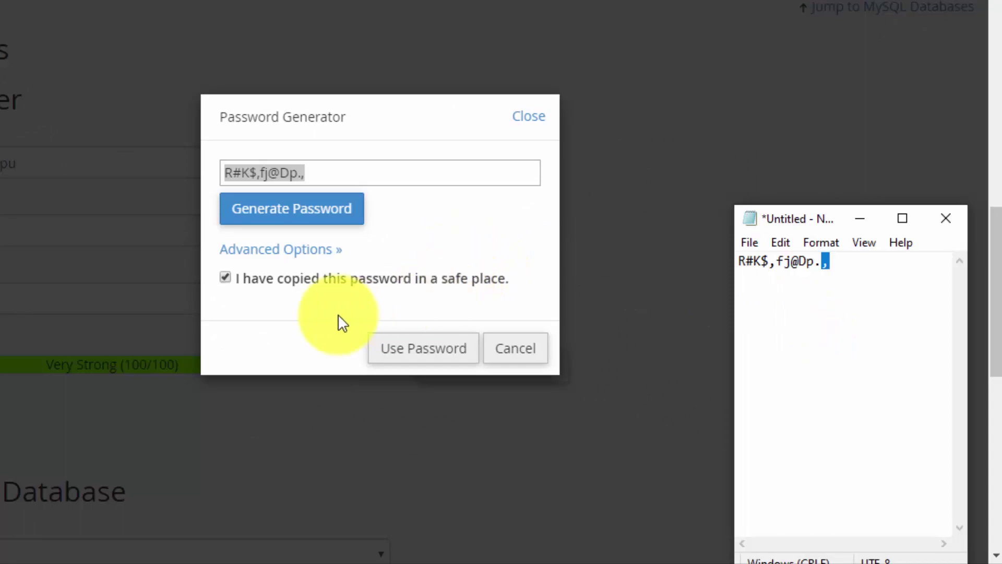
click(424, 348)
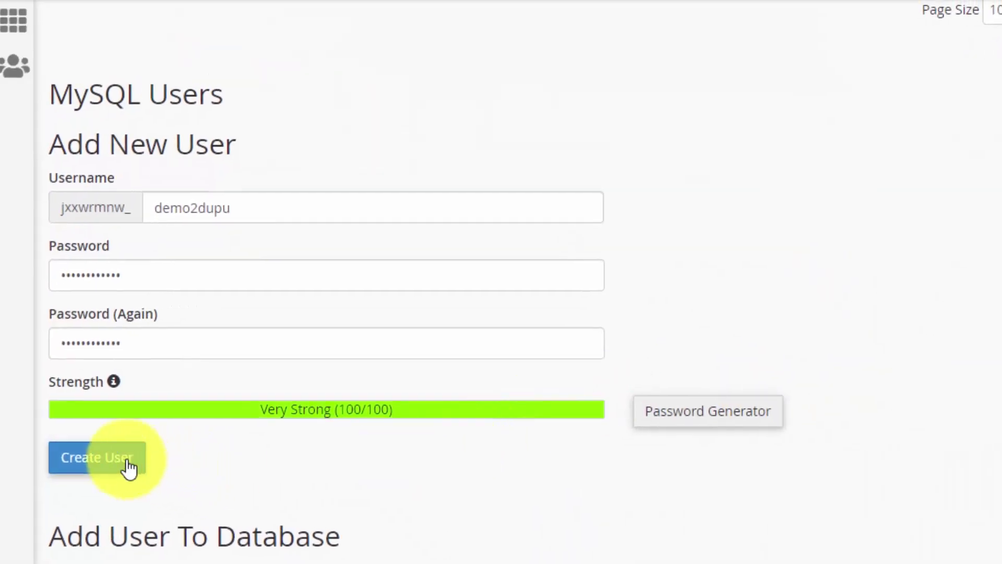
Create user demo2dupu and select it under Add User To Database
click(57, 443)
click(650, 171)
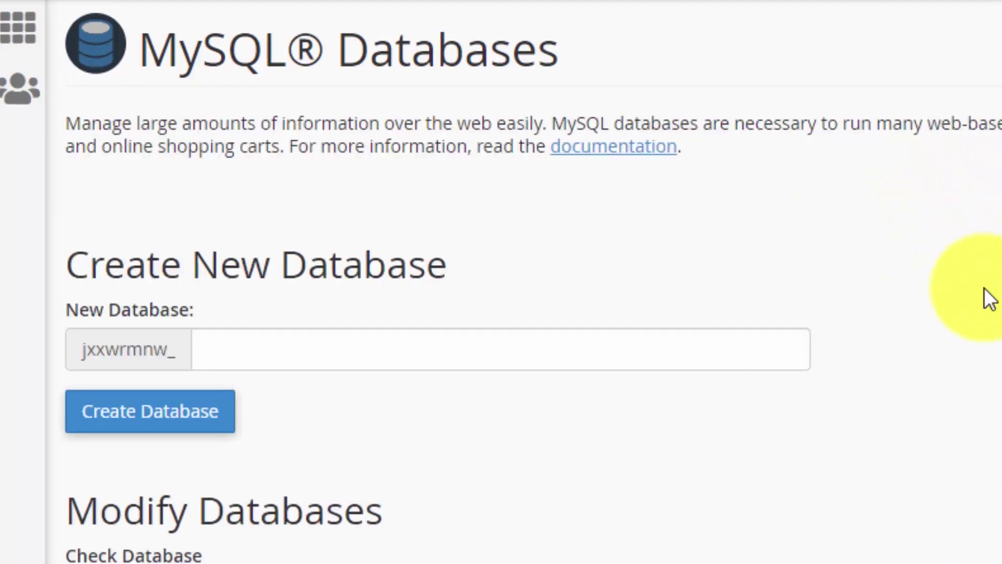
scroll(863, 273, down, 15)
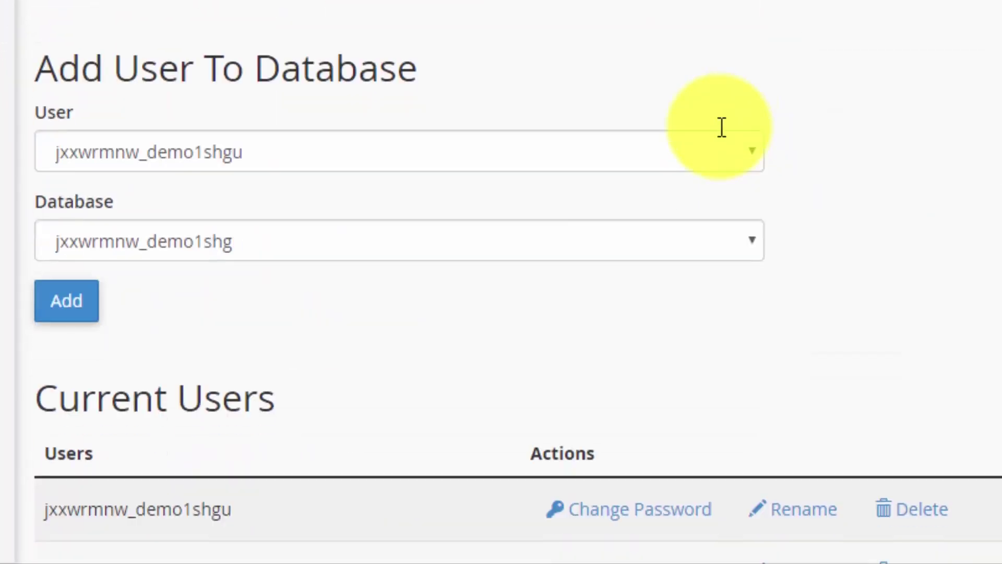
scroll(723, 115, down, 2)
click(452, 28)
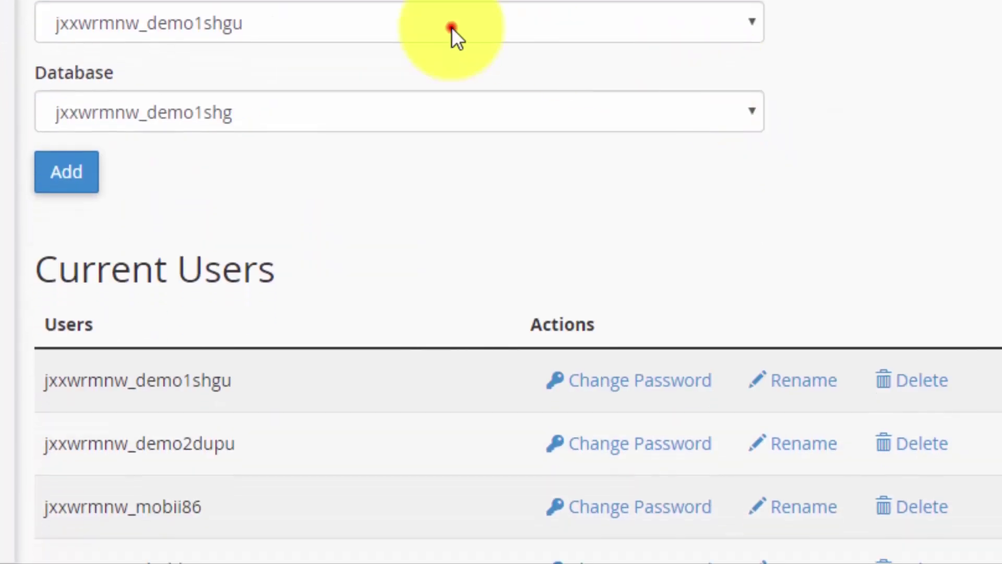
click(320, 82)
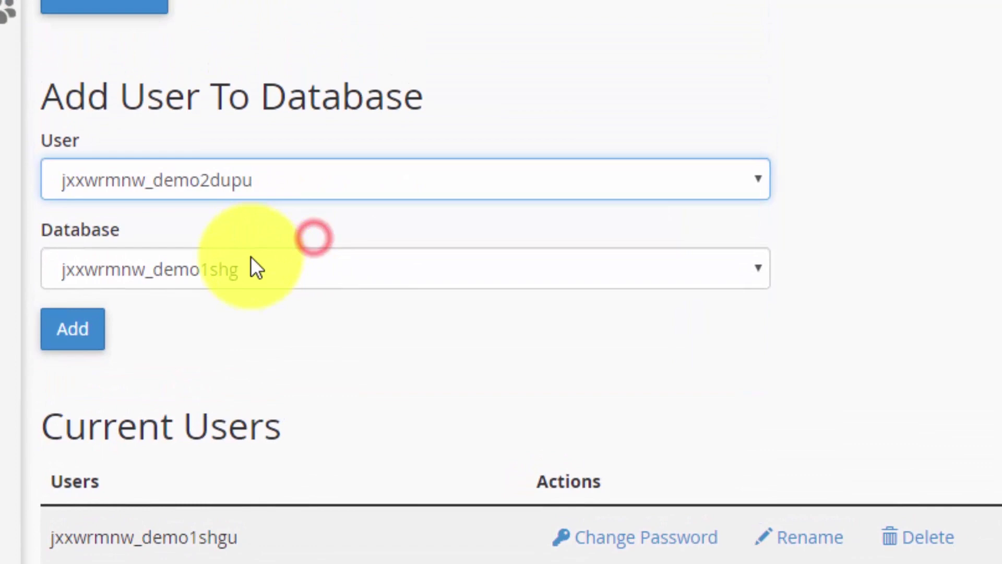
Attach demo2dupu to the demo2dup database with ALL PRIVILEGES
click(243, 106)
click(229, 171)
click(236, 385)
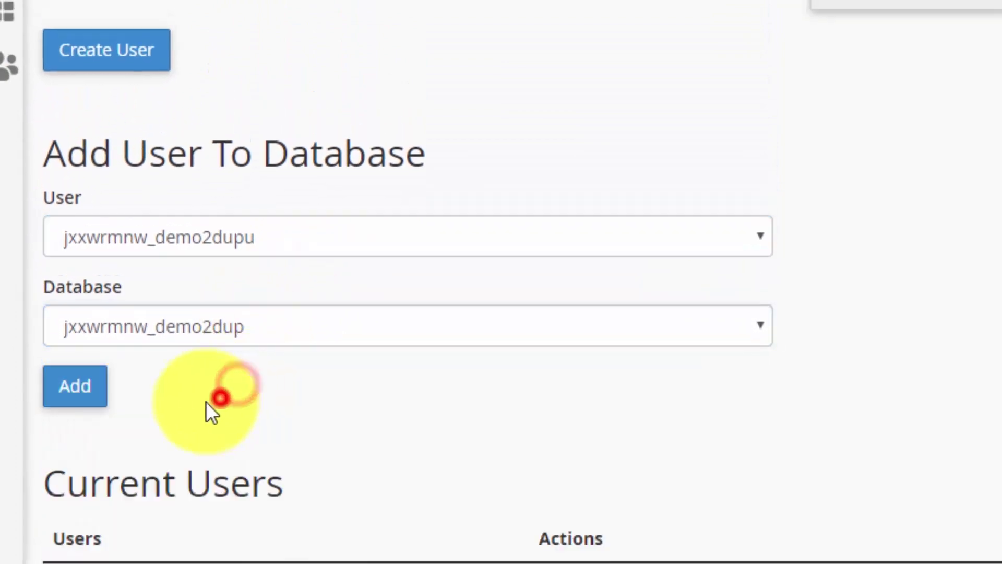
click(73, 391)
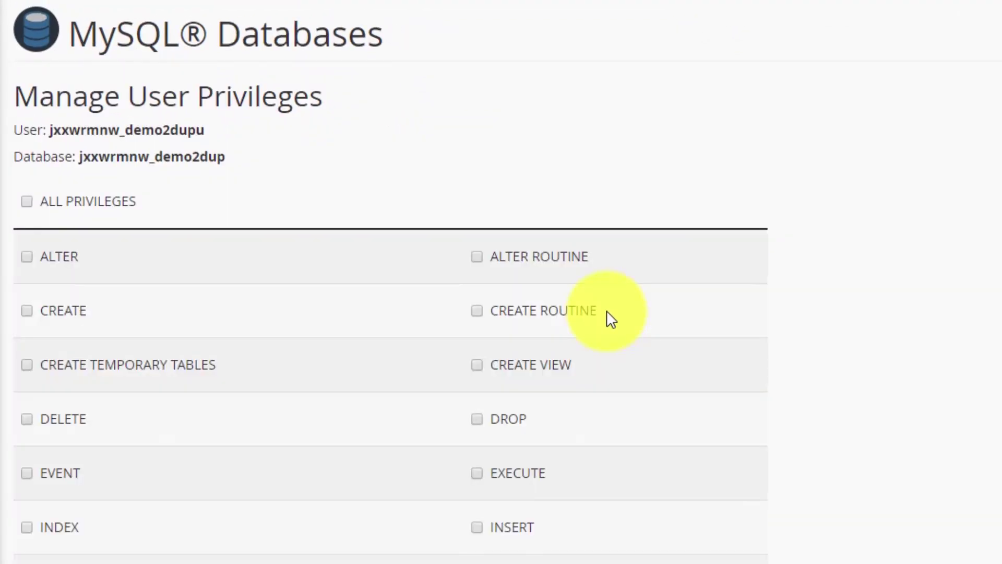
click(26, 202)
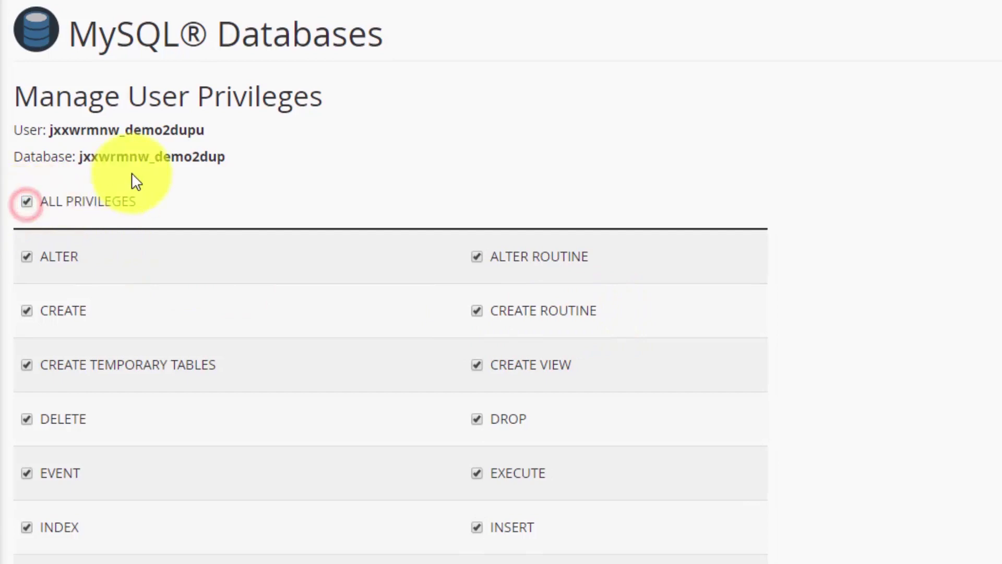
Copy the demo2dupu user name from cPanel into the installer's User field
drag(214, 135, 43, 131)
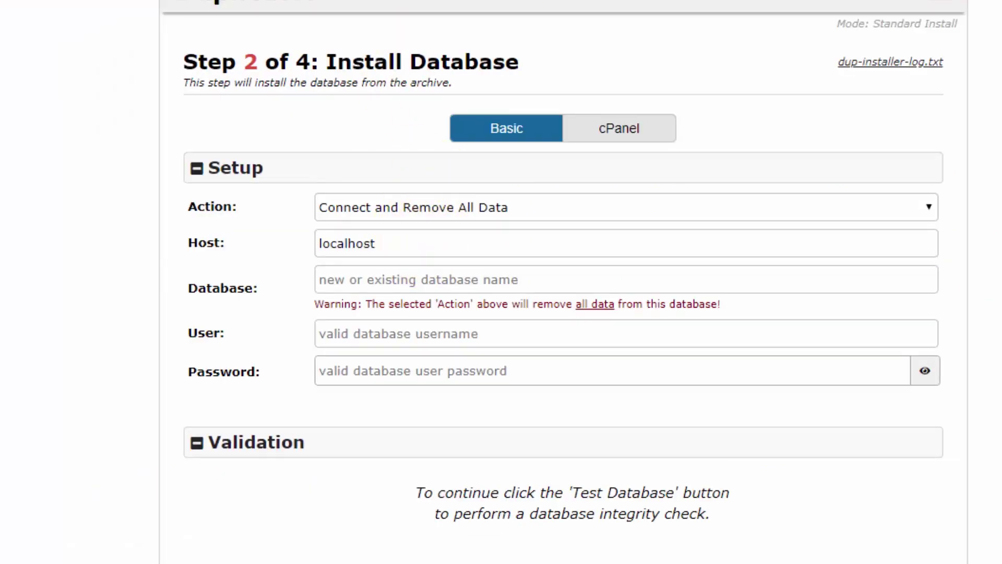
click(390, 278)
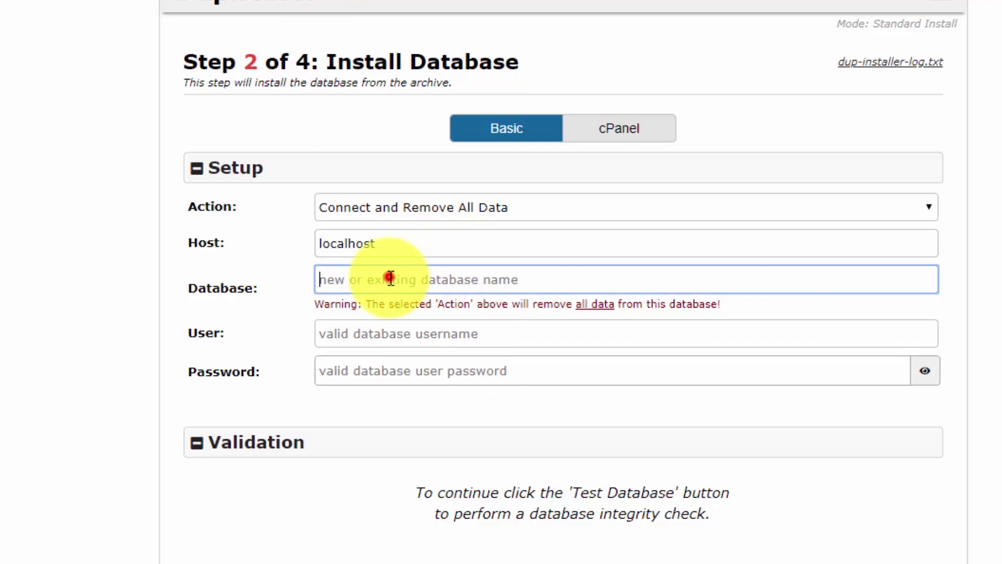
click(385, 334)
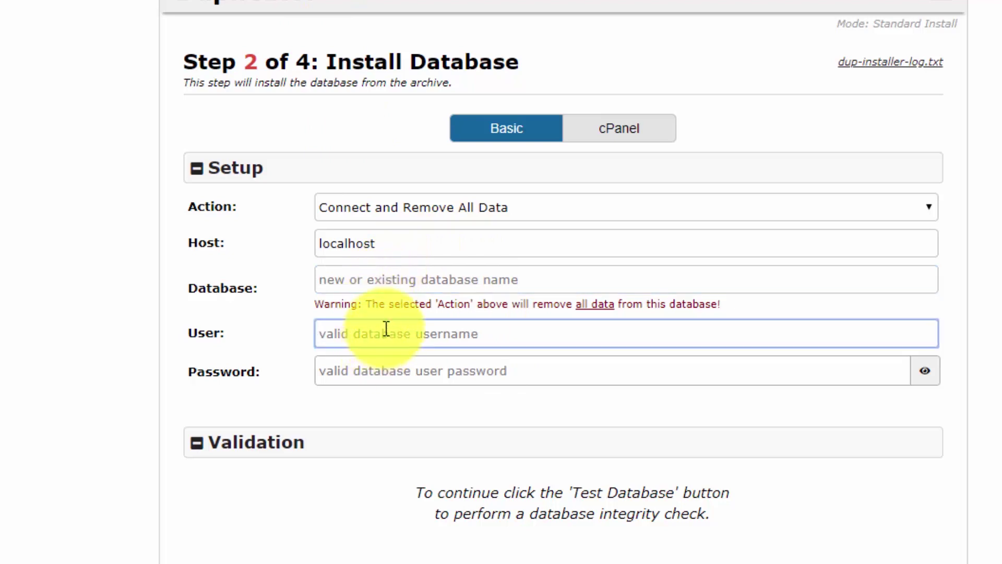
drag(494, 334, 211, 335)
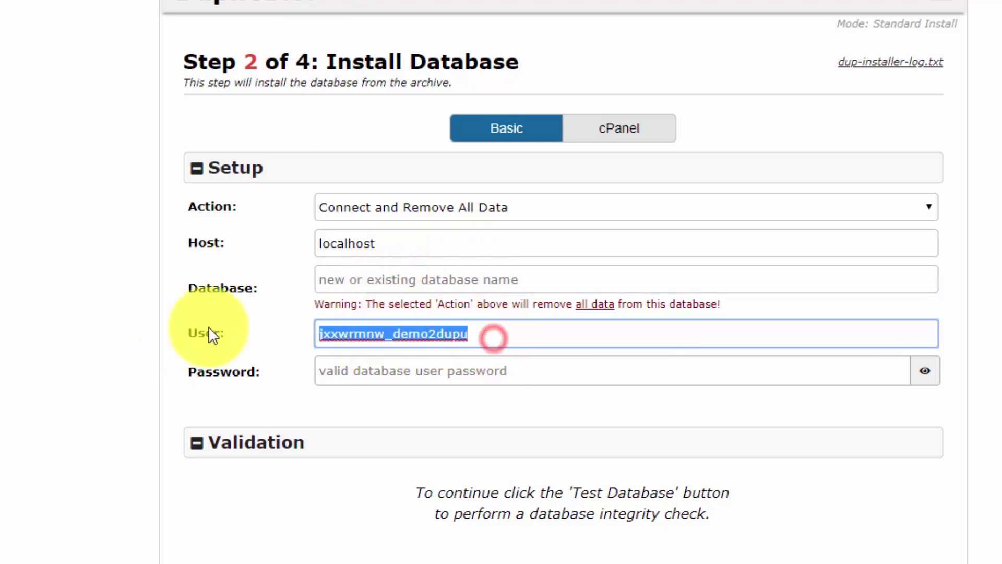
right_click(369, 327)
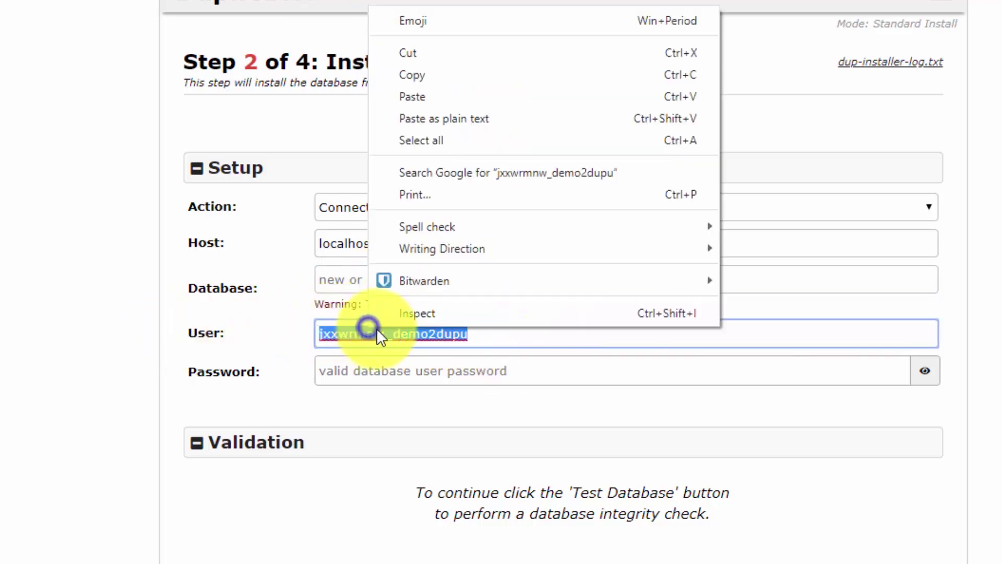
click(464, 98)
click(400, 271)
right_click(399, 273)
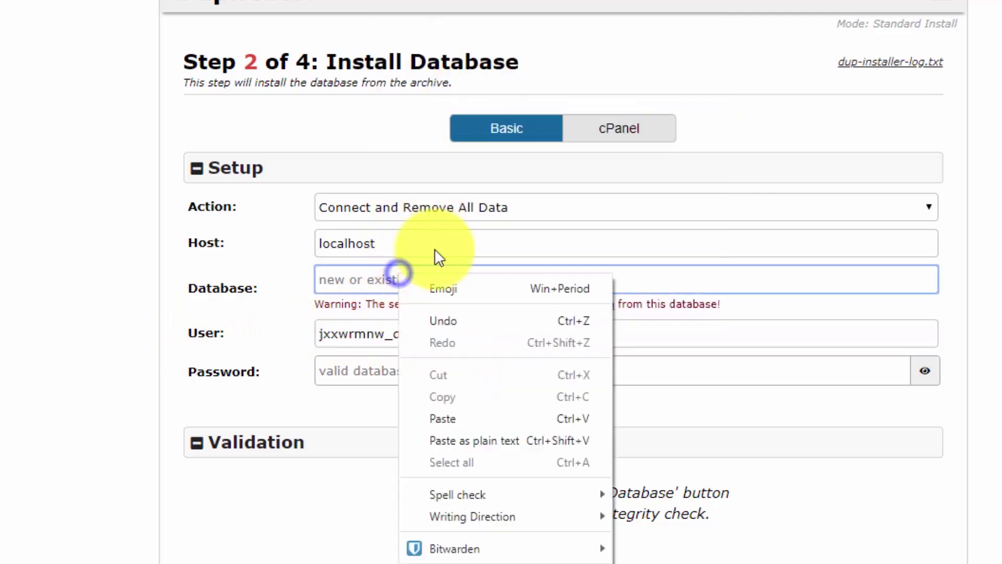
click(465, 413)
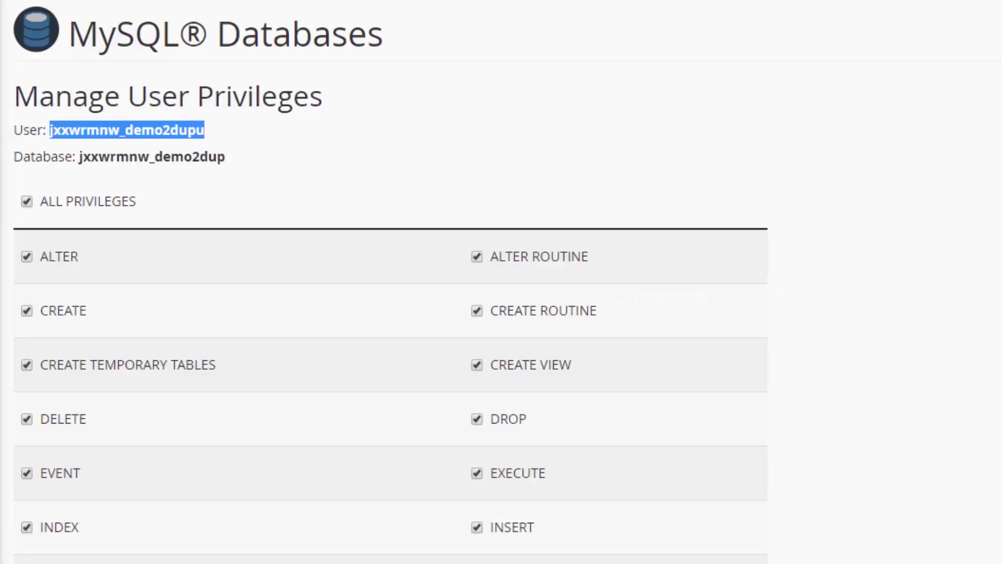
Copy the demo2dup database name from cPanel into the installer's Database field
click(289, 168)
drag(12, 149, 241, 158)
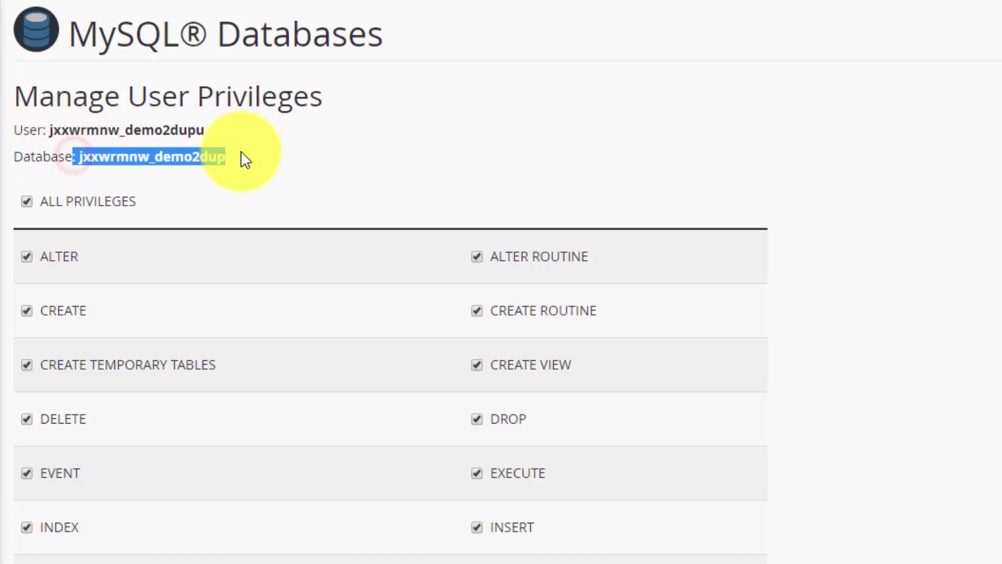
click(167, 178)
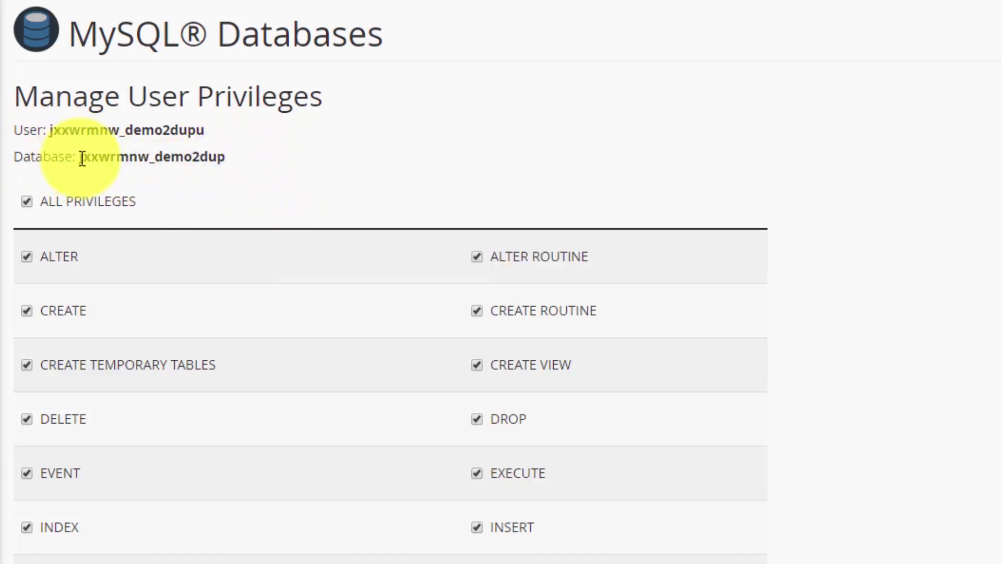
drag(78, 157, 205, 159)
right_click(219, 159)
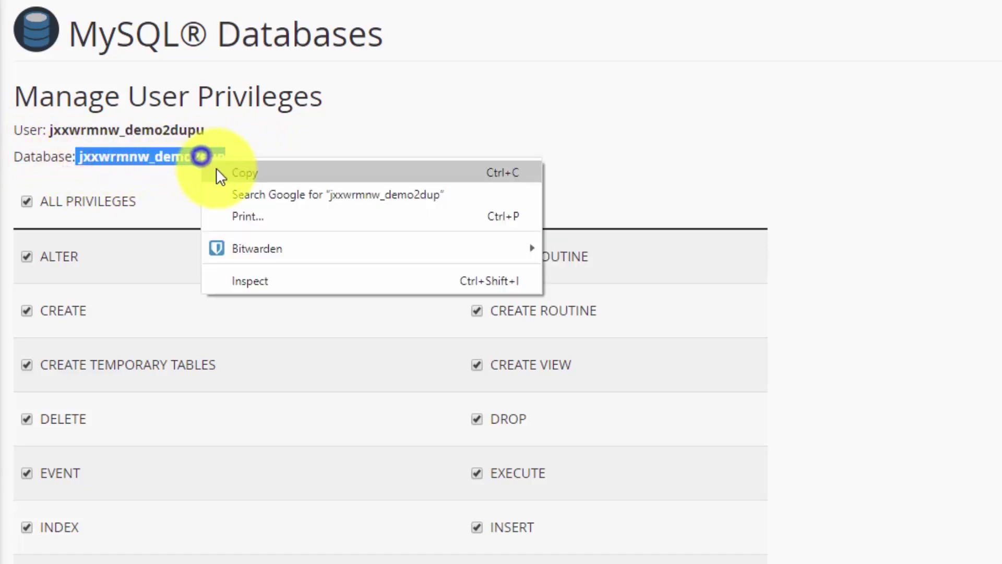
click(219, 170)
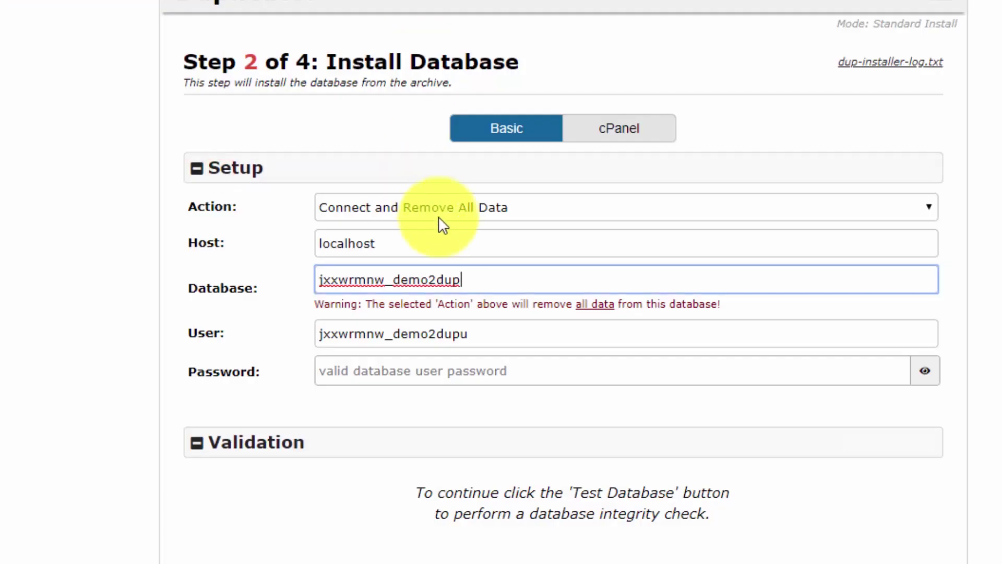
click(475, 275)
double_click(475, 277)
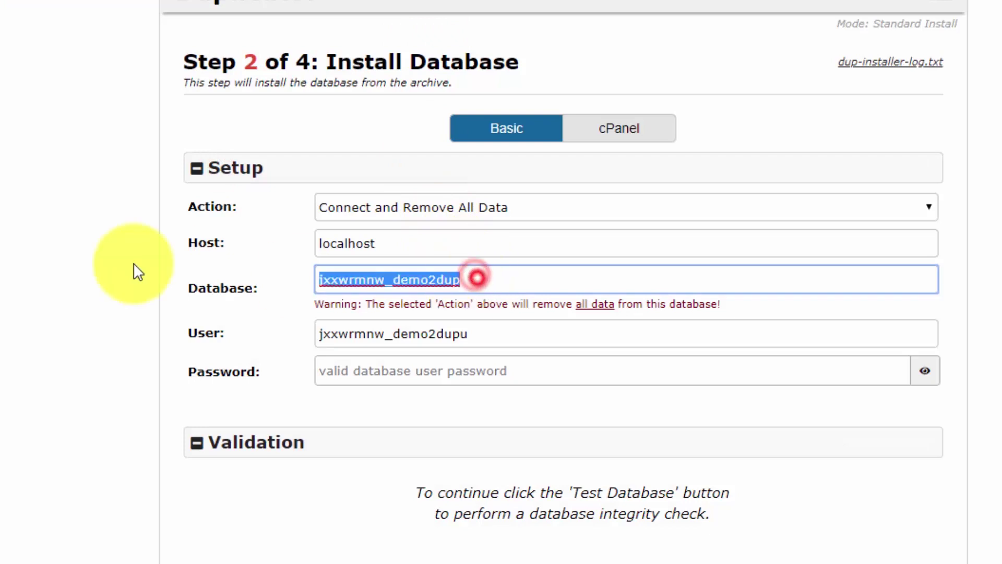
click(326, 283)
click(46, 291)
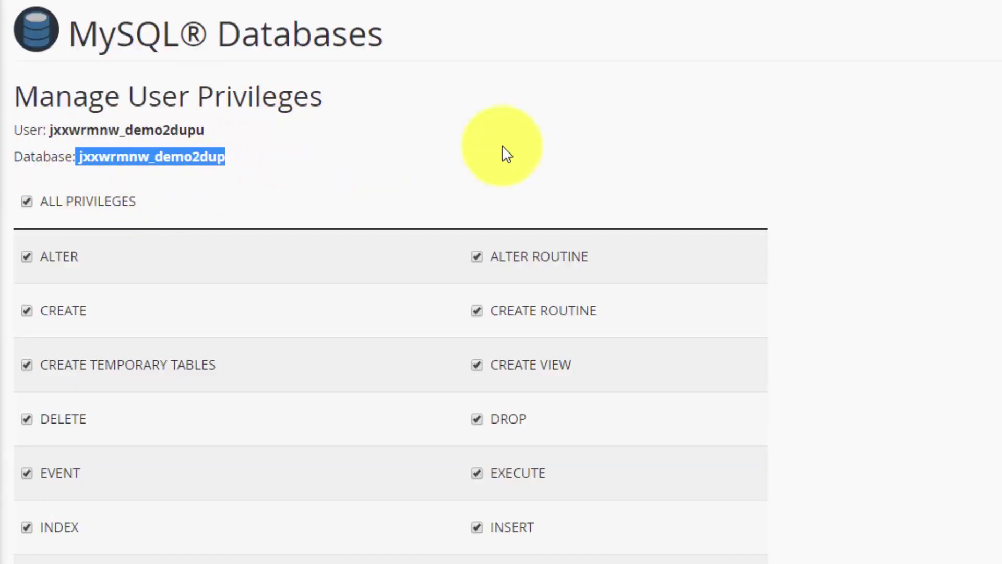
Paste the saved password from Notepad into the installer's Password field
key(alt+Tab)
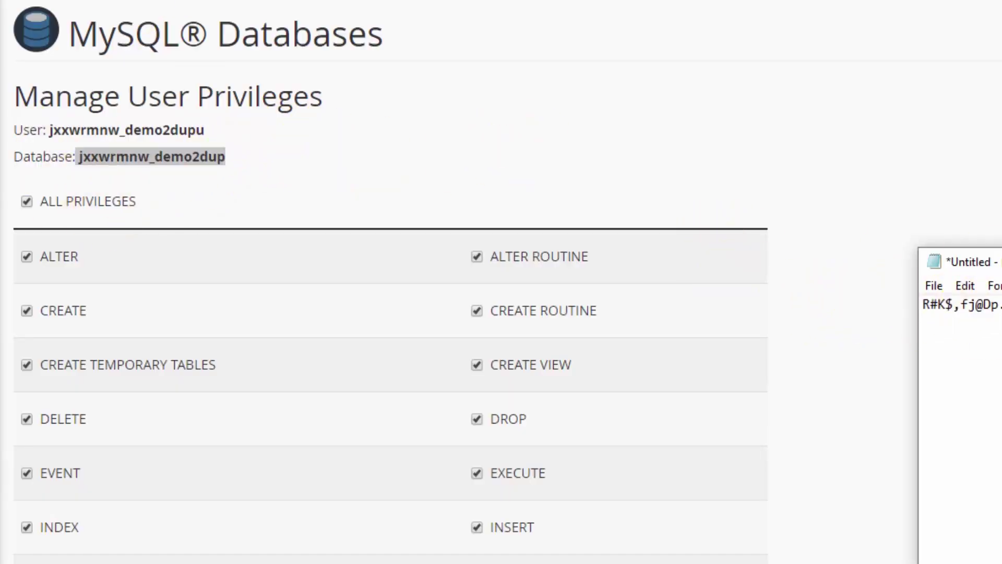
key(ctrl+a)
right_click(966, 331)
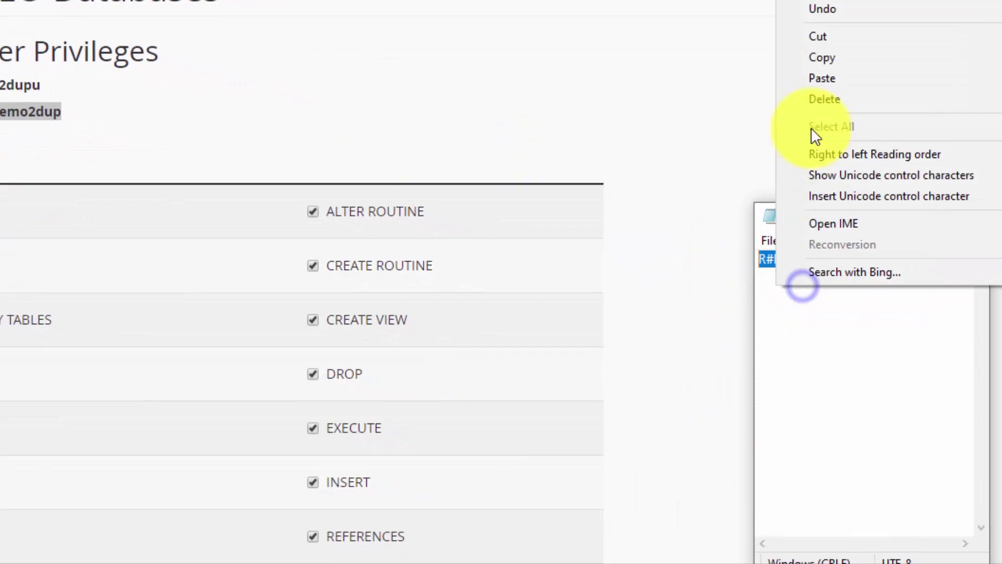
click(832, 58)
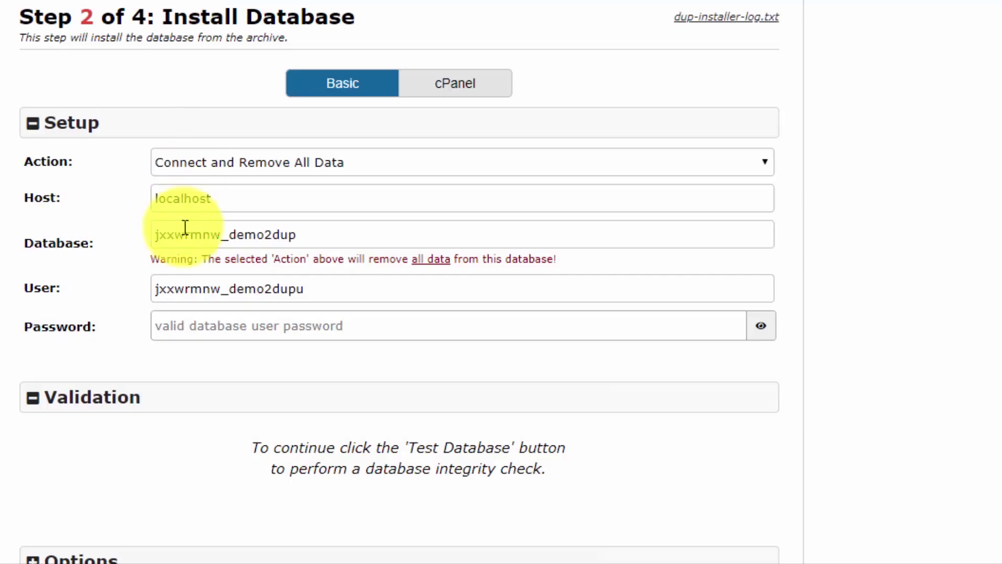
click(211, 319)
right_click(208, 319)
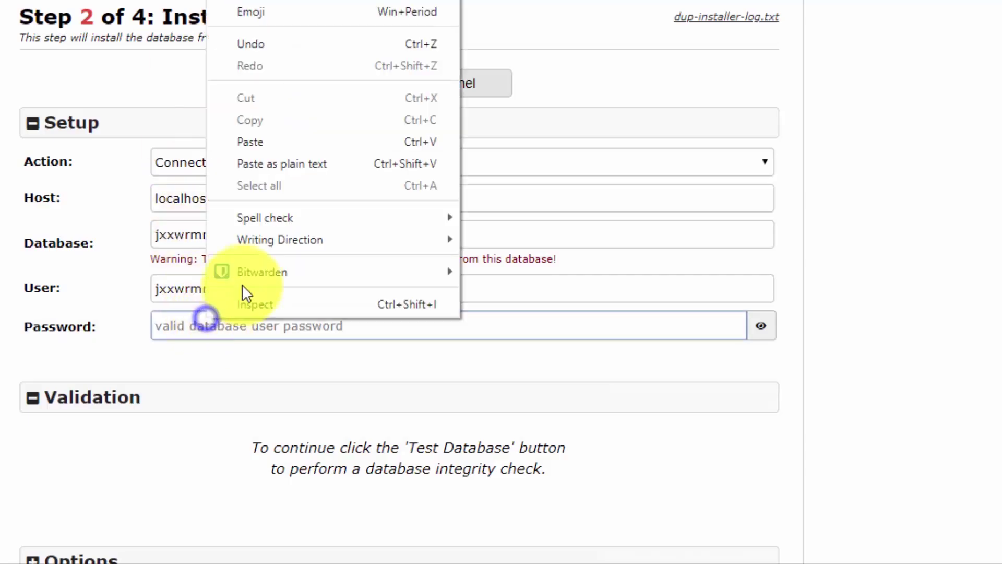
click(293, 139)
click(876, 271)
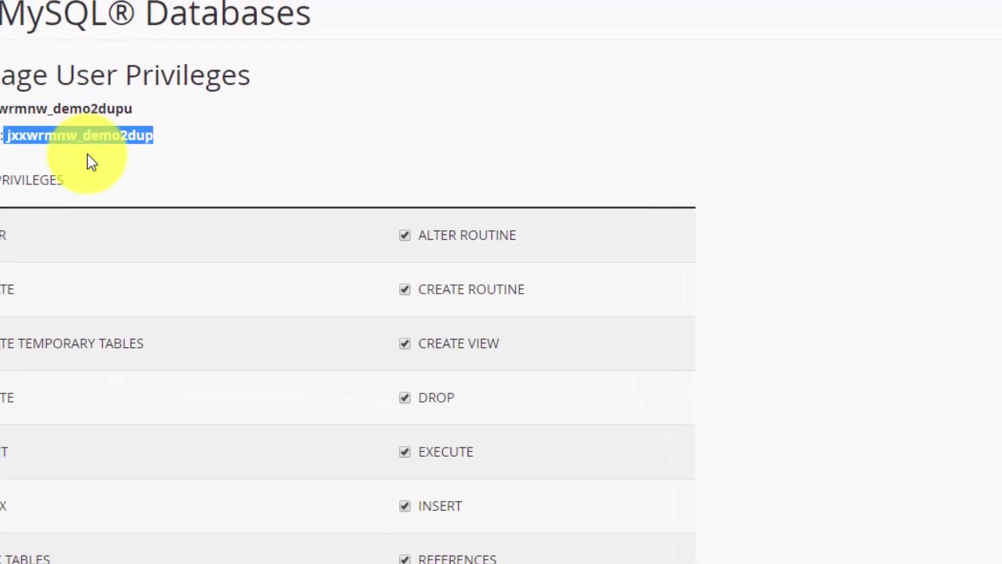
Save the checked privileges for user demo2dupu on the demo2dup database with Make Changes
click(352, 127)
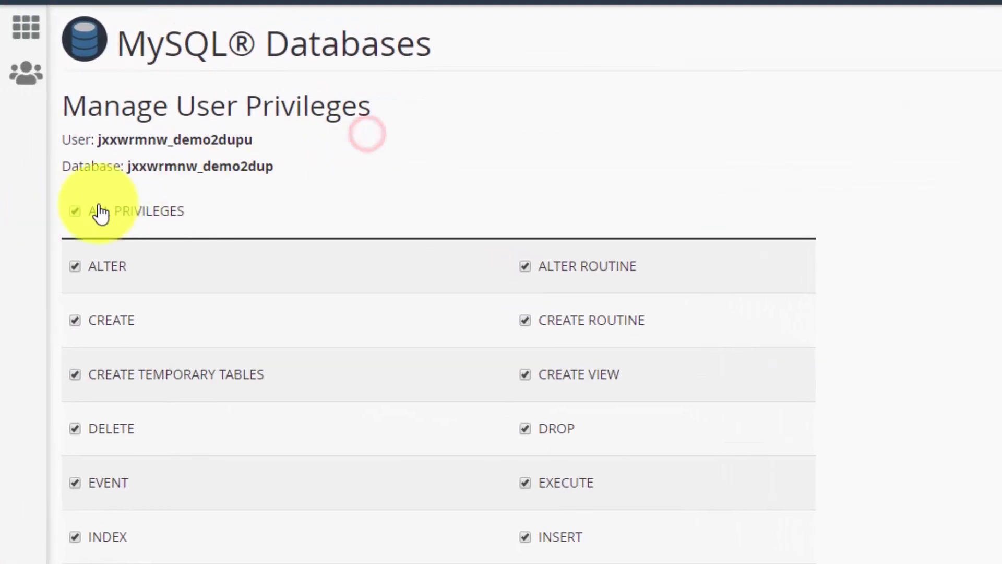
scroll(302, 324, down, 5)
click(102, 483)
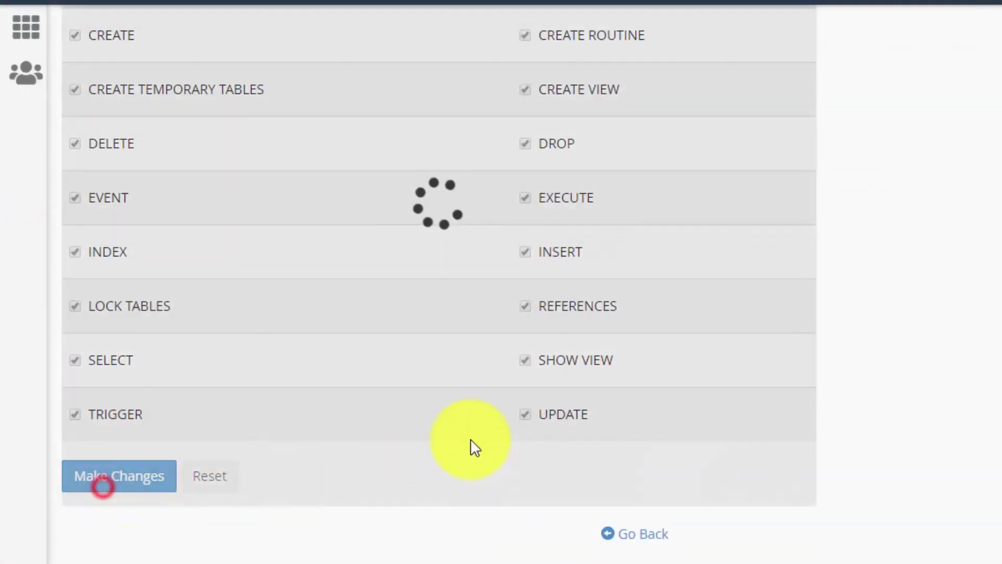
scroll(406, 446, up, 5)
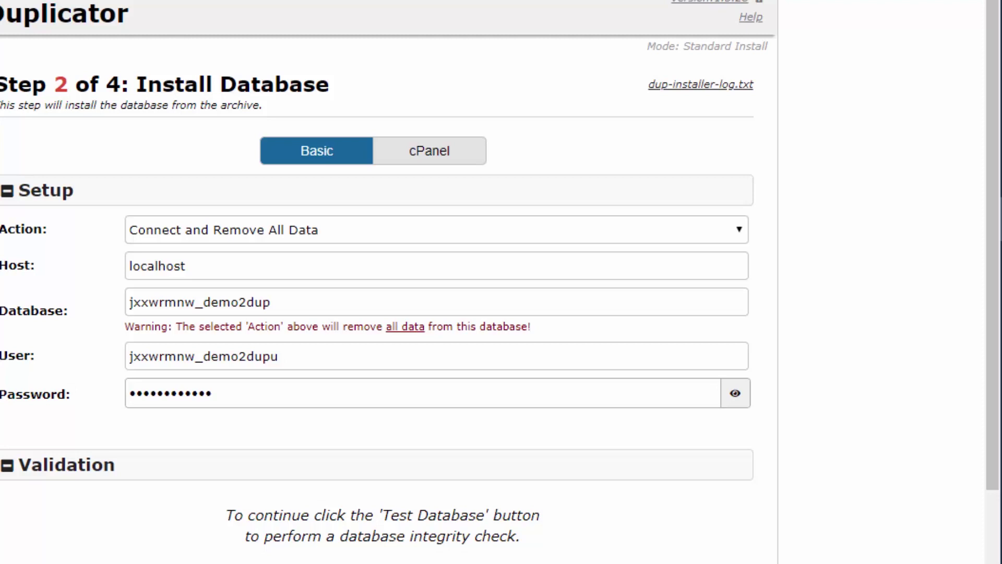
Pass the database connection test, then confirm installing the archive's database
scroll(6, 356, down, 3)
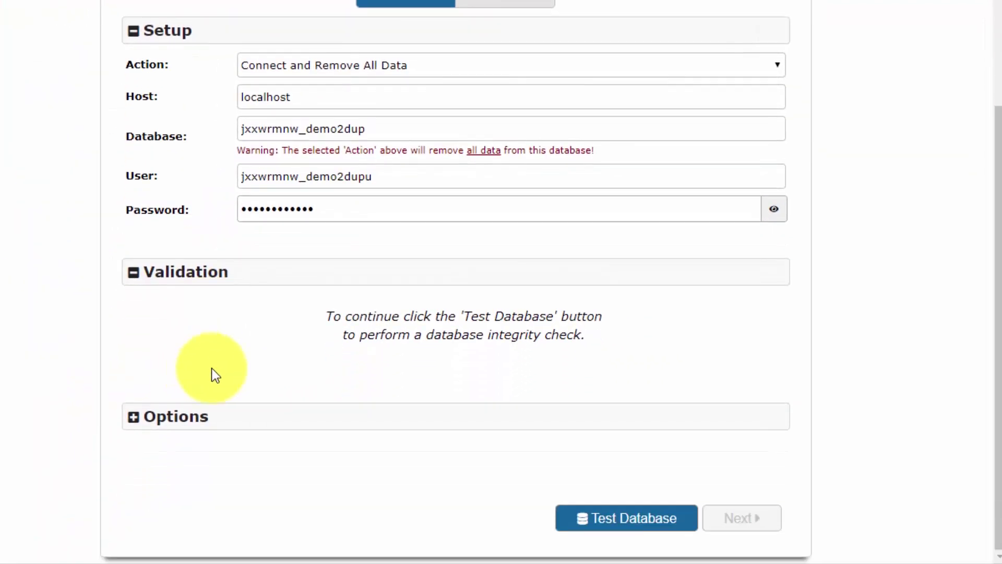
click(621, 518)
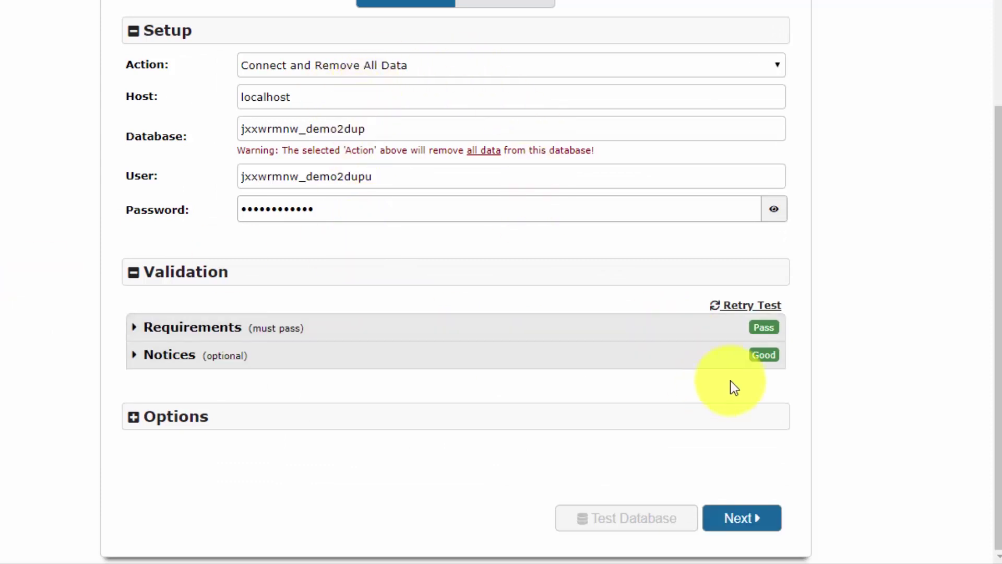
click(729, 510)
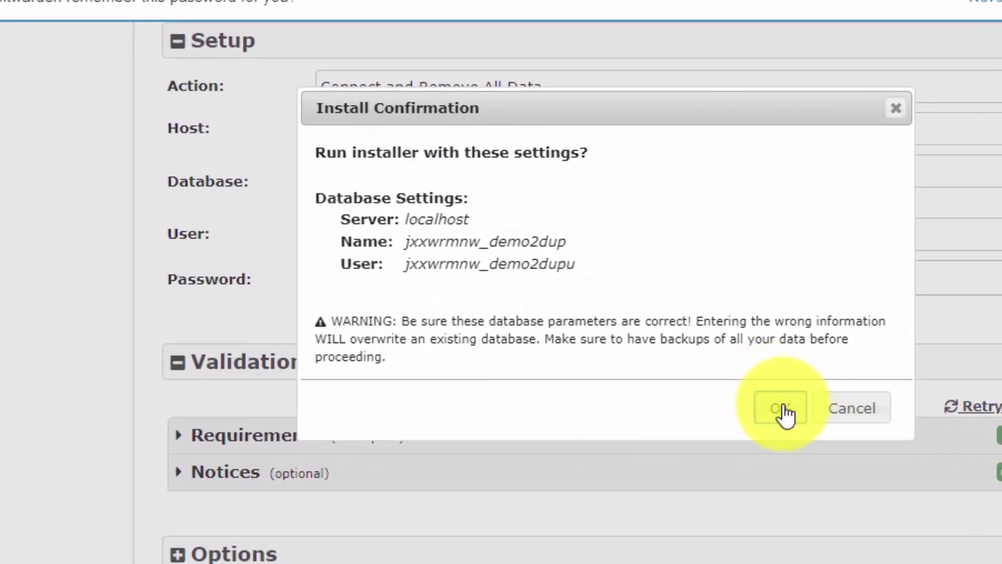
click(783, 409)
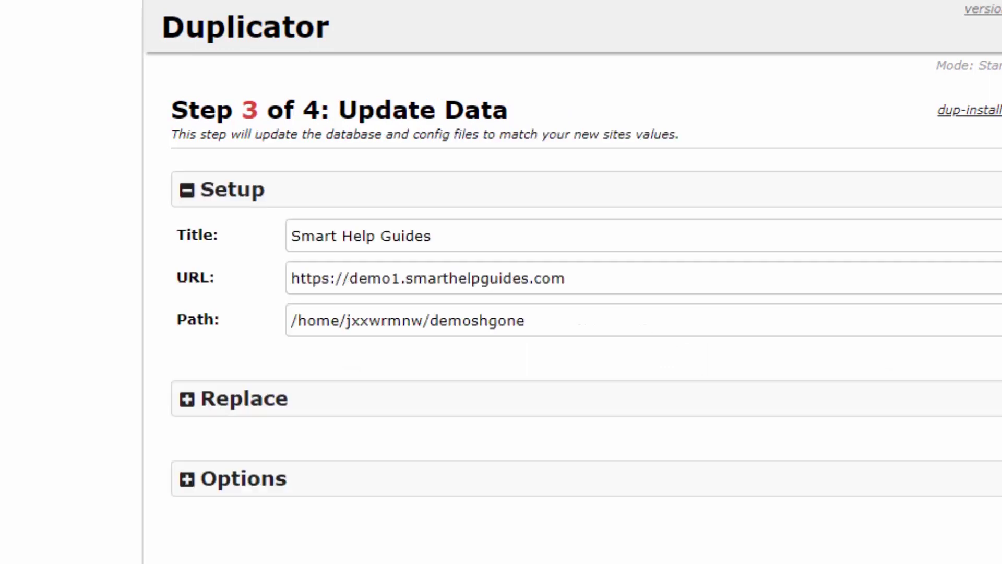
Review the site title 'Smart Help Guides'
click(131, 316)
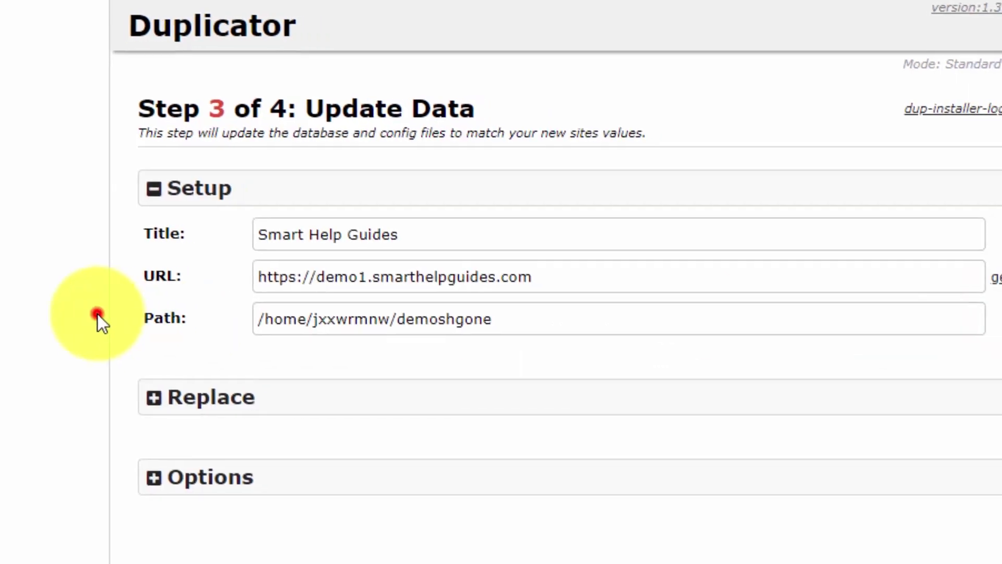
click(369, 244)
click(374, 240)
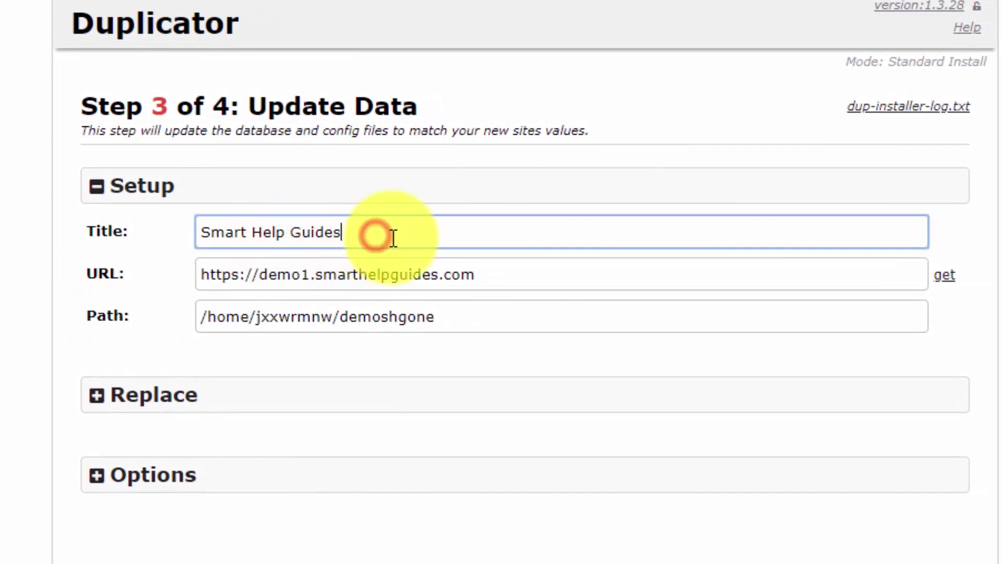
drag(384, 235, 170, 246)
click(443, 248)
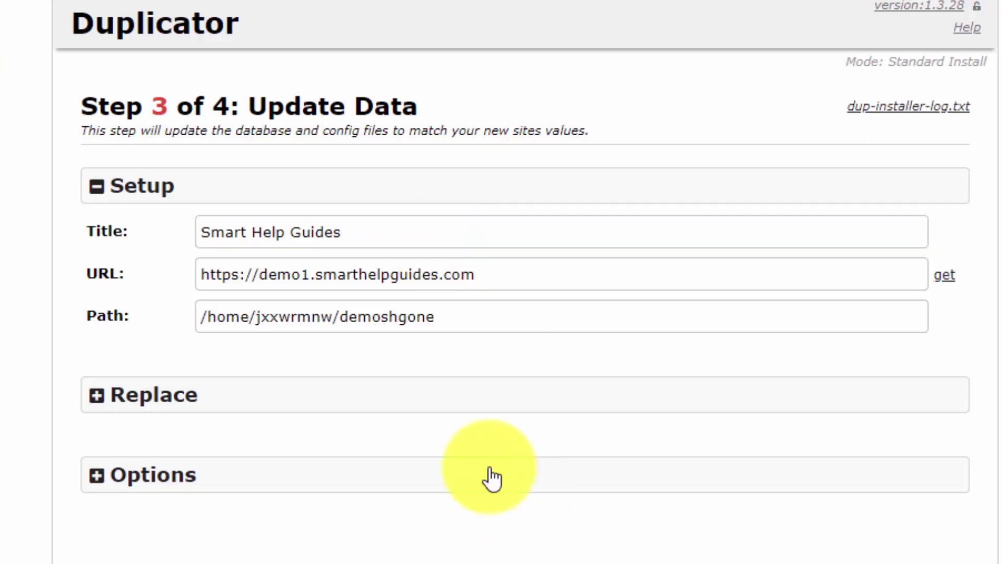
drag(81, 274, 158, 274)
click(173, 280)
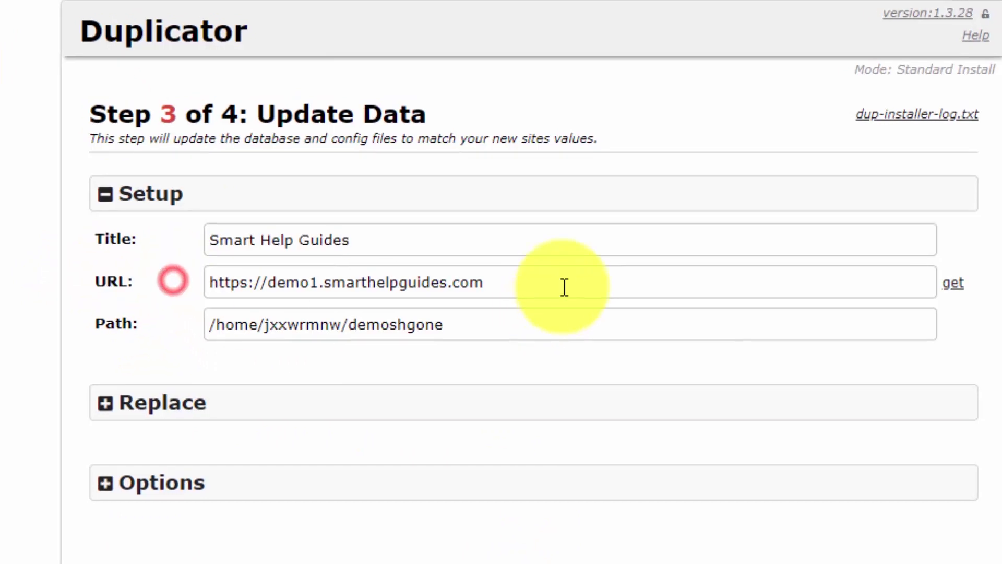
triple_click(559, 275)
click(430, 351)
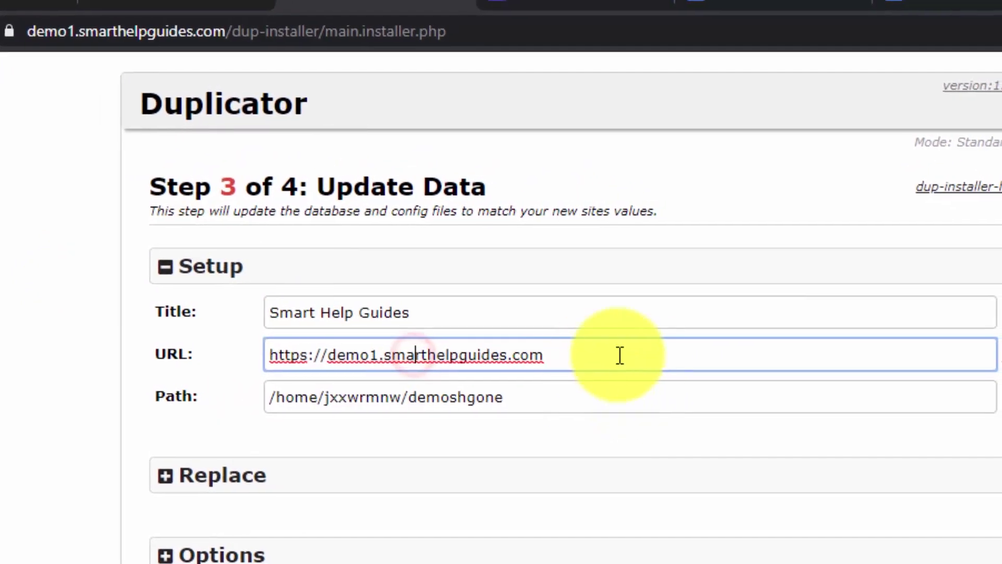
click(986, 360)
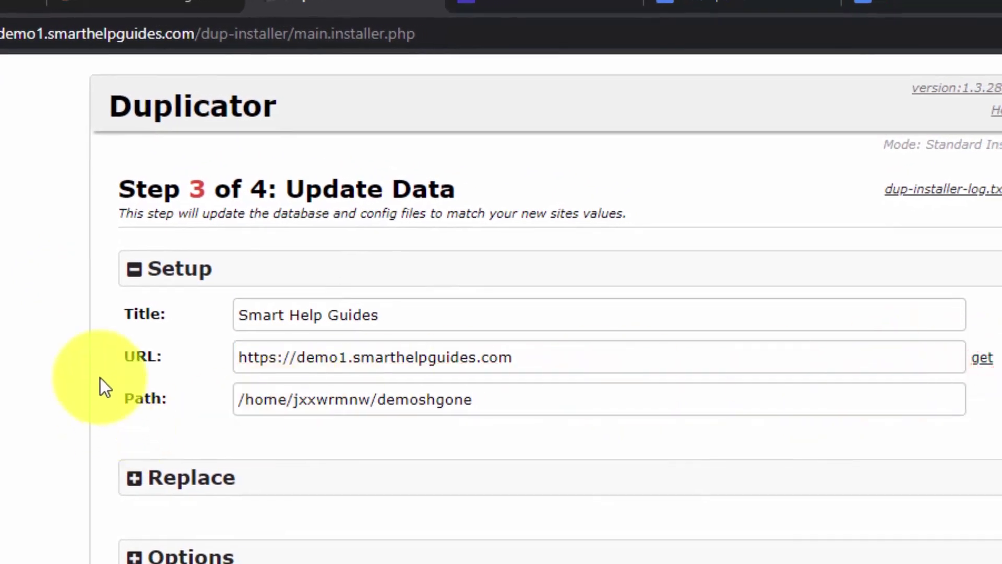
Glance at the search-and-replace section, then expand the advanced options with New Admin Account fields
click(140, 350)
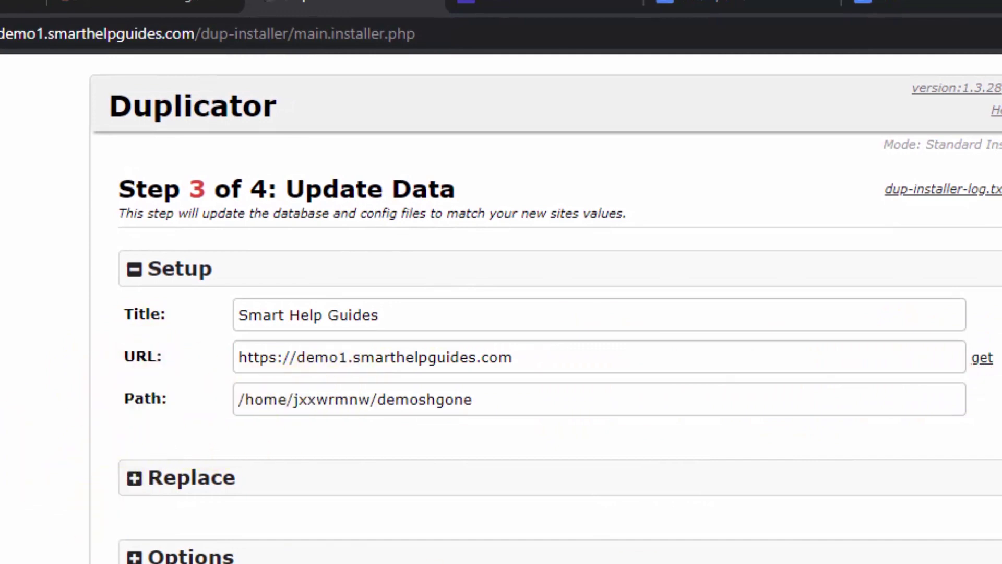
click(134, 478)
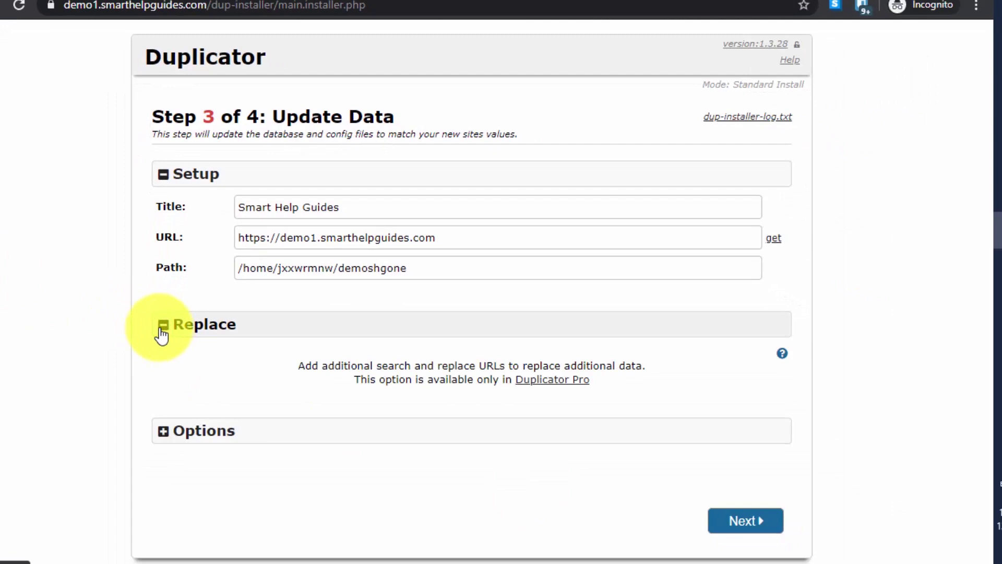
drag(356, 366, 392, 380)
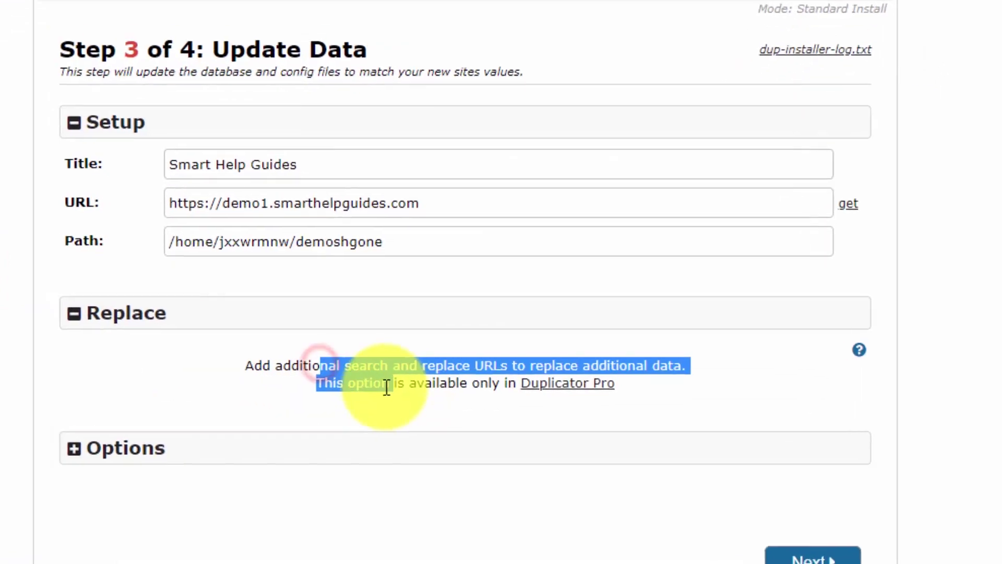
click(440, 379)
click(49, 312)
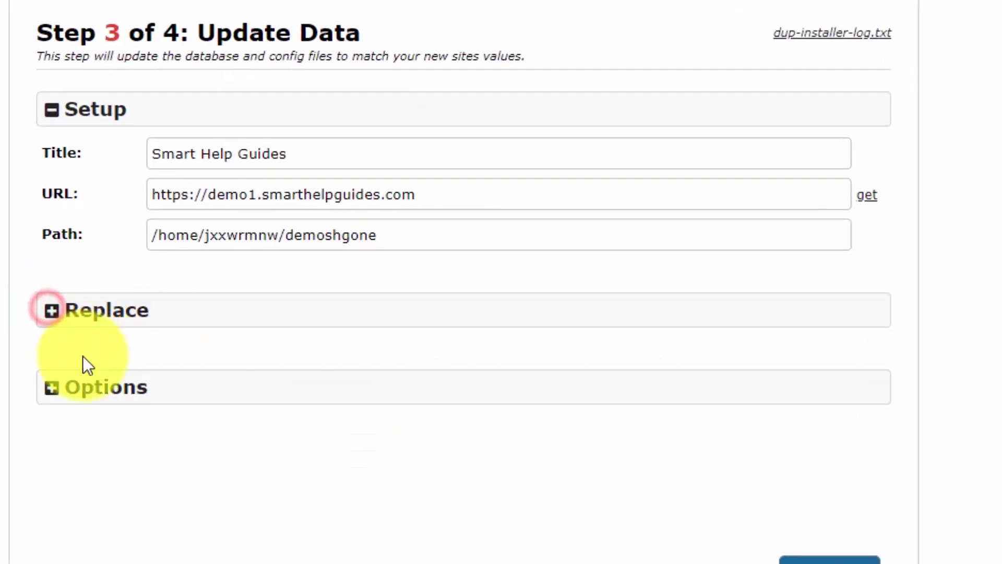
click(58, 385)
scroll(11, 350, down, 3)
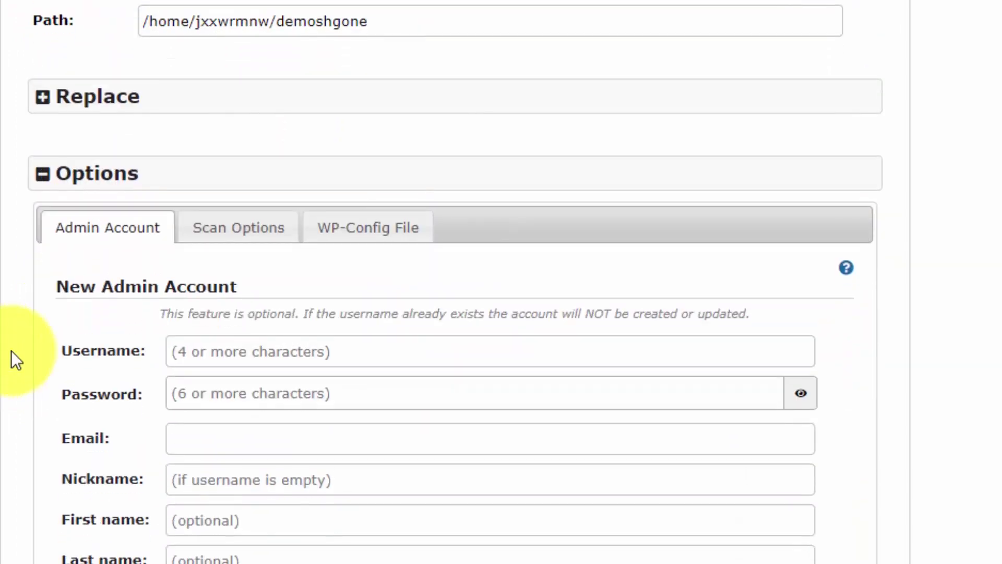
scroll(89, 337, down, 2)
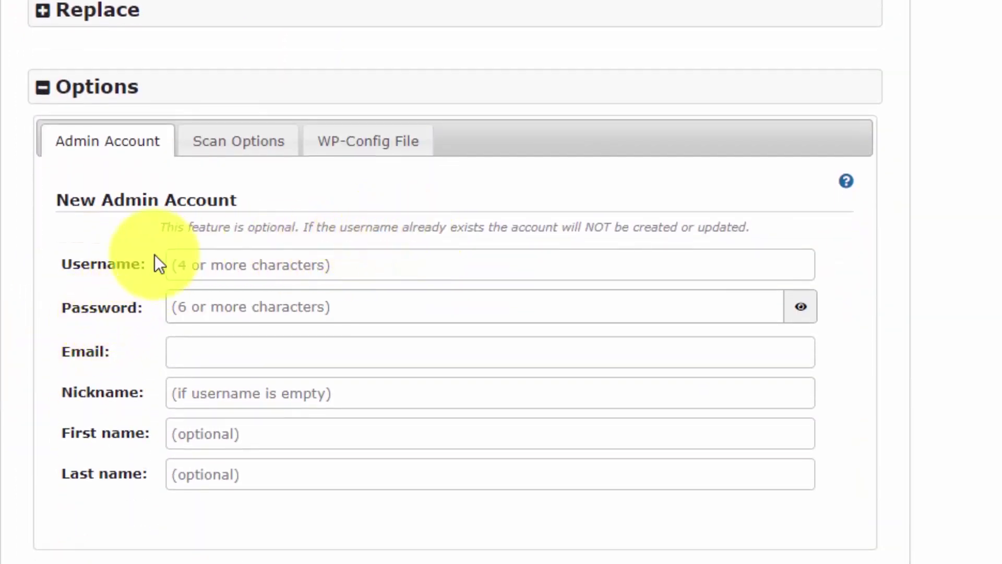
click(241, 396)
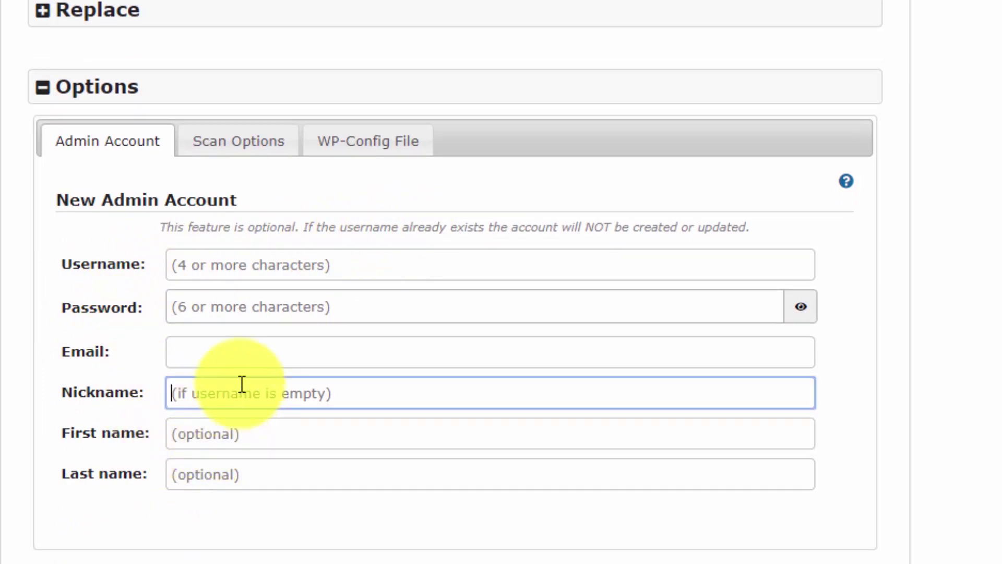
click(243, 151)
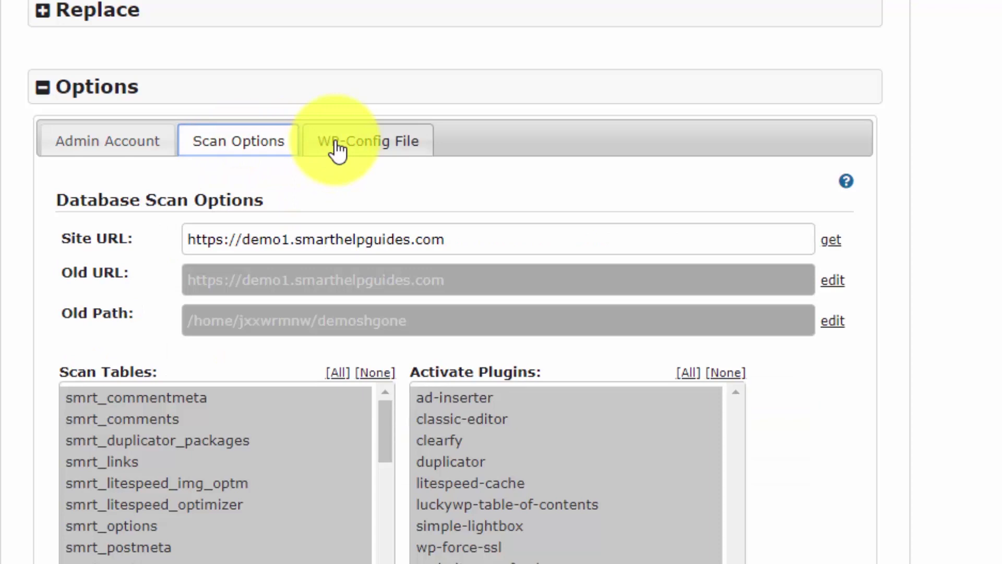
scroll(131, 433, down, 4)
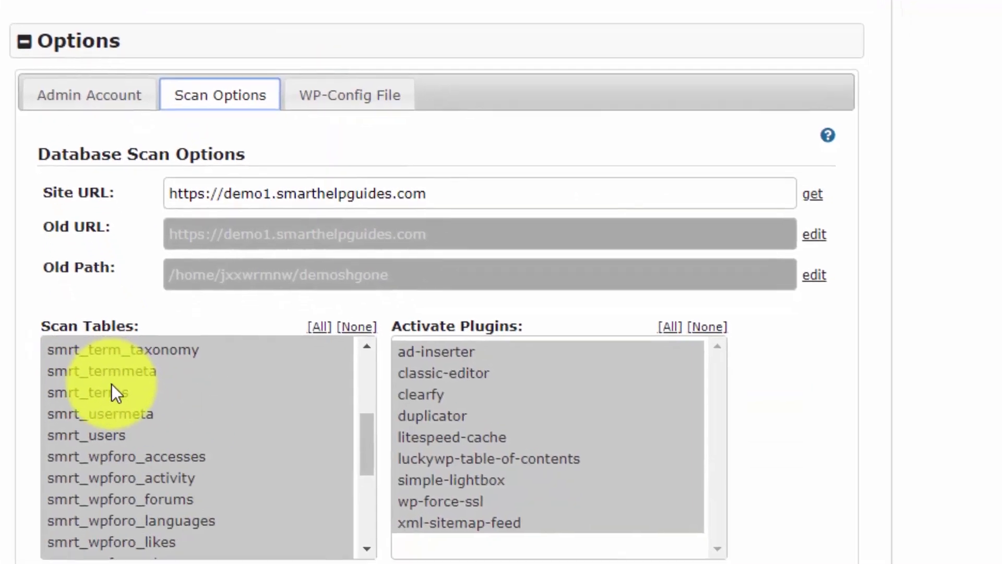
scroll(107, 370, down, 4)
scroll(818, 535, down, 4)
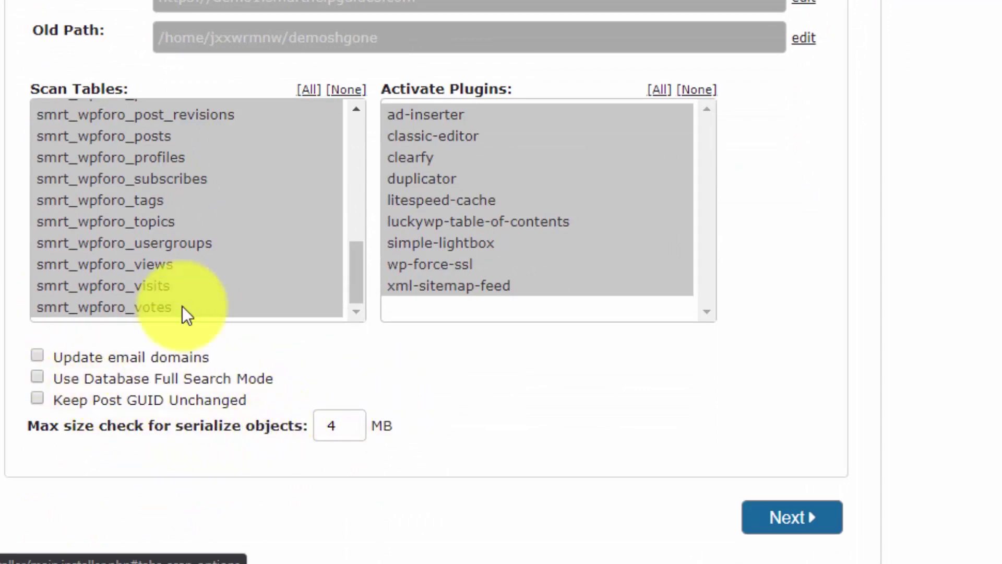
scroll(473, 257, up, 5)
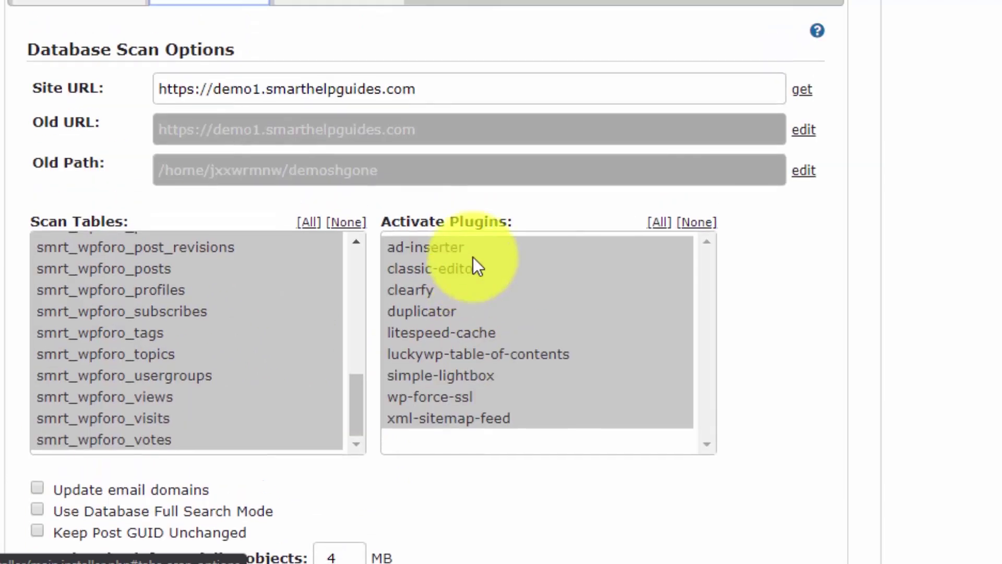
scroll(522, 465, down, 2)
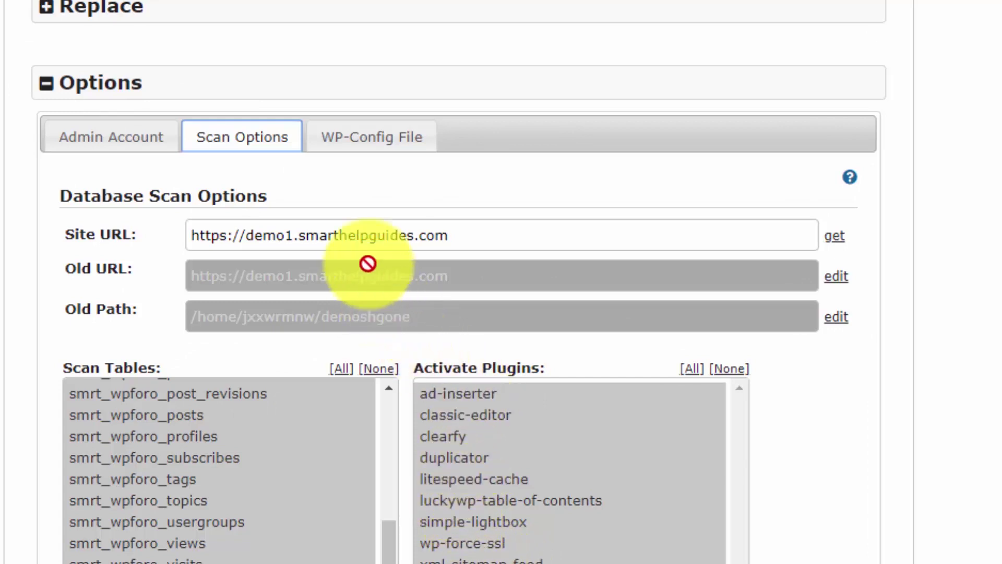
click(357, 138)
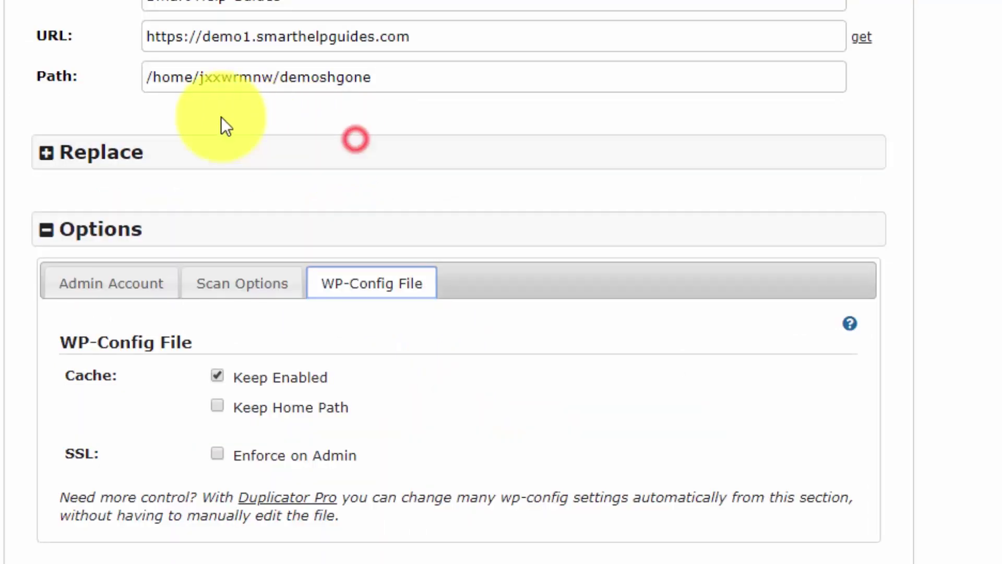
click(120, 284)
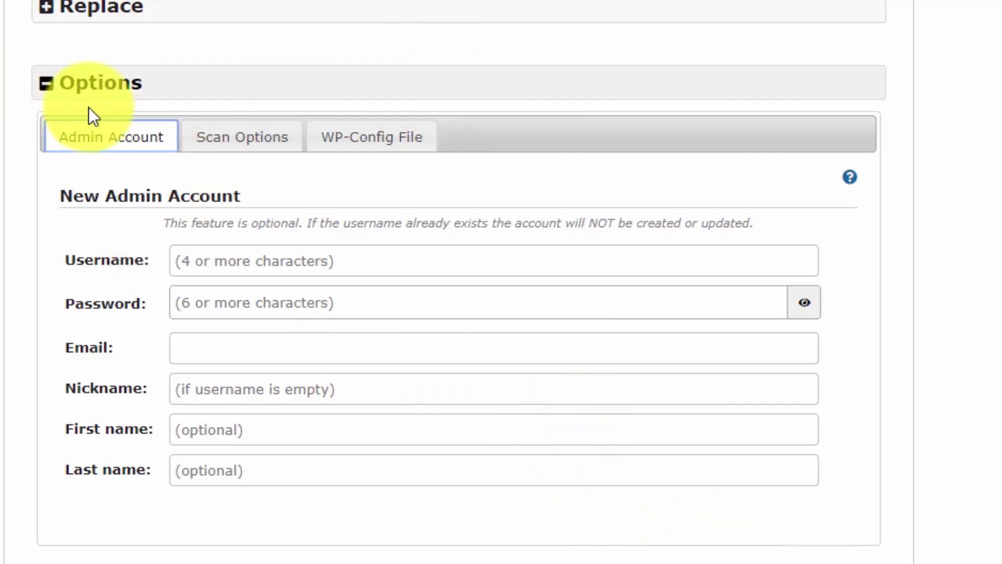
click(83, 89)
click(815, 560)
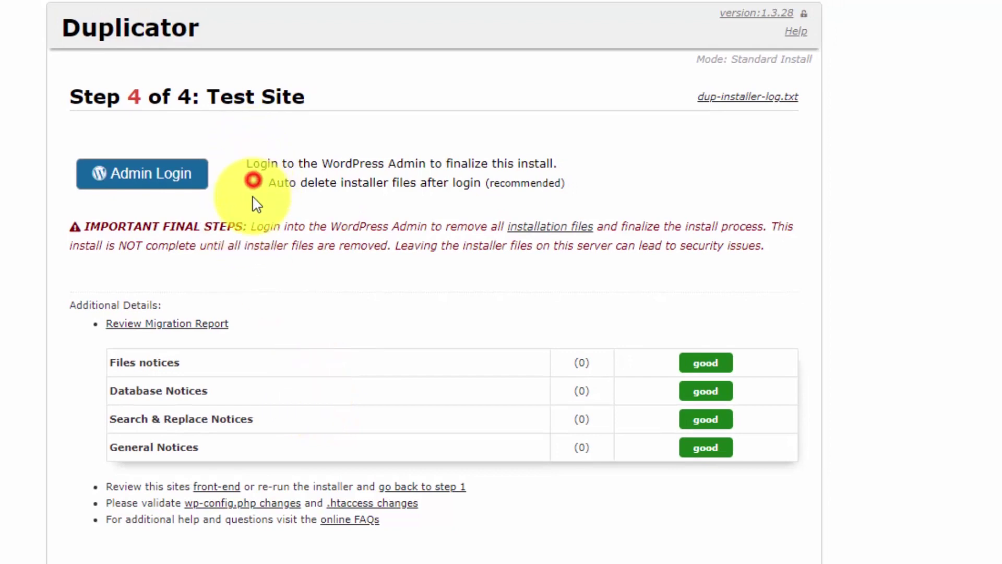
click(257, 180)
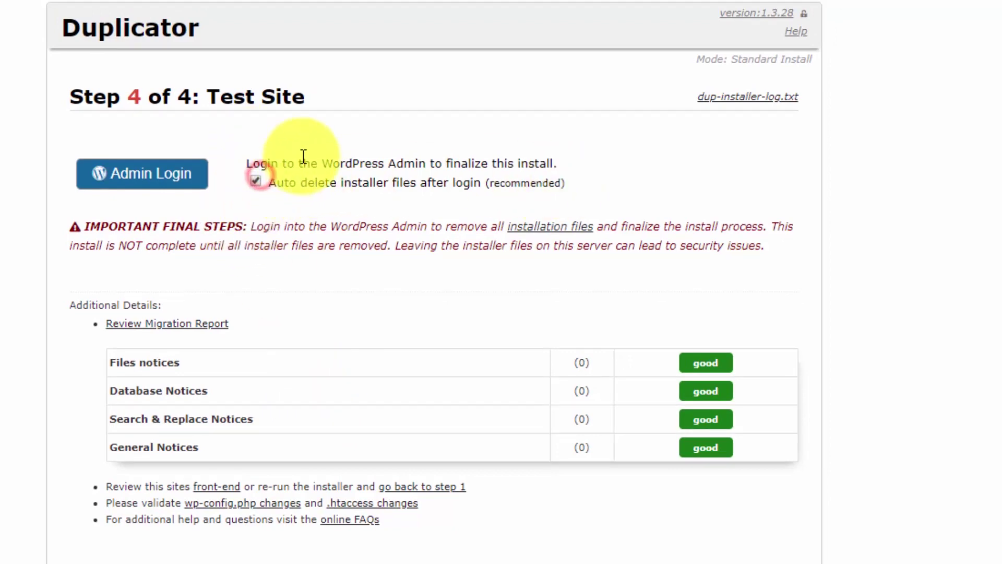
drag(236, 91, 552, 145)
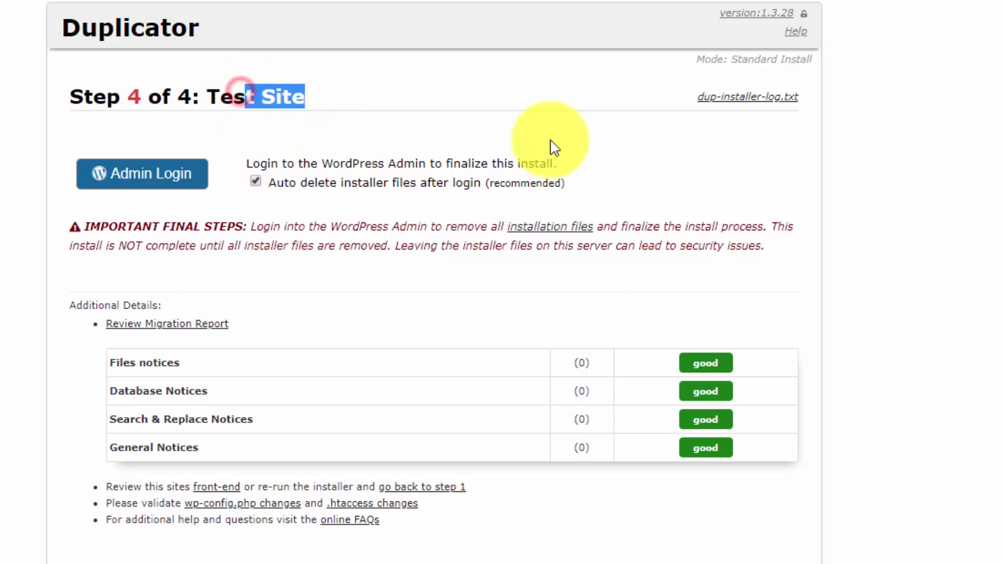
click(550, 139)
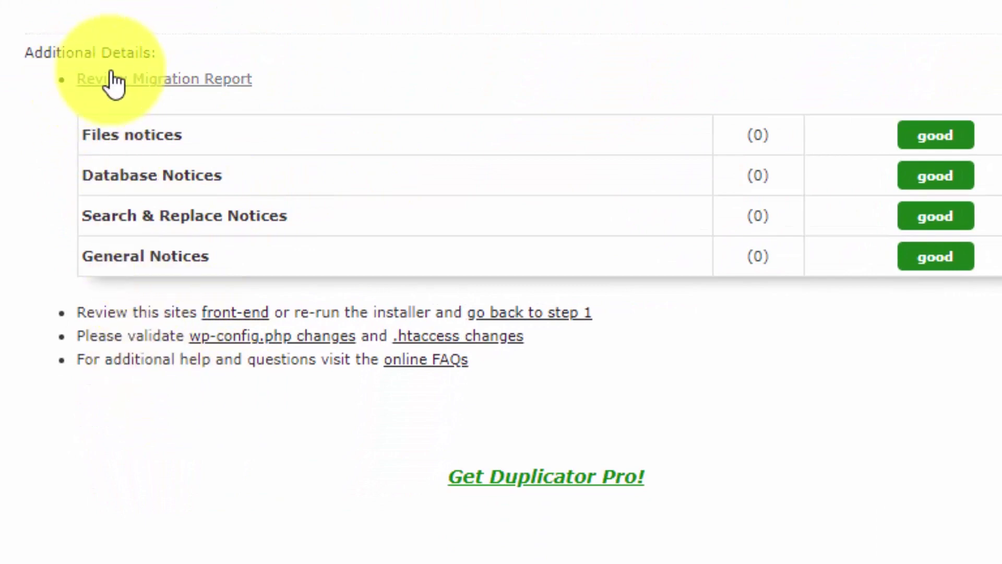
click(178, 79)
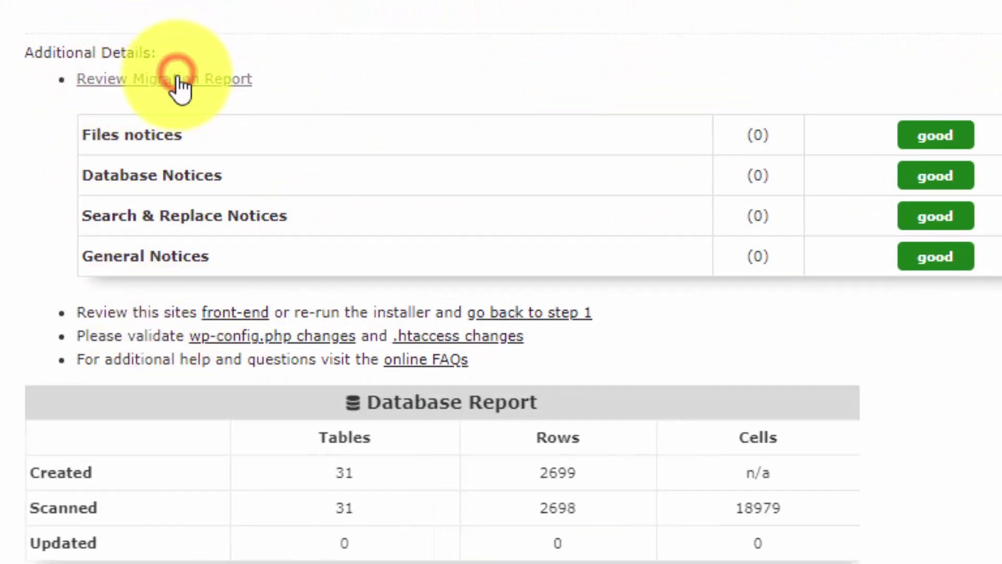
scroll(530, 313, down, 5)
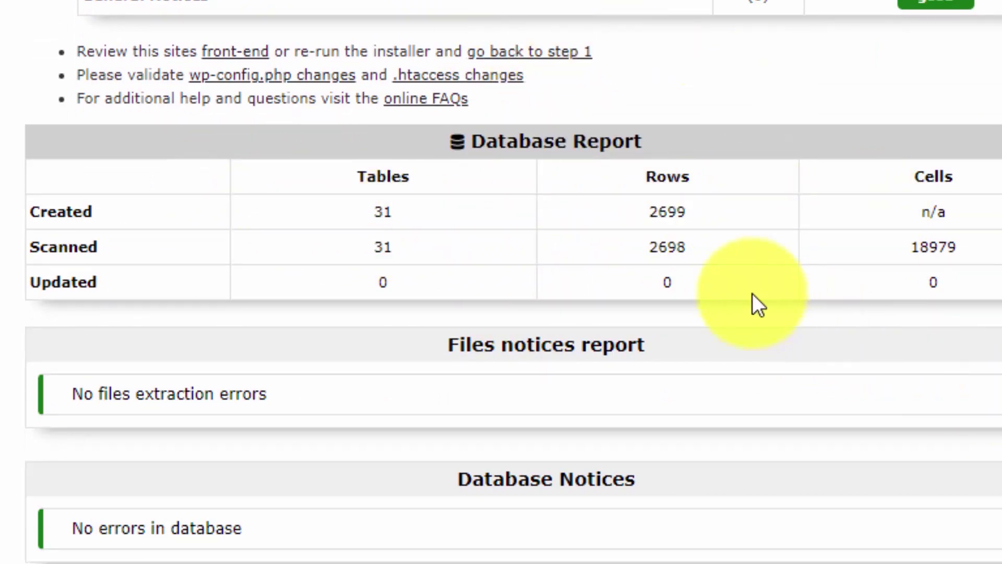
scroll(645, 409, down, 3)
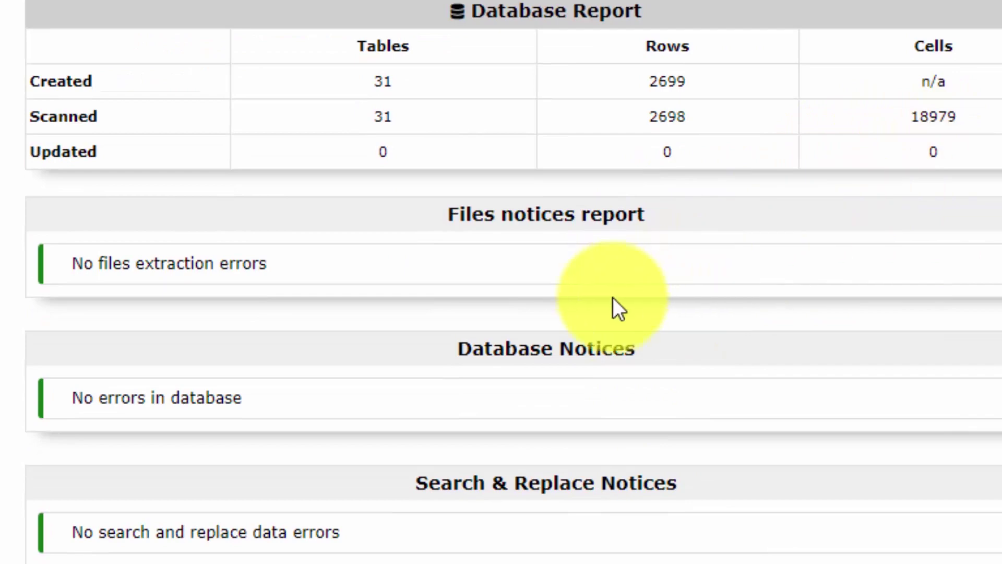
scroll(611, 310, down, 5)
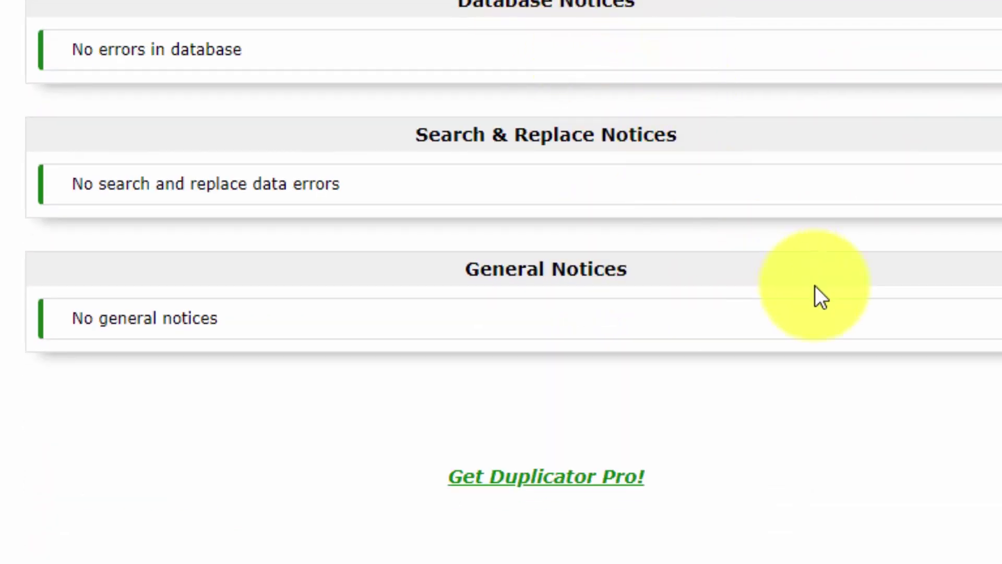
scroll(816, 287, up, 12)
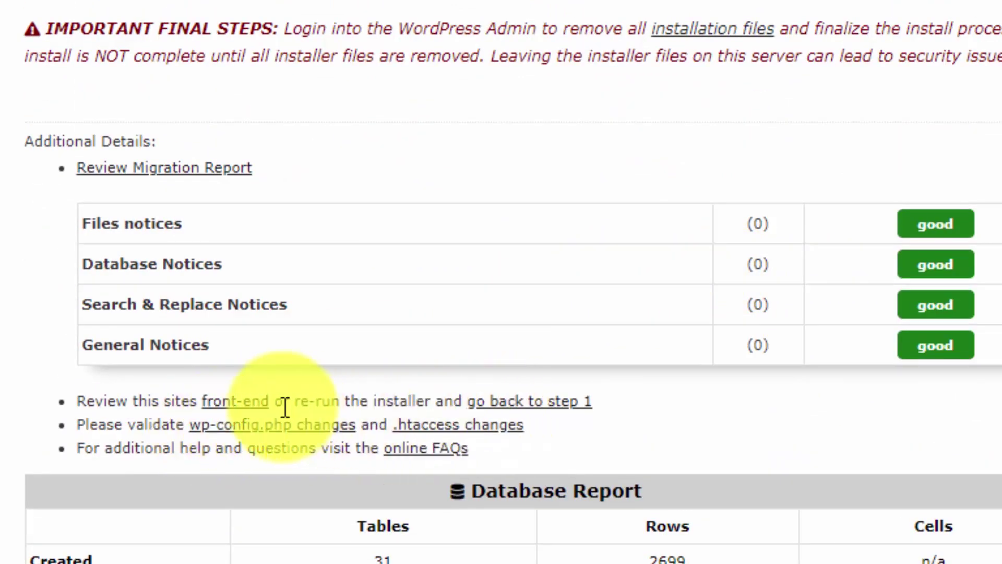
Open the migrated demo1.smarthelpguides.com front end in a new tab and review it
right_click(239, 401)
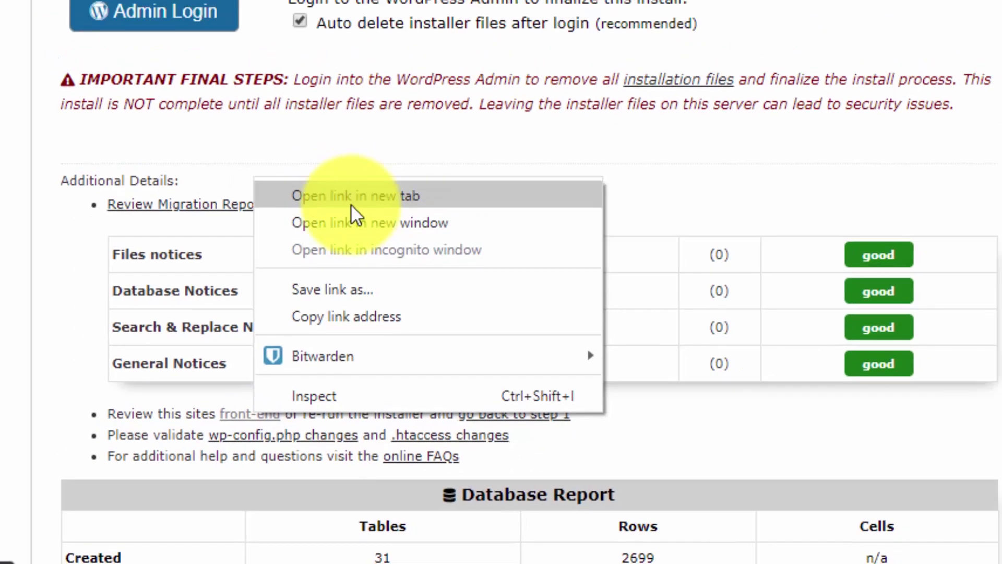
click(351, 203)
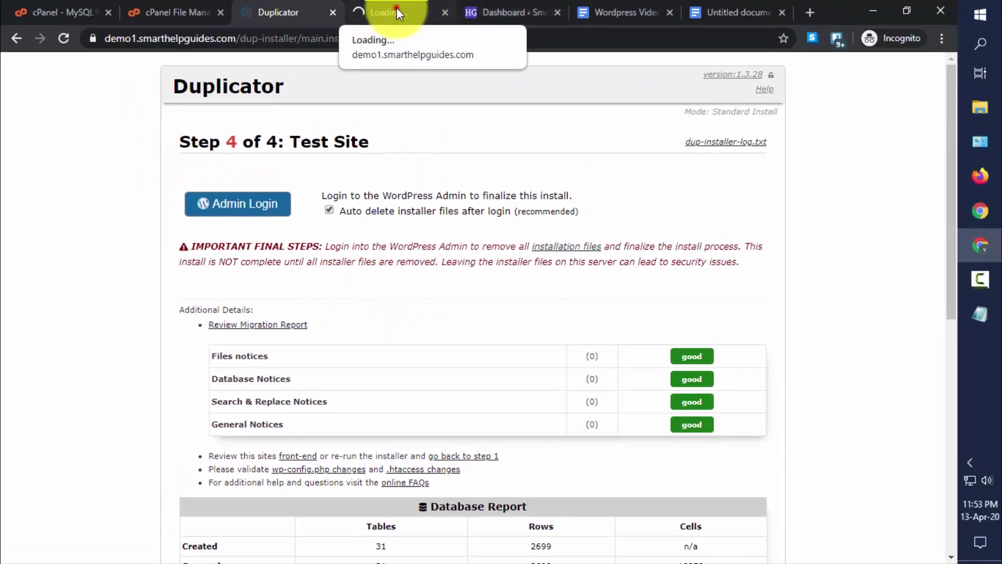
click(397, 13)
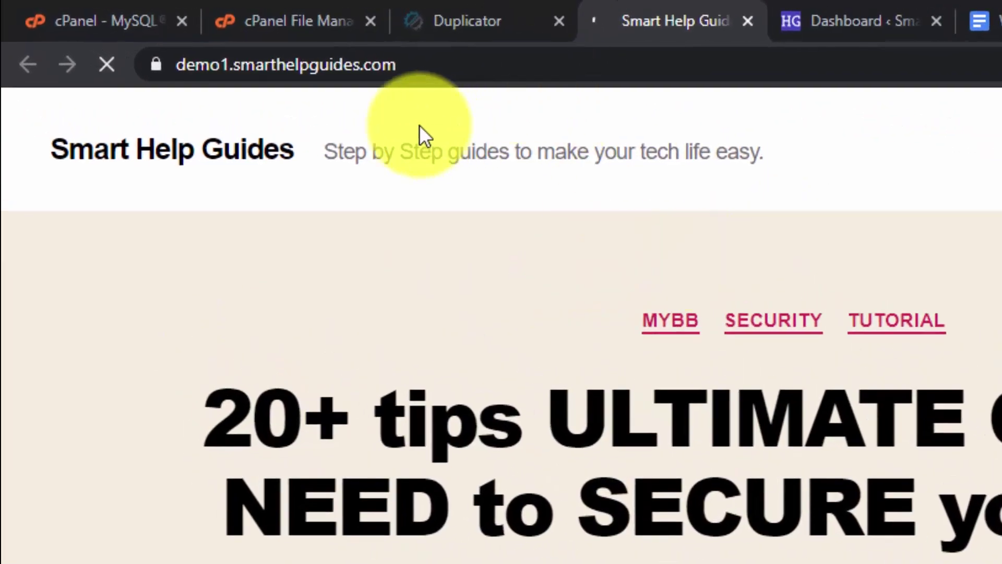
click(415, 66)
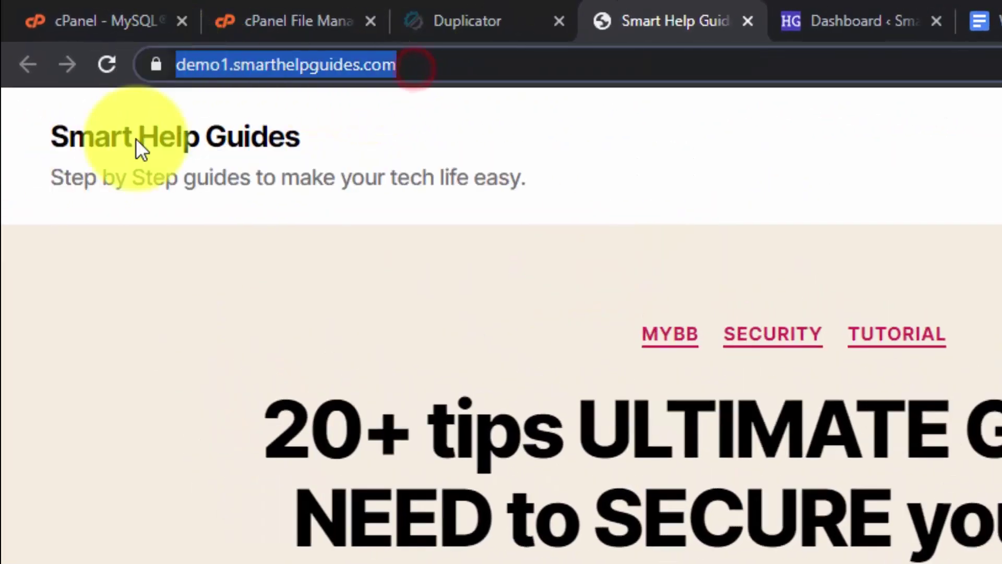
click(82, 376)
drag(33, 167, 679, 175)
click(7, 288)
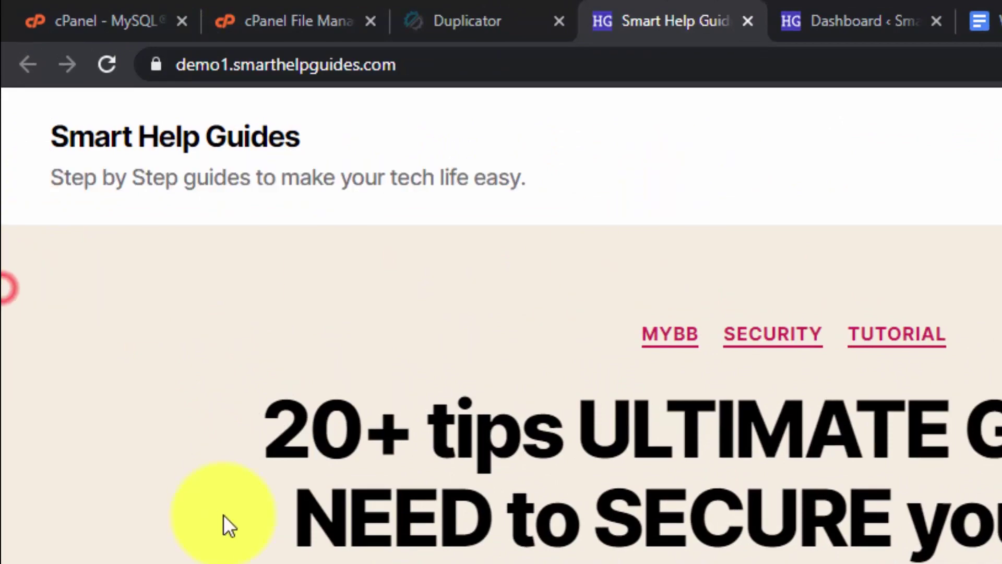
scroll(225, 506, down, 10)
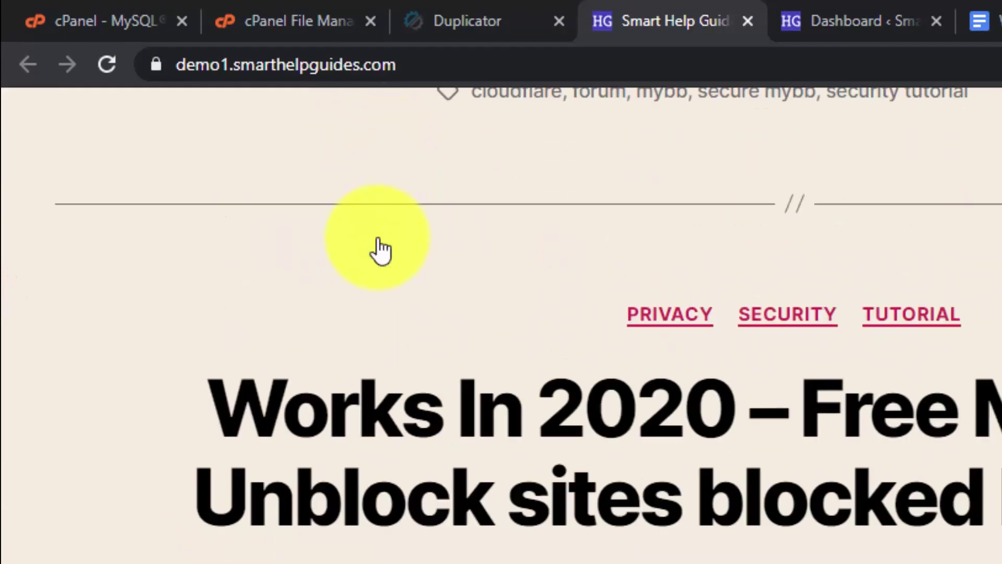
scroll(380, 248, up, 15)
Visit the original site's front end from its Dashboard, then return to the demo1 tab
click(819, 16)
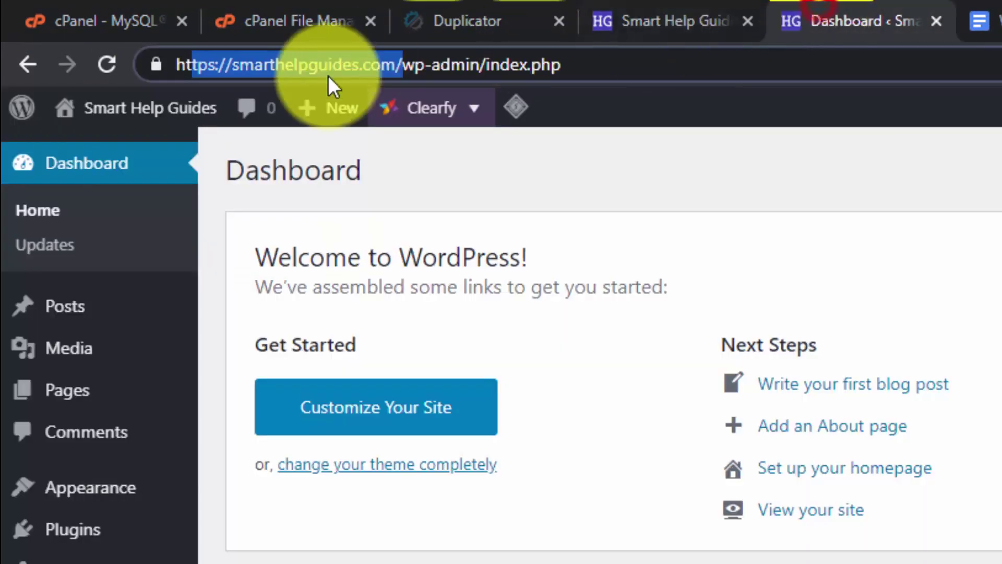
mouse_move(128, 125)
click(106, 148)
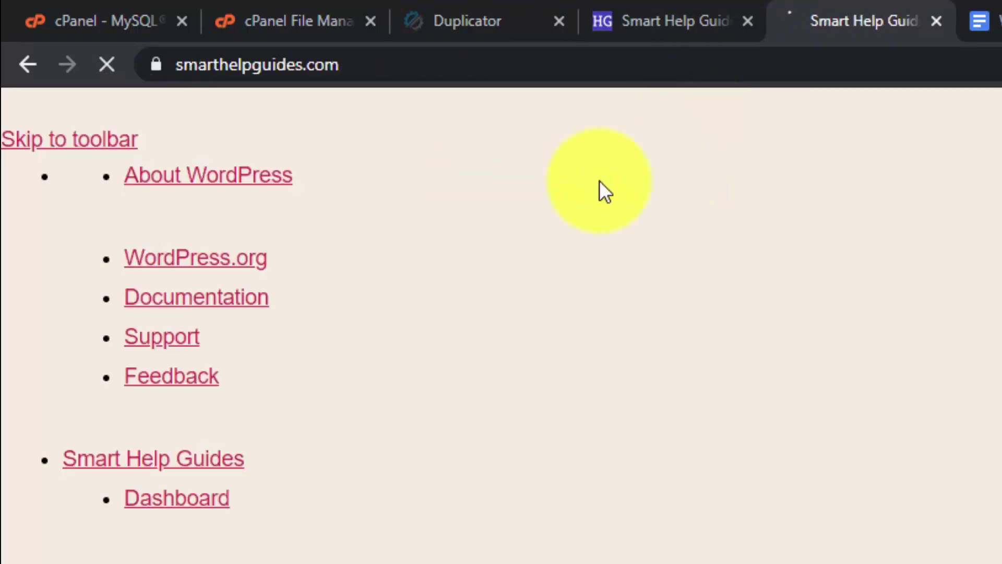
scroll(731, 180, down, 5)
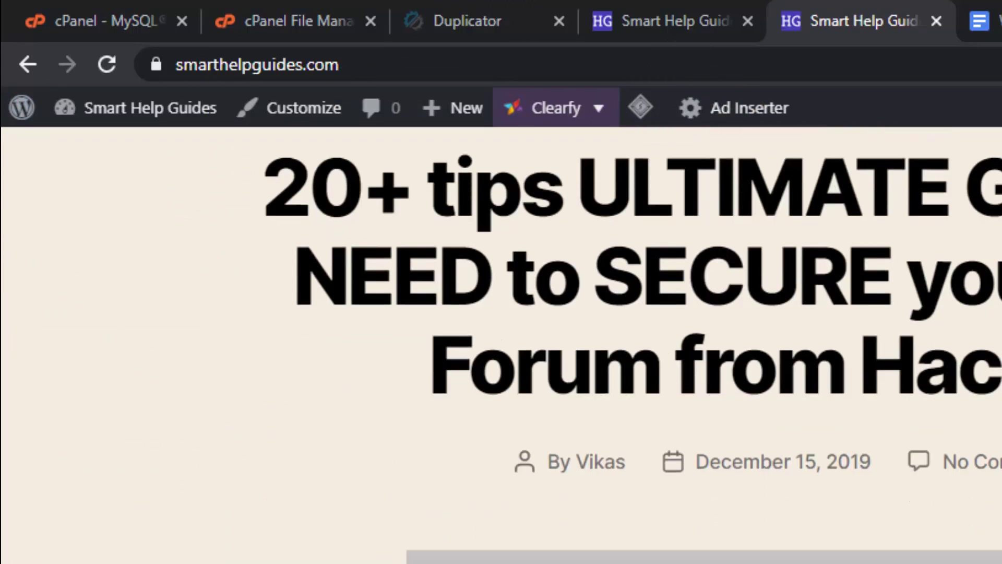
scroll(501, 344, up, 5)
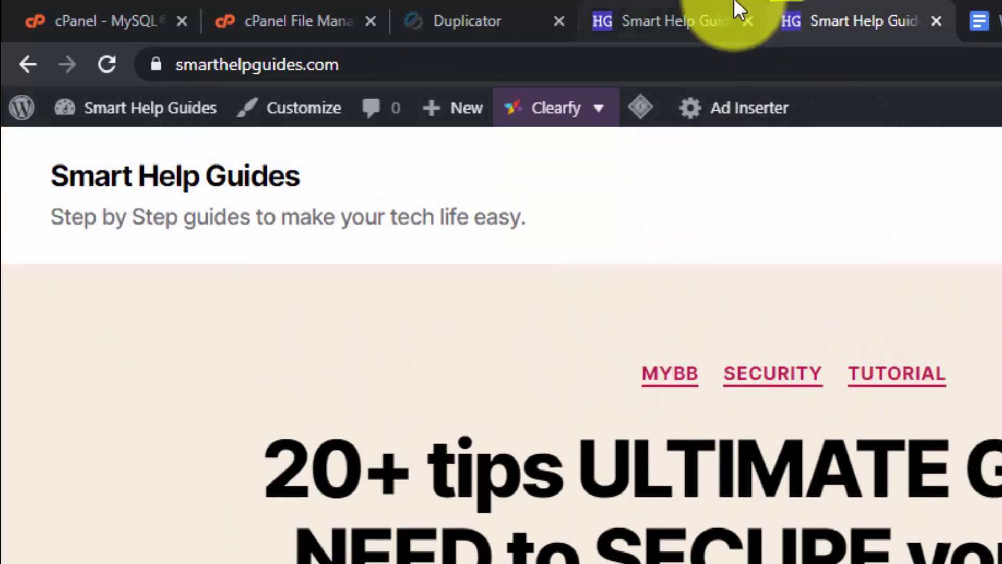
click(741, 10)
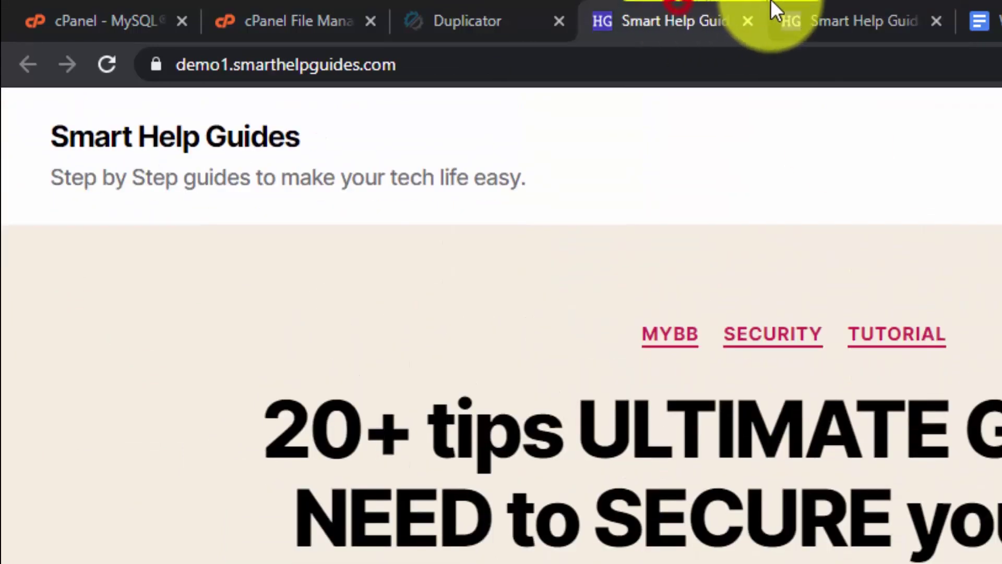
Compare the original and migrated front ends, then return to the Duplicator results page
click(827, 8)
click(671, 7)
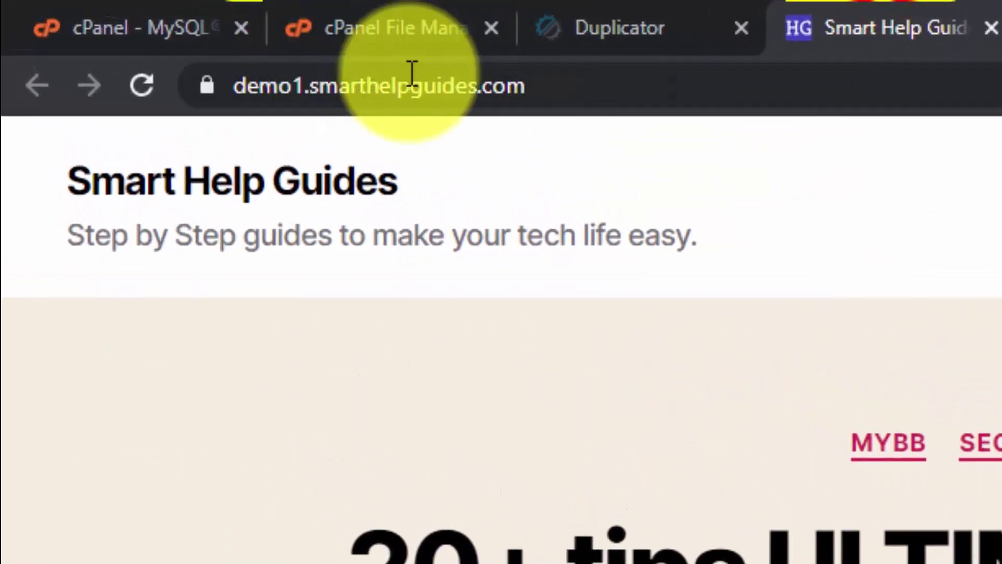
click(1001, 16)
click(868, 11)
click(659, 11)
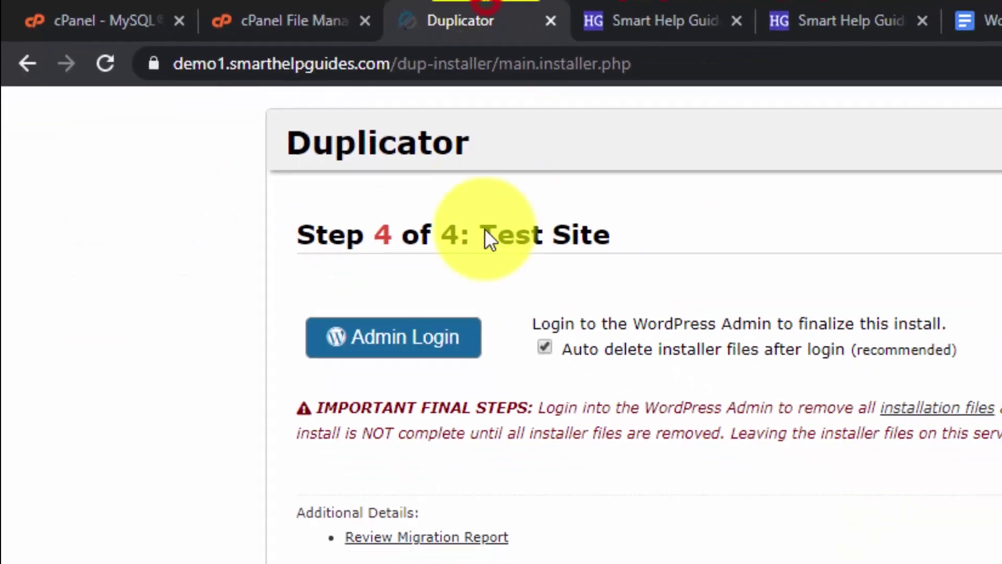
Review the original versus new wp-config.php comparison, close it, and open the .htaccess comparison
scroll(731, 522, down, 5)
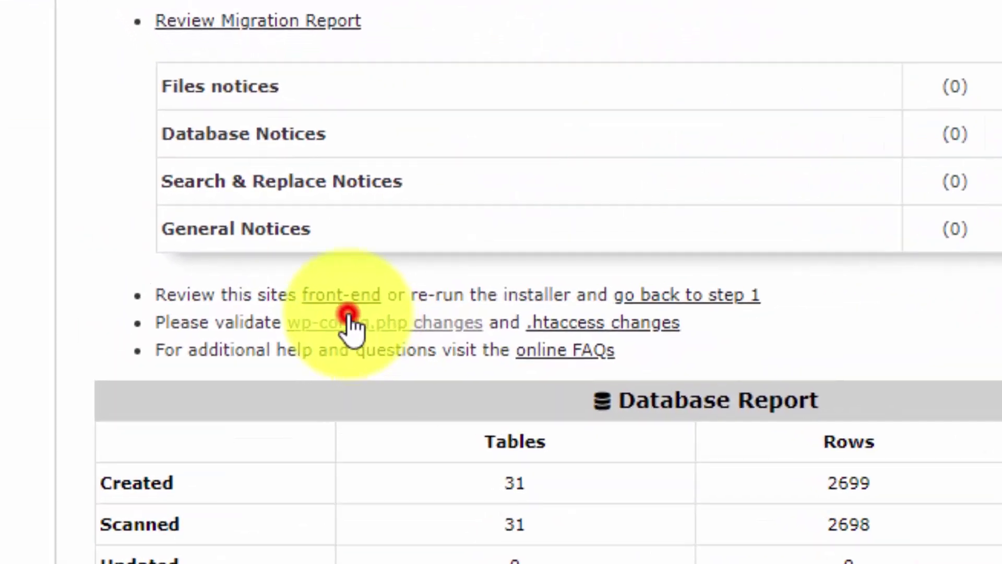
click(347, 316)
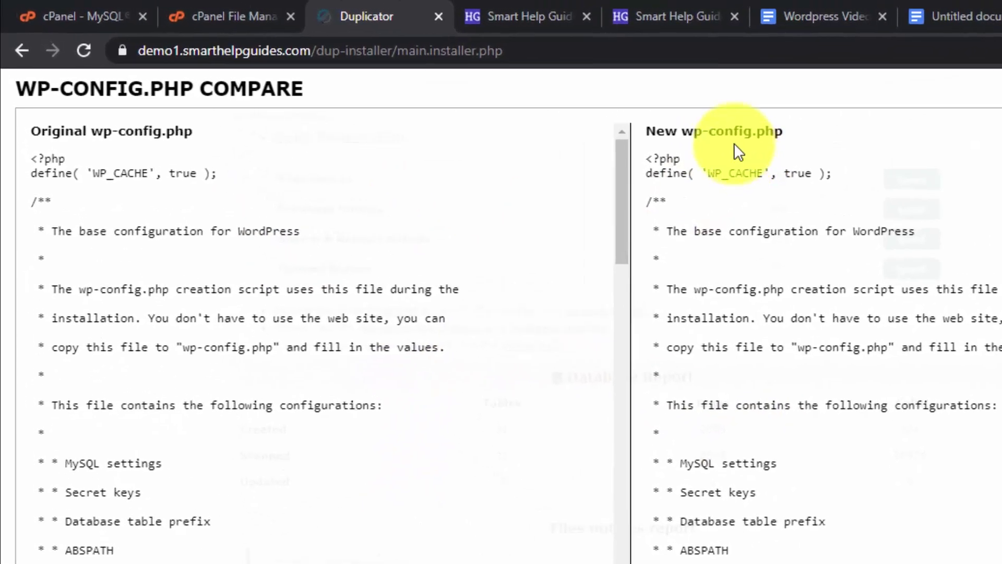
click(493, 99)
drag(772, 147, 909, 170)
click(821, 167)
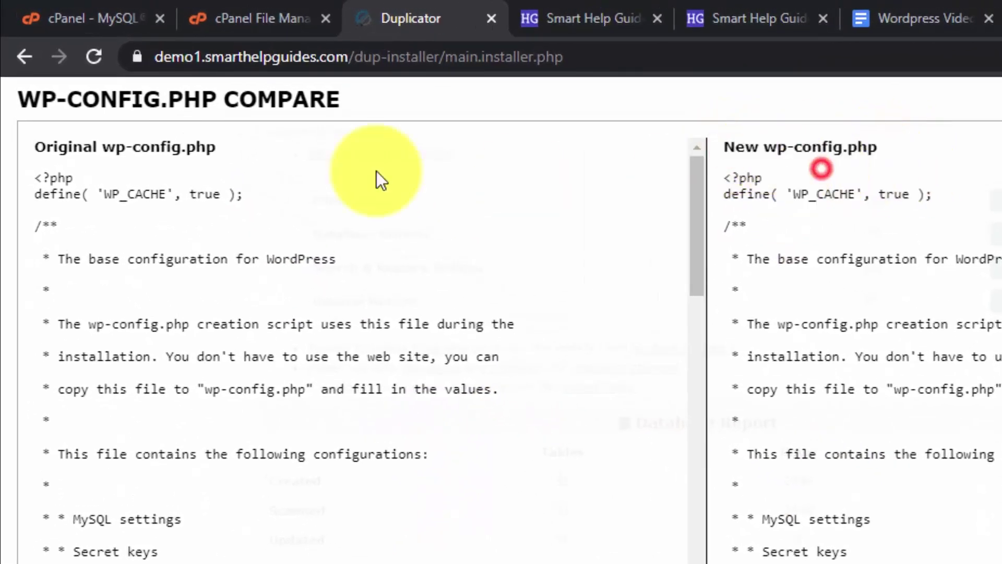
triple_click(227, 155)
click(348, 286)
scroll(496, 396, down, 6)
scroll(816, 481, down, 15)
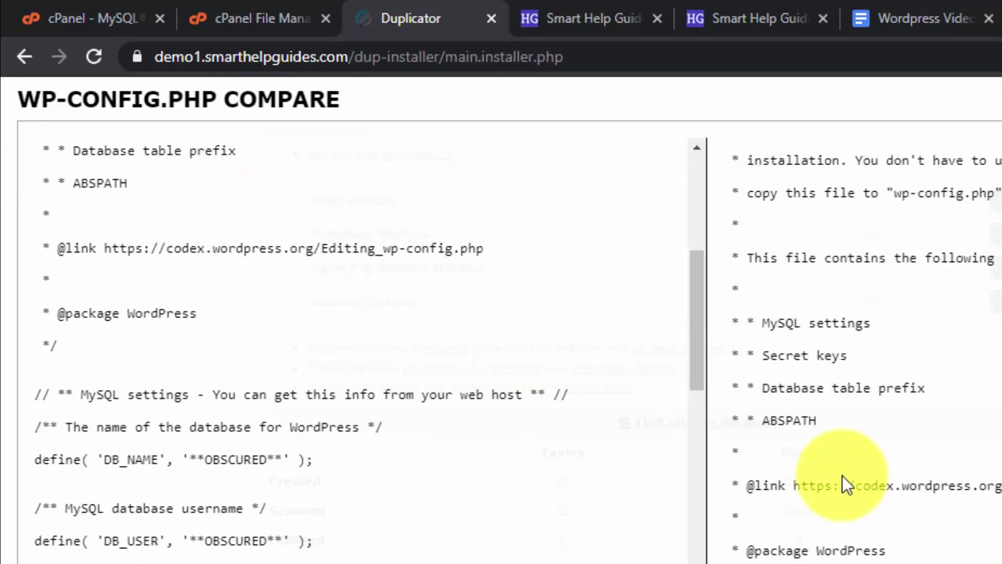
click(962, 242)
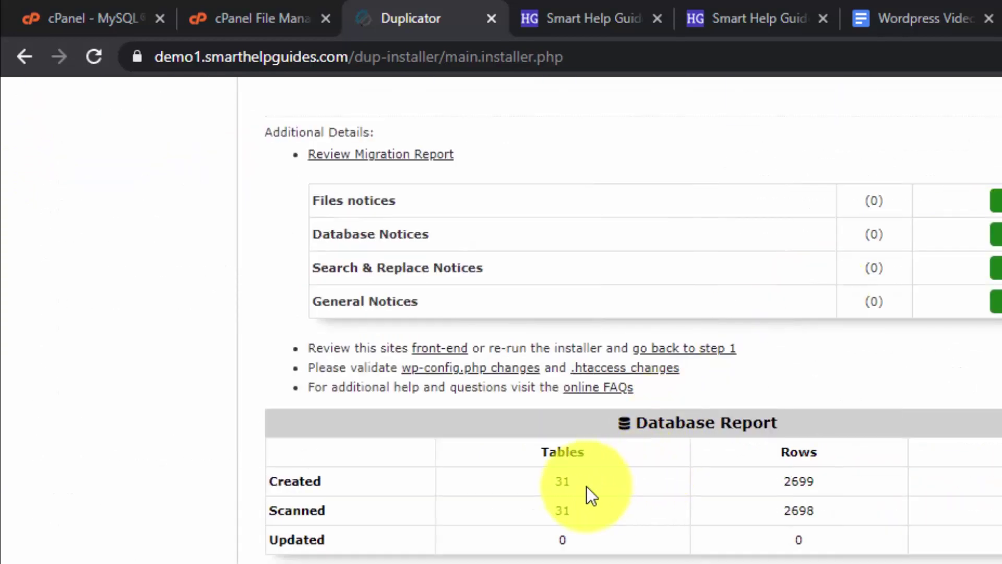
click(631, 367)
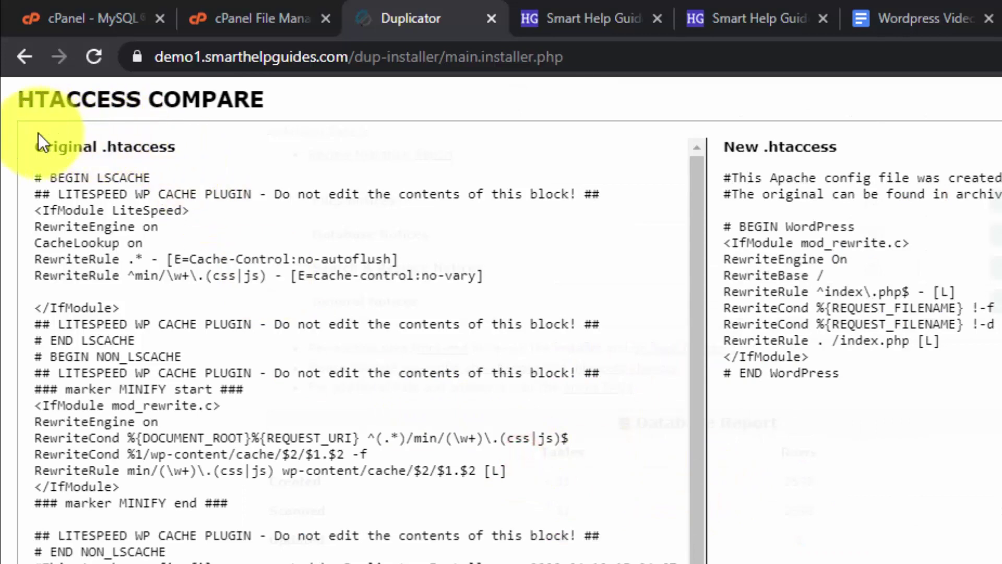
Select the whole Original .htaccess code with Ctrl+A and bring up its context menu
drag(31, 135, 168, 156)
click(405, 227)
drag(882, 149, 650, 151)
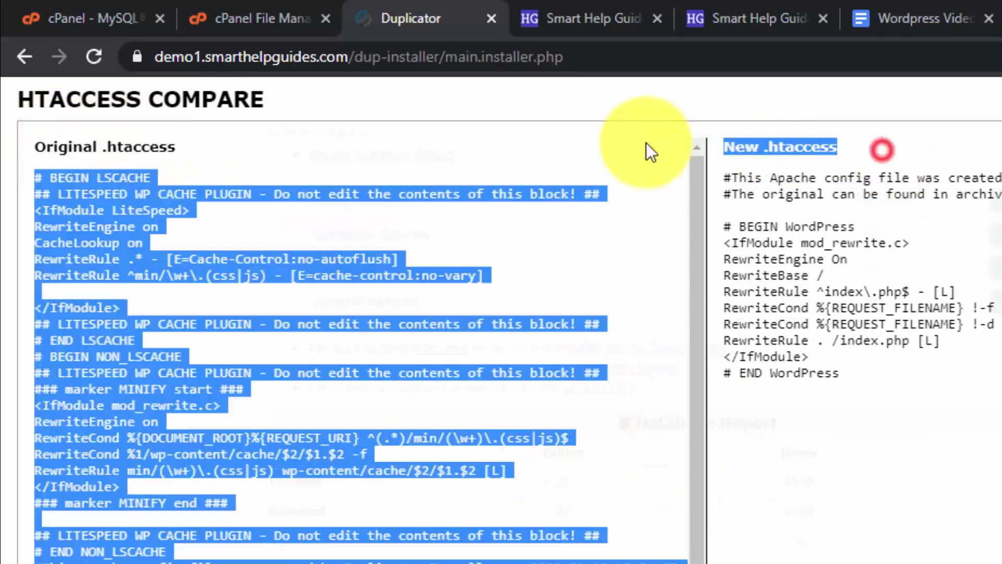
click(879, 465)
scroll(320, 539, down, 3)
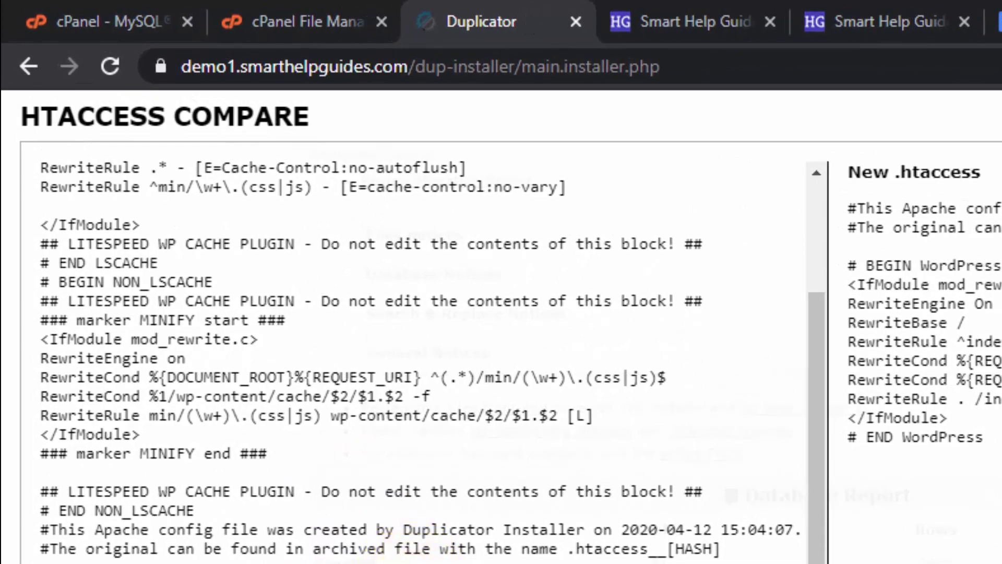
drag(720, 553, 41, 339)
click(570, 480)
drag(229, 532, 152, 162)
click(124, 249)
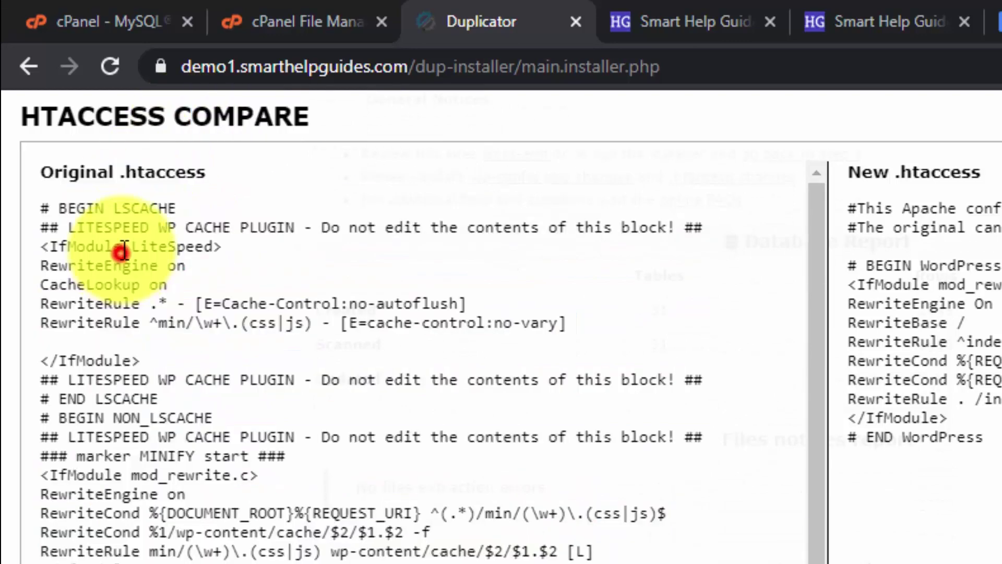
drag(36, 167, 365, 561)
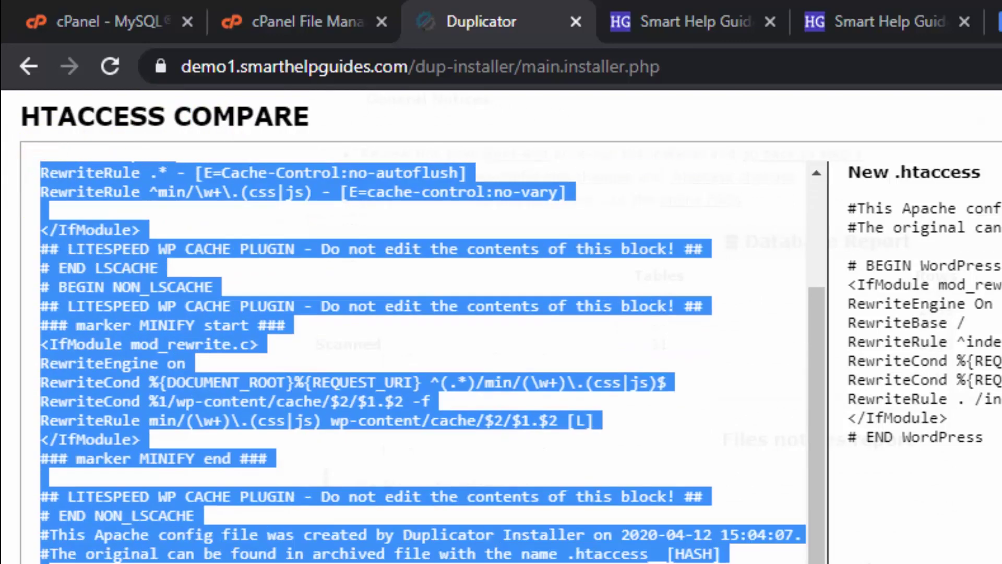
click(365, 561)
key(ctrl+a)
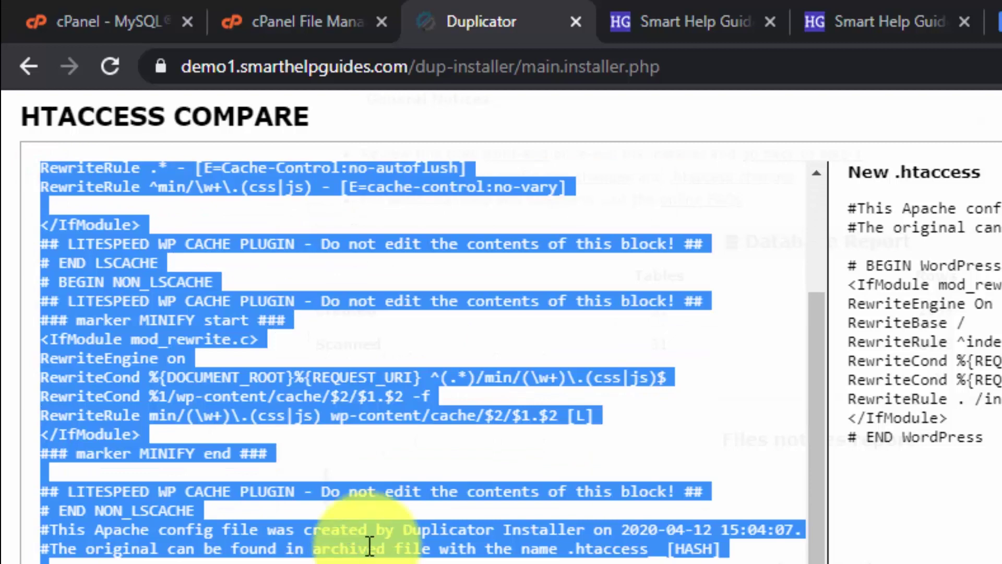
right_click(363, 486)
Copy the original .htaccess code and pick the .htaccess file in the refreshed site folder
click(400, 548)
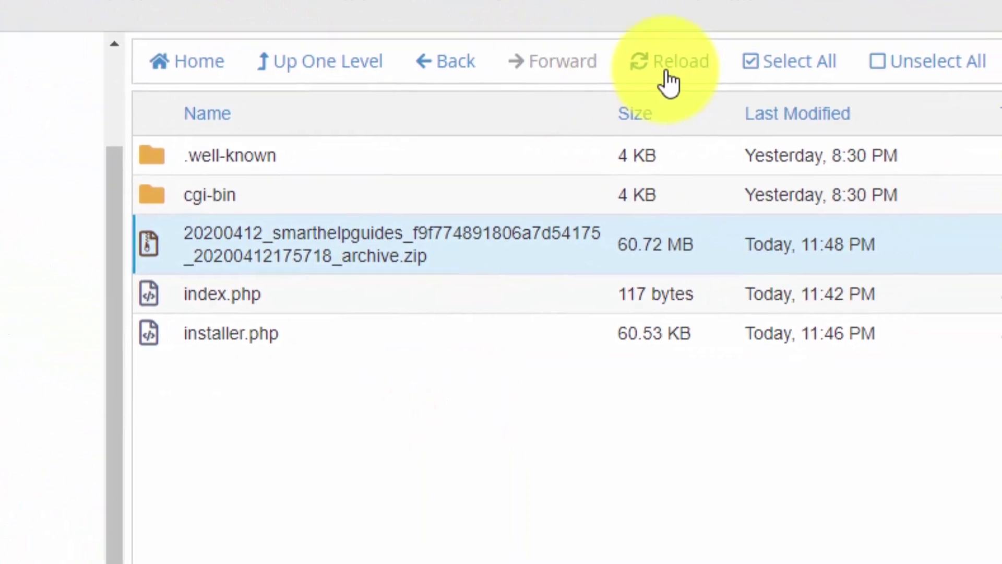
click(963, 176)
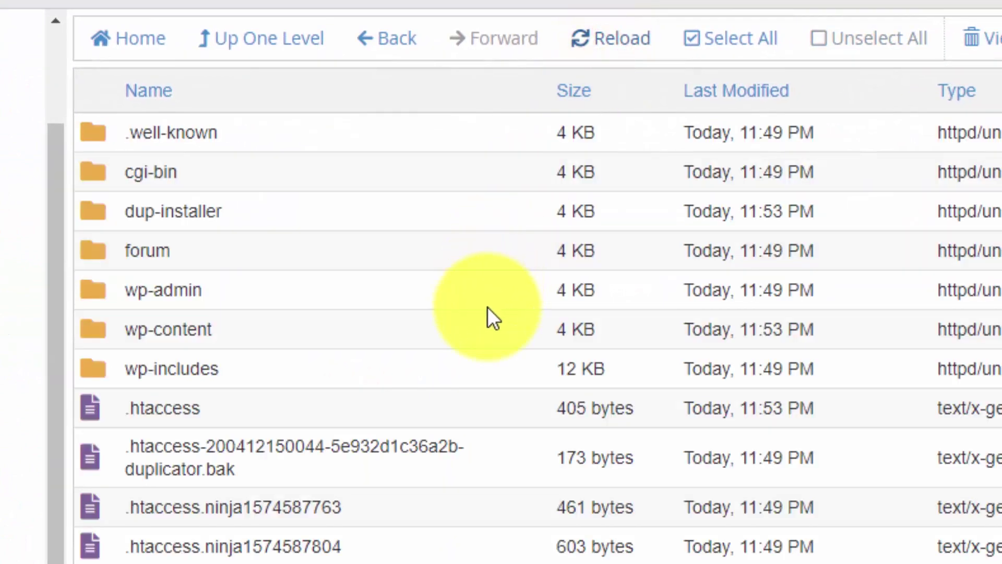
scroll(488, 309, down, 5)
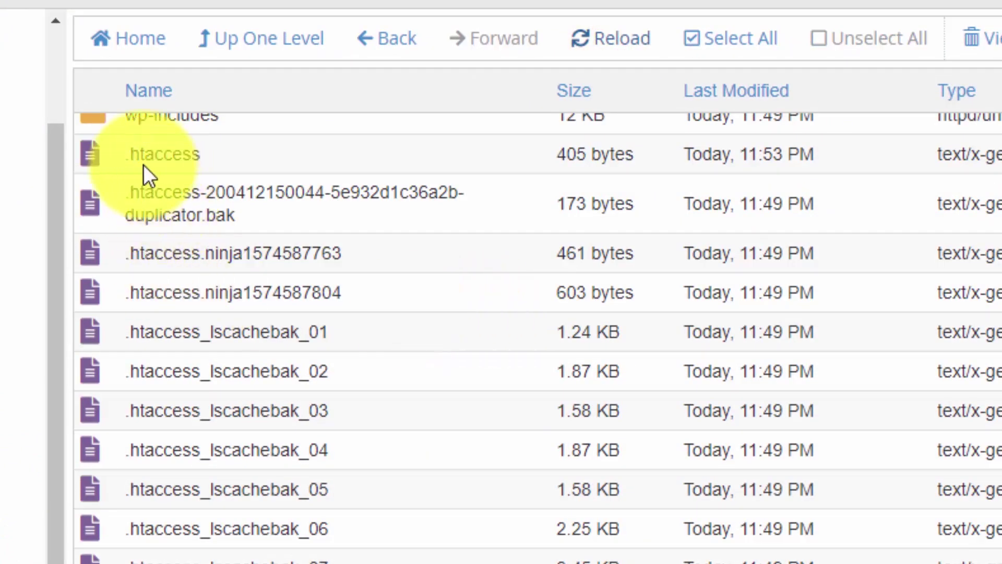
click(86, 152)
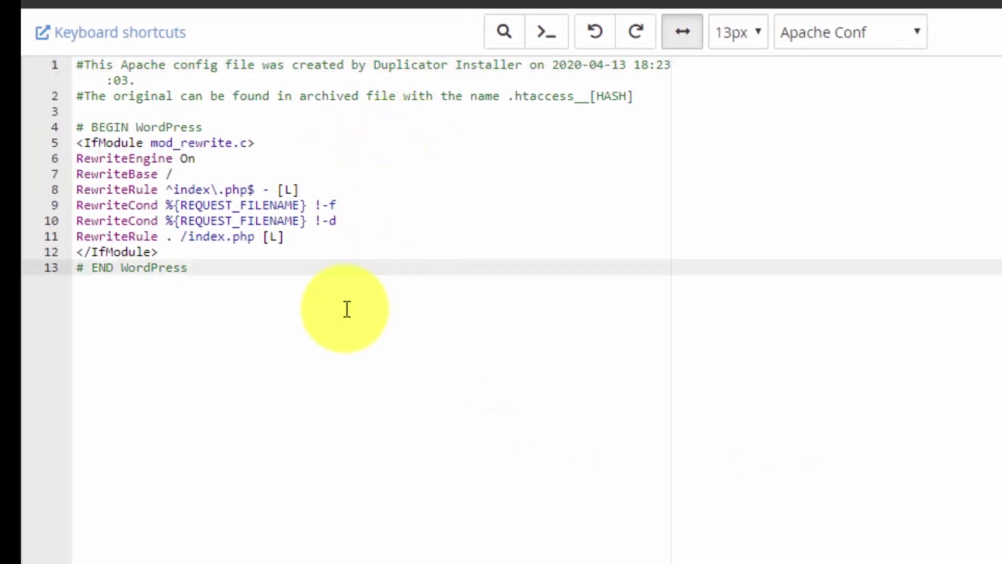
Replace the editor's .htaccess contents with the pasted original LiteSpeed rules and review them
key(ctrl+a)
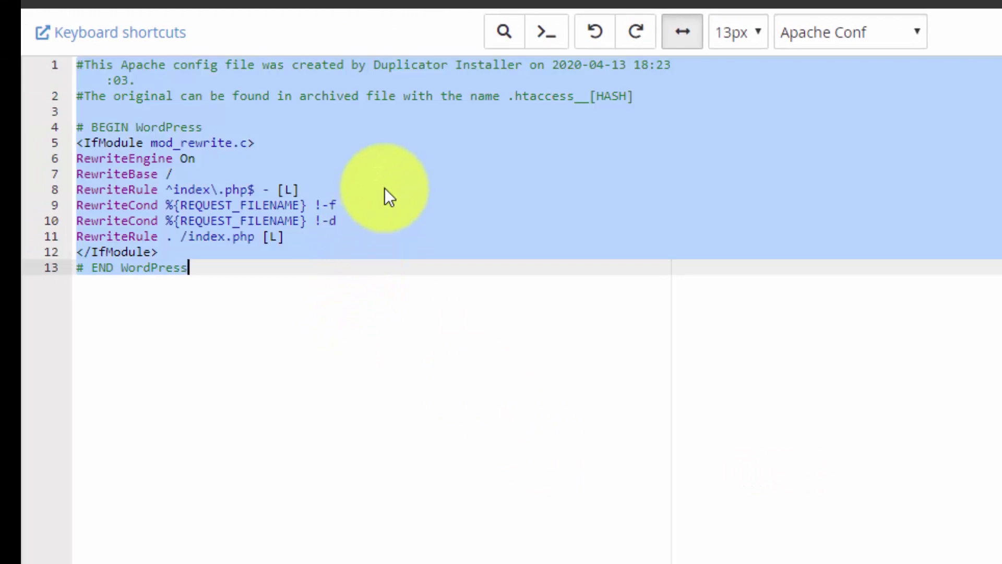
key(ctrl+v)
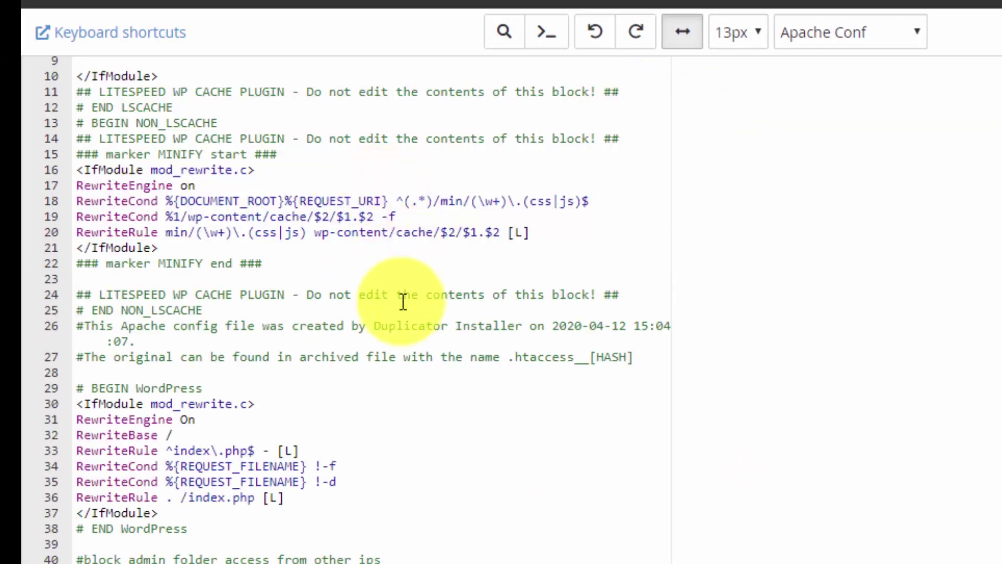
click(403, 309)
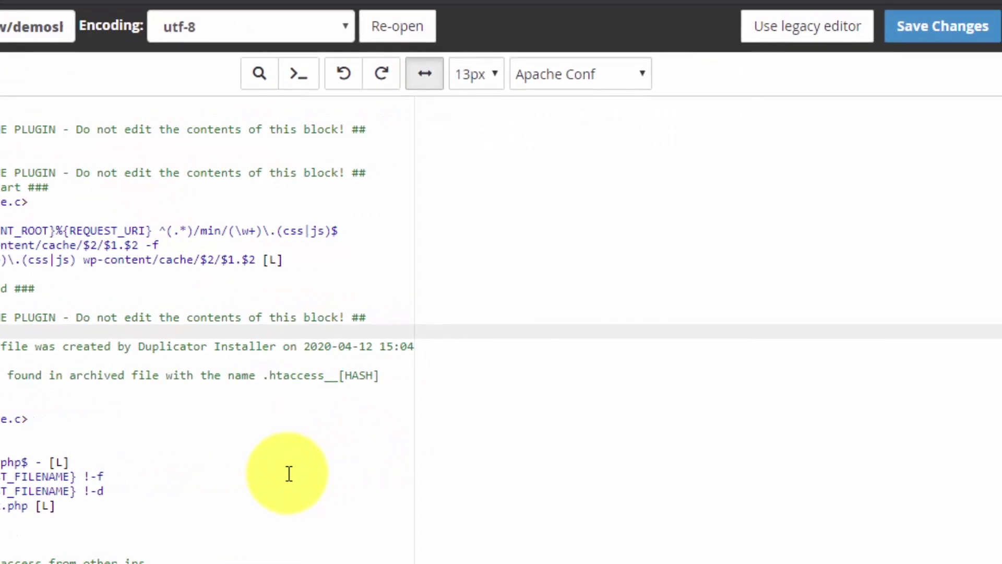
scroll(290, 473, up, 2)
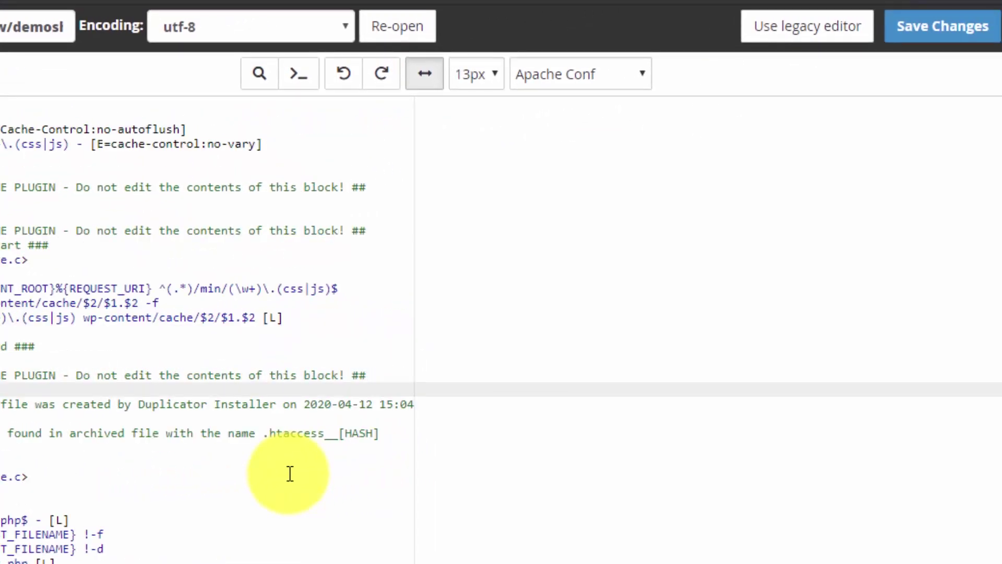
scroll(289, 474, up, 2)
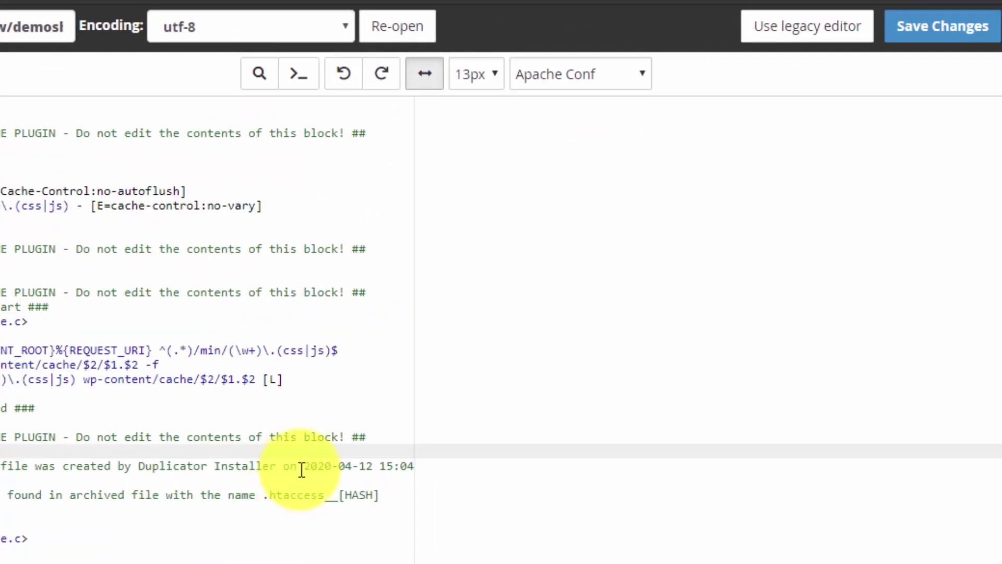
scroll(303, 470, down, 4)
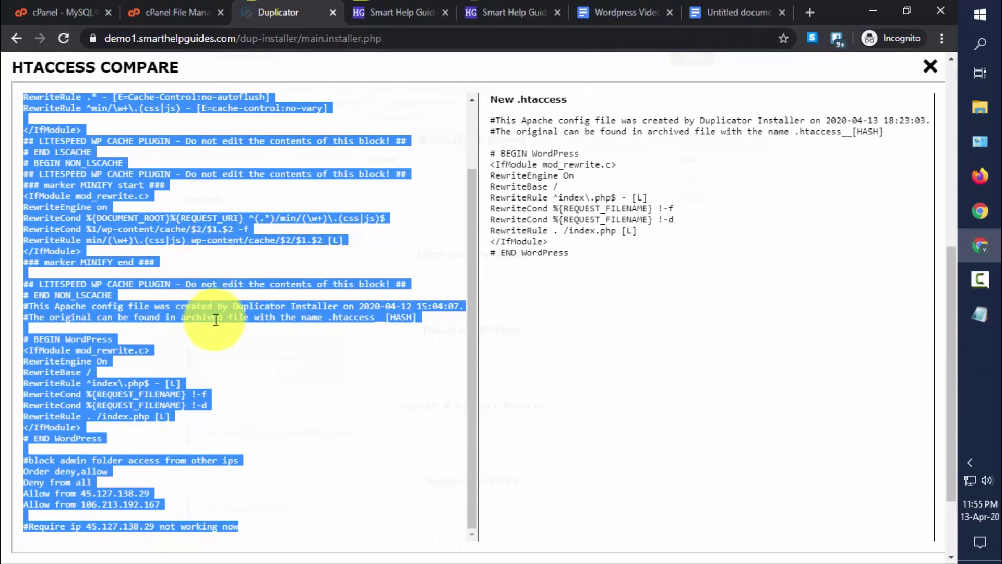
Copy the original .htaccess text and close the HTACCESS COMPARE dialog
right_click(215, 320)
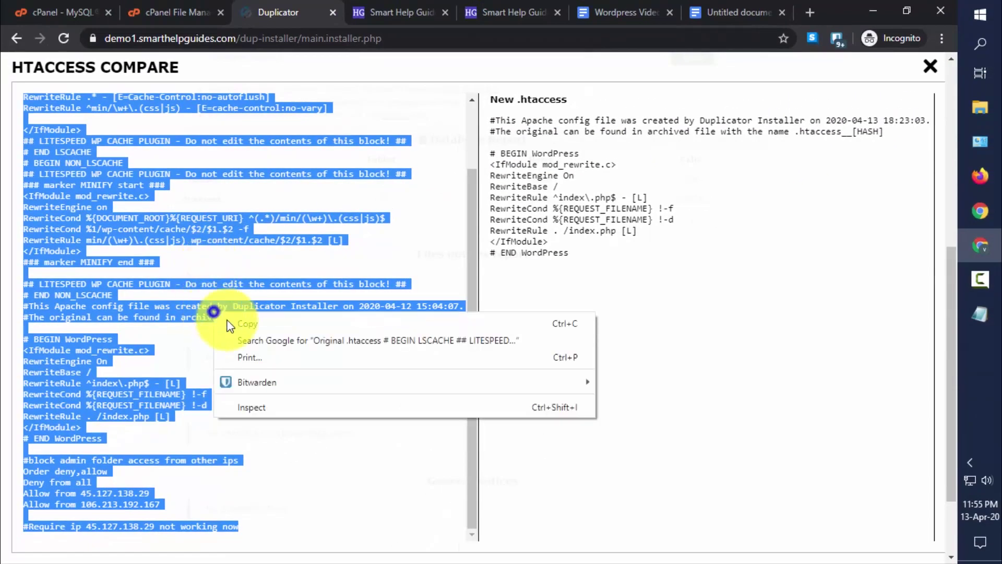
click(231, 321)
click(938, 67)
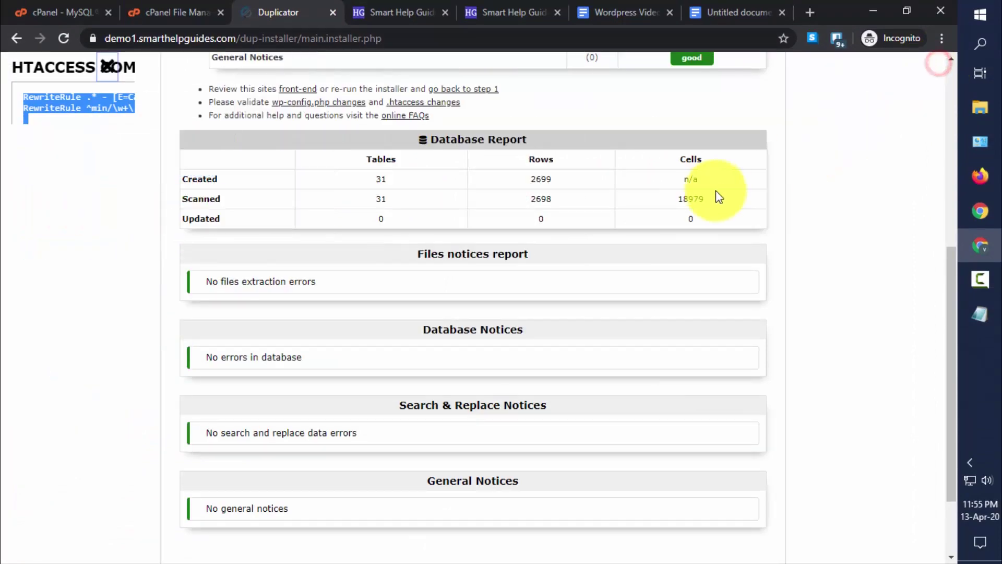
scroll(230, 292, down, 2)
scroll(246, 298, up, 10)
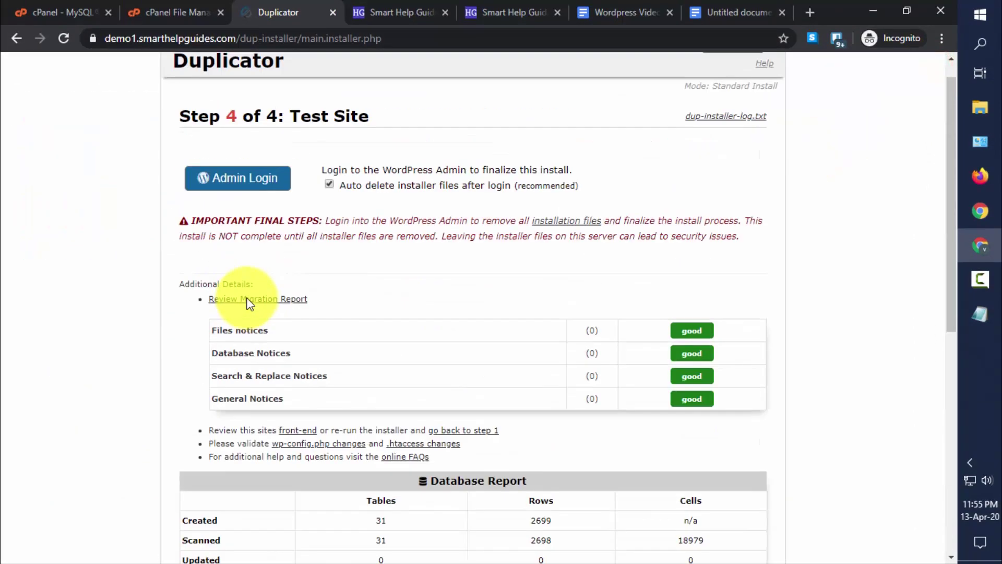
Log into the migrated WordPress admin with reCAPTCHA and Remember Me ticked
click(269, 212)
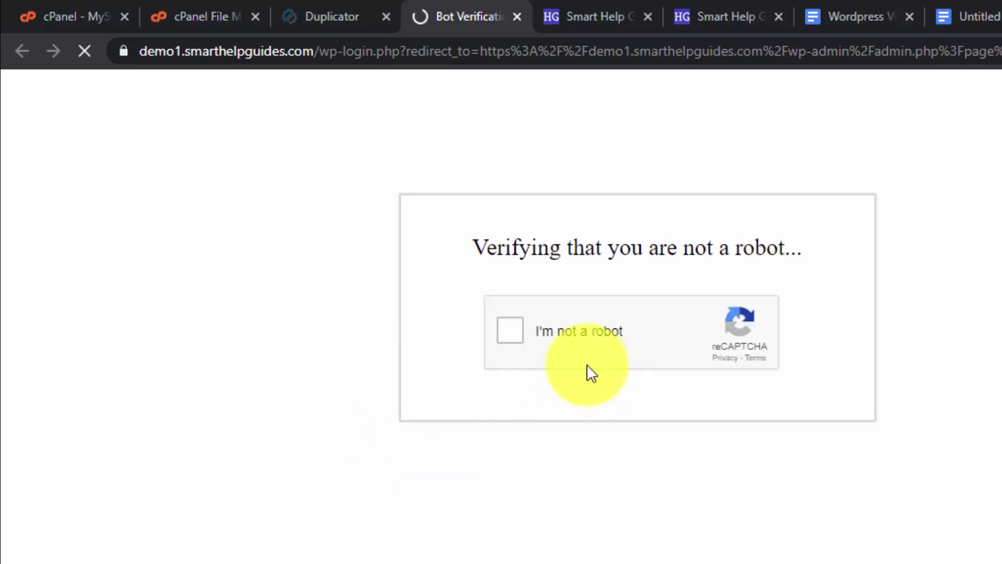
click(512, 329)
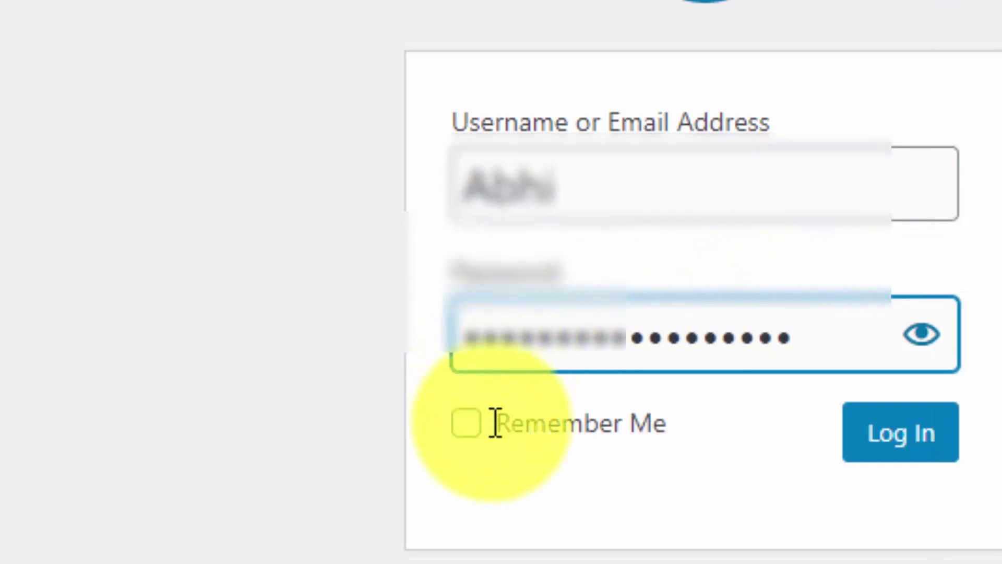
click(467, 424)
click(887, 431)
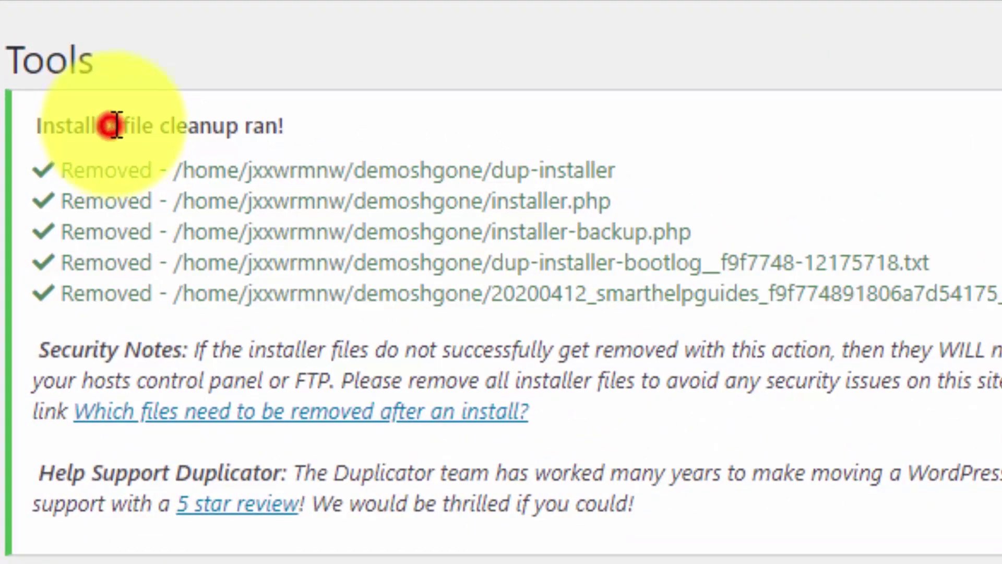
drag(72, 84, 211, 86)
click(334, 127)
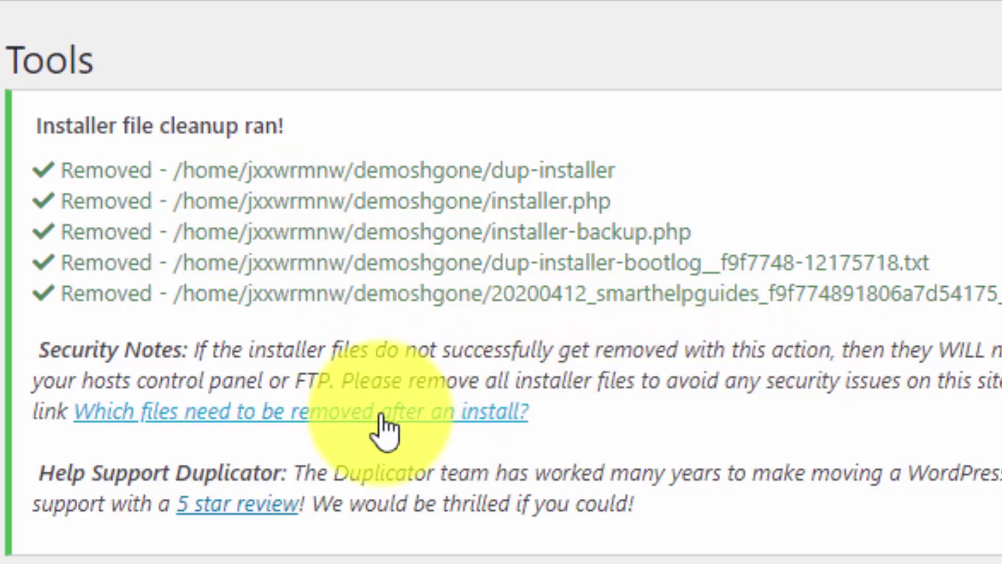
scroll(632, 459, down, 2)
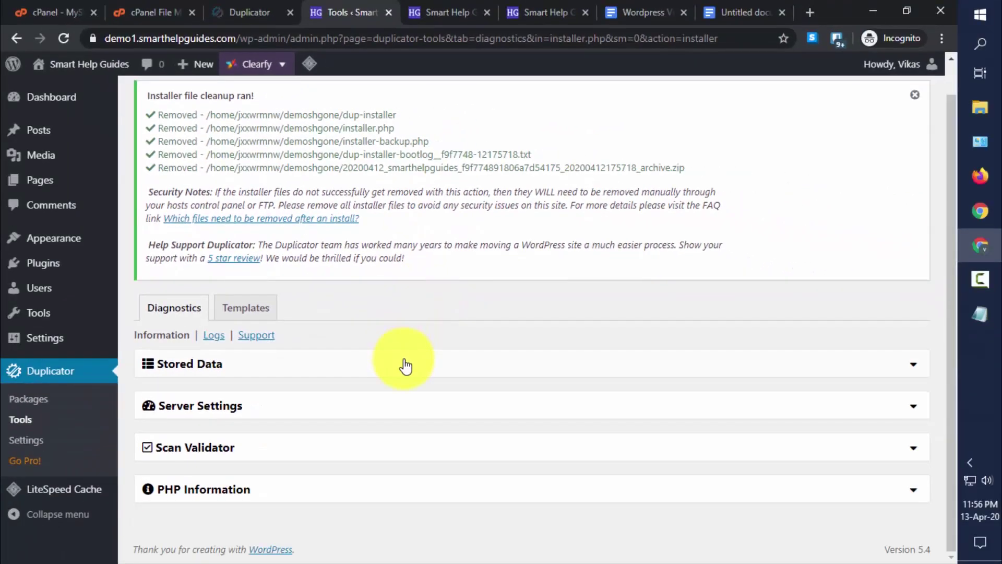
click(405, 366)
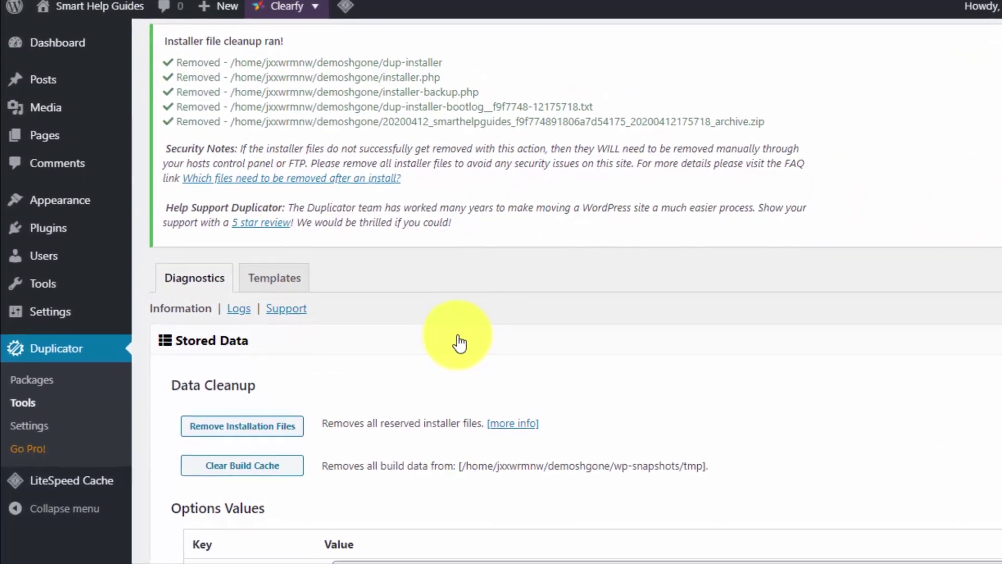
Reload the site root listing and scroll through it to confirm installer files are gone
click(459, 343)
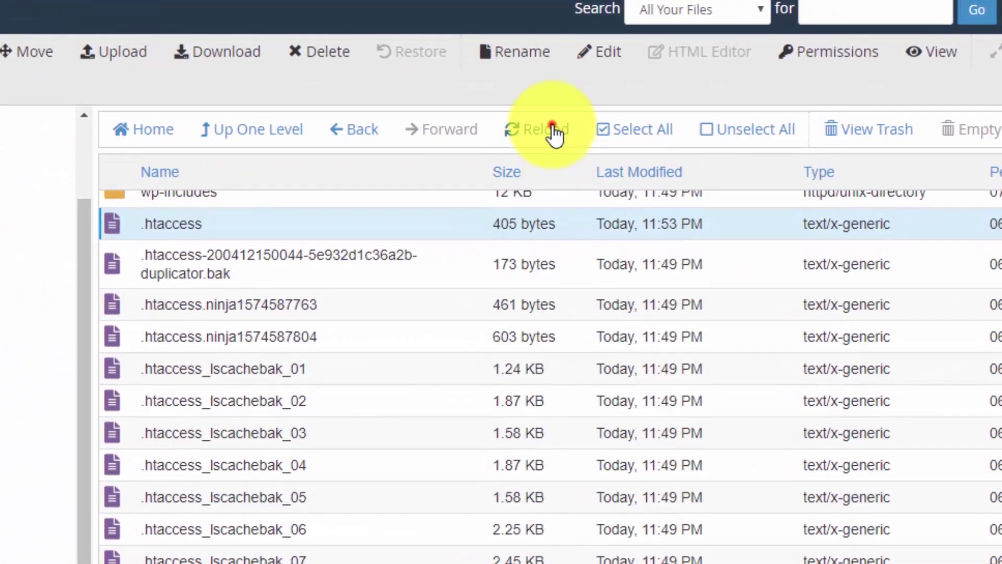
click(553, 131)
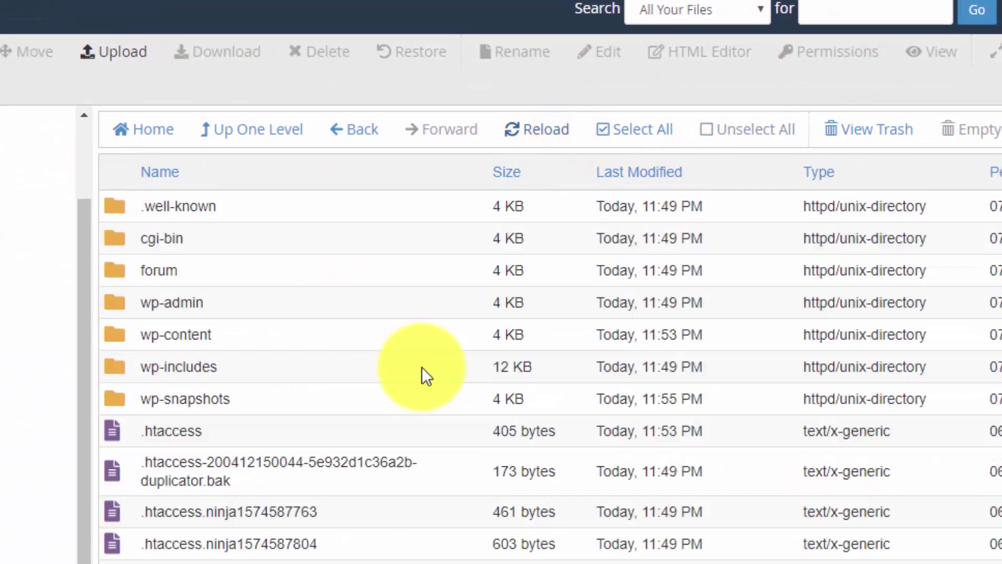
scroll(468, 401, down, 10)
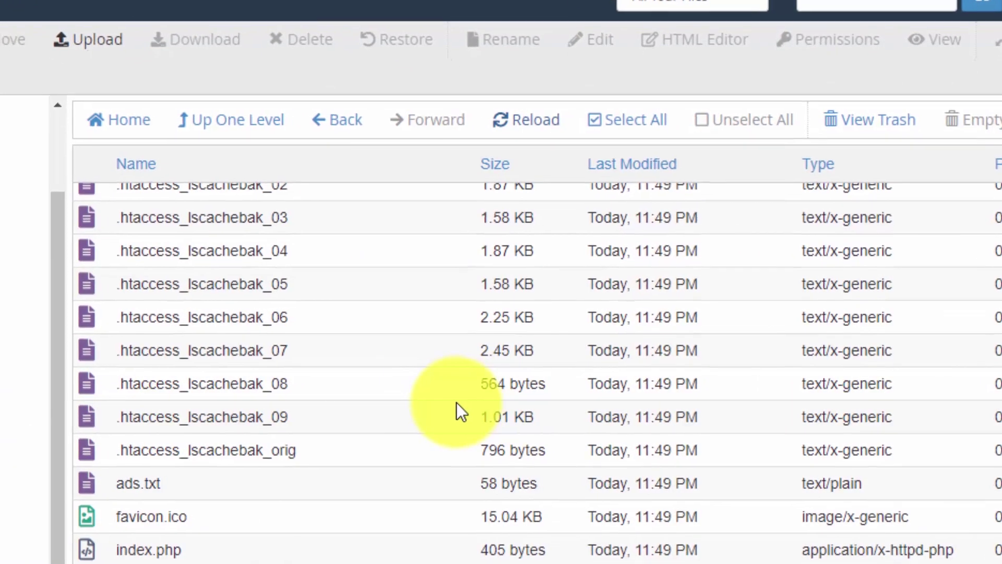
scroll(440, 403, down, 3)
scroll(434, 403, up, 10)
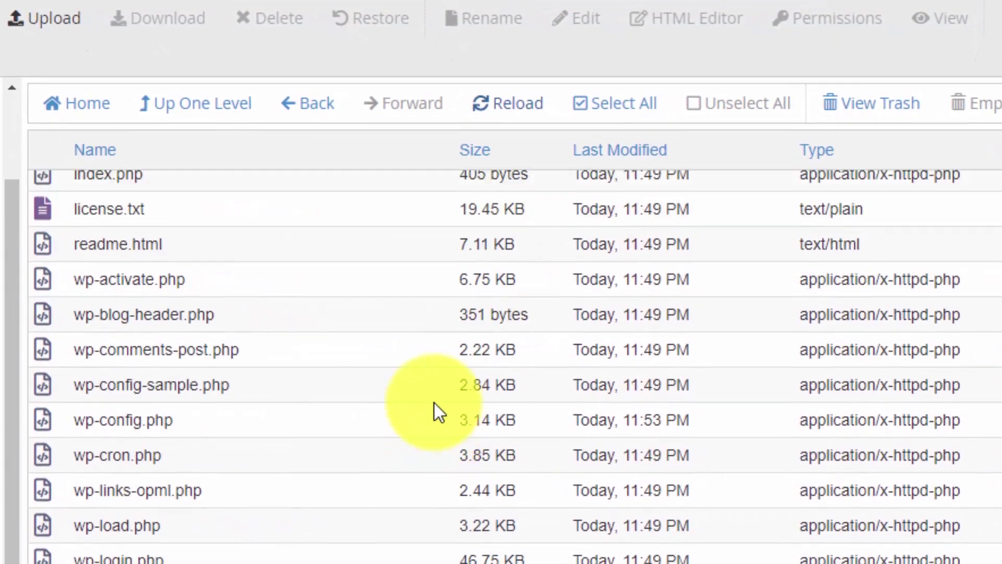
scroll(435, 403, up, 3)
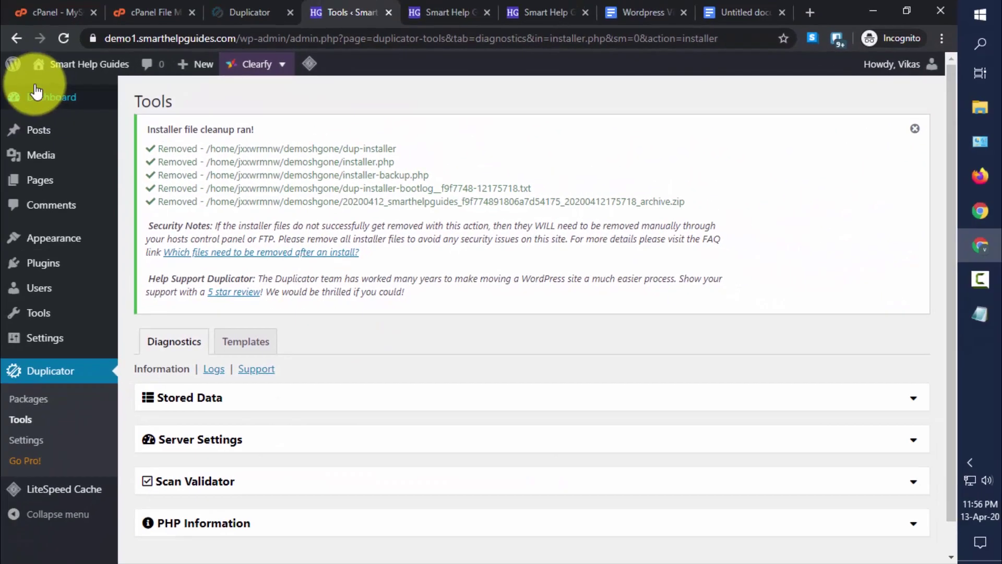
Open the Site Health screen from the Dashboard's Site Health Status widget
click(46, 103)
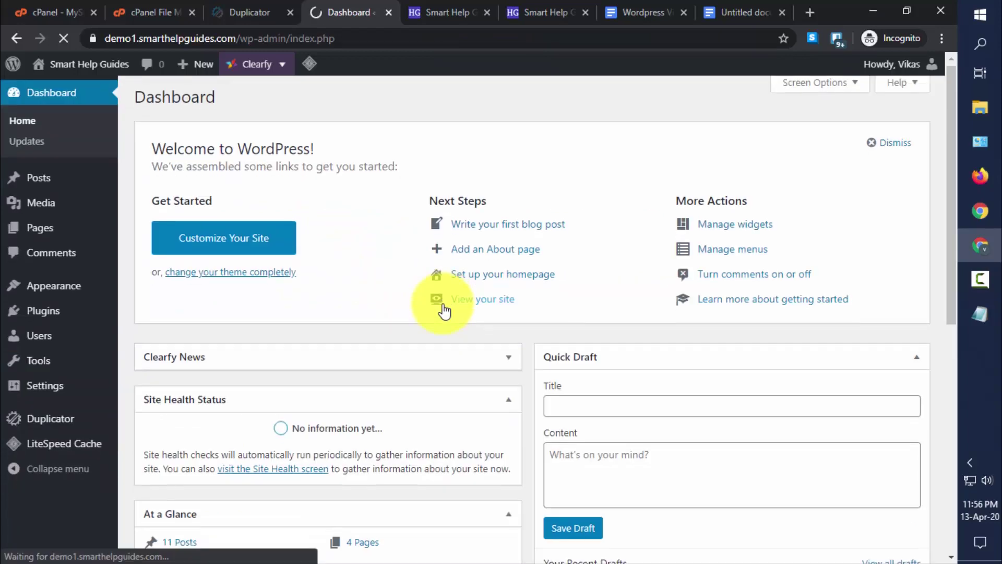
scroll(444, 309, down, 5)
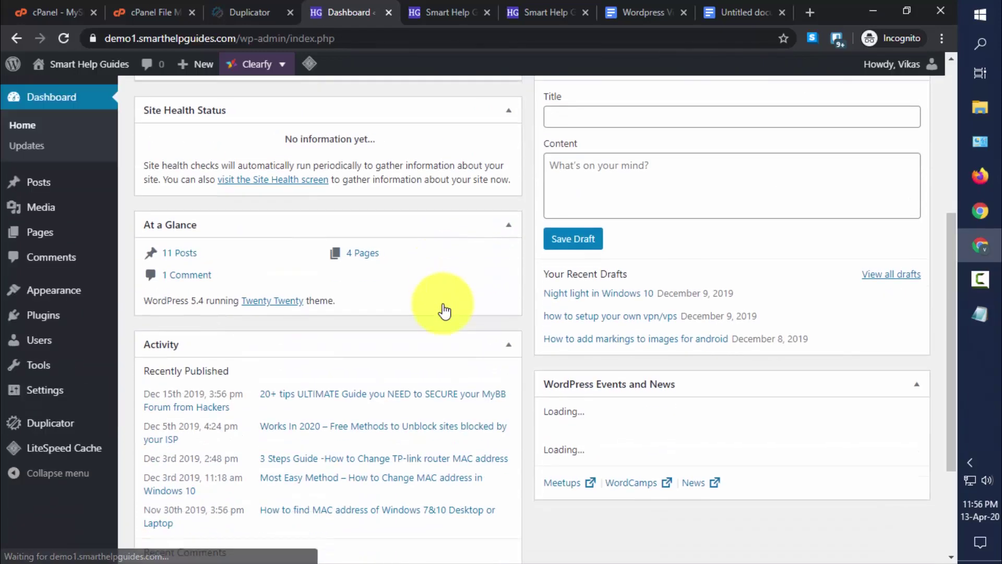
scroll(443, 304, up, 4)
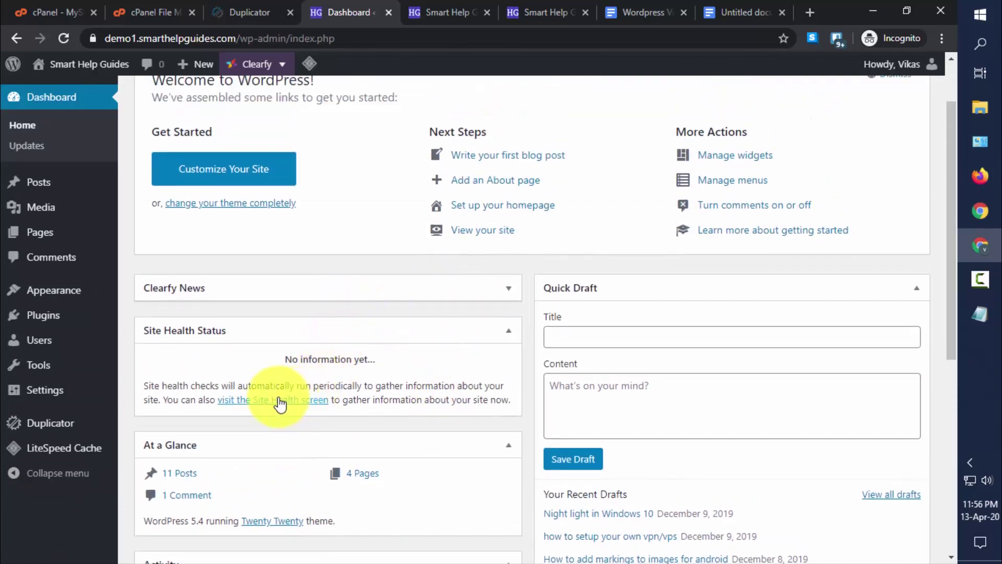
mouse_move(45, 390)
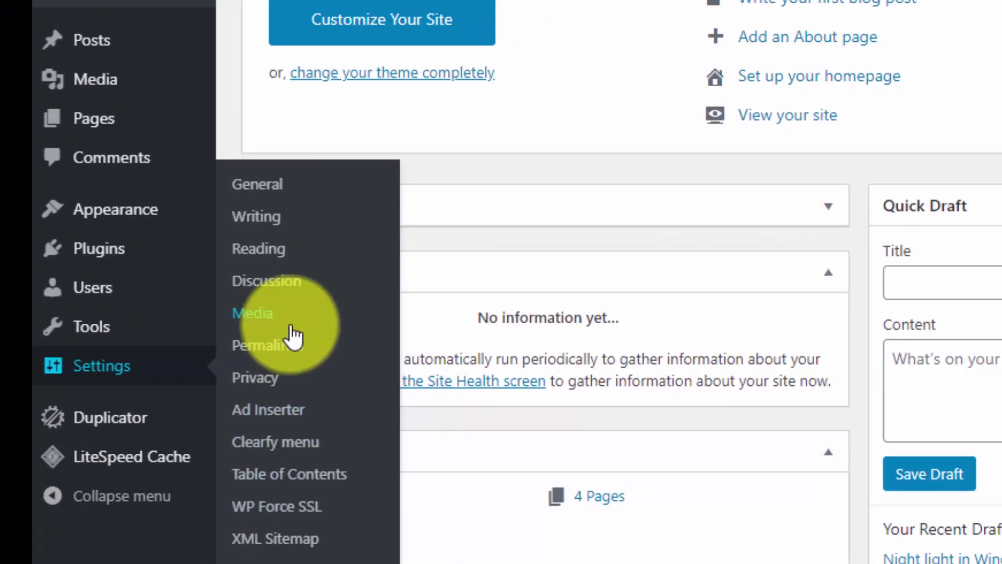
click(488, 381)
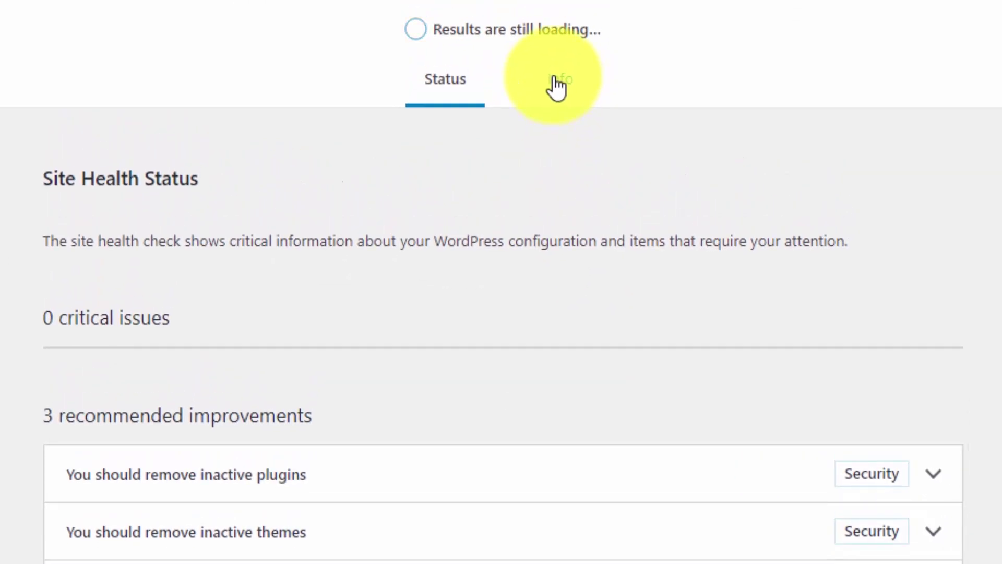
Review the 'You should remove inactive plugins' recommendation, then display the Site Health Info tab
click(605, 477)
scroll(596, 459, down, 4)
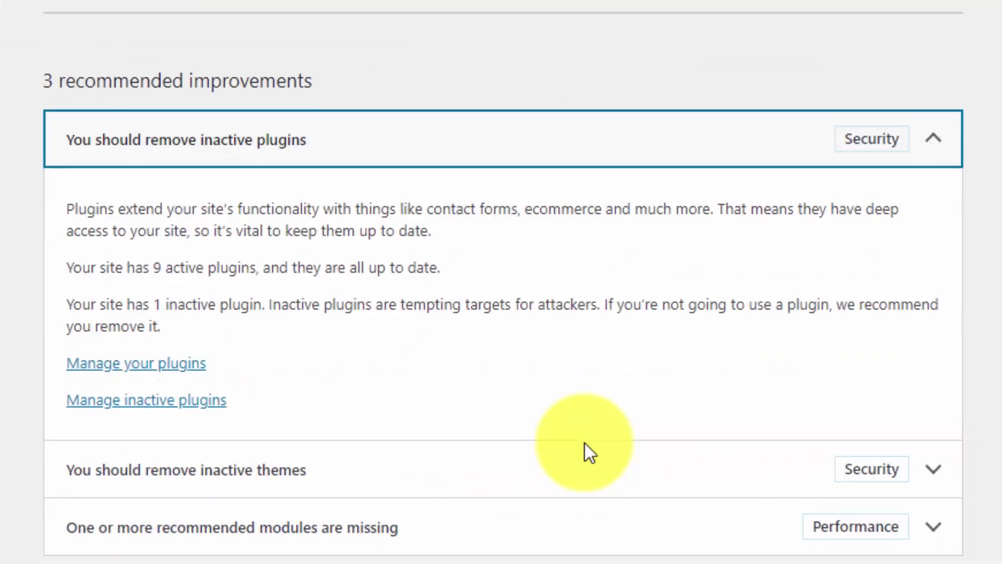
click(608, 153)
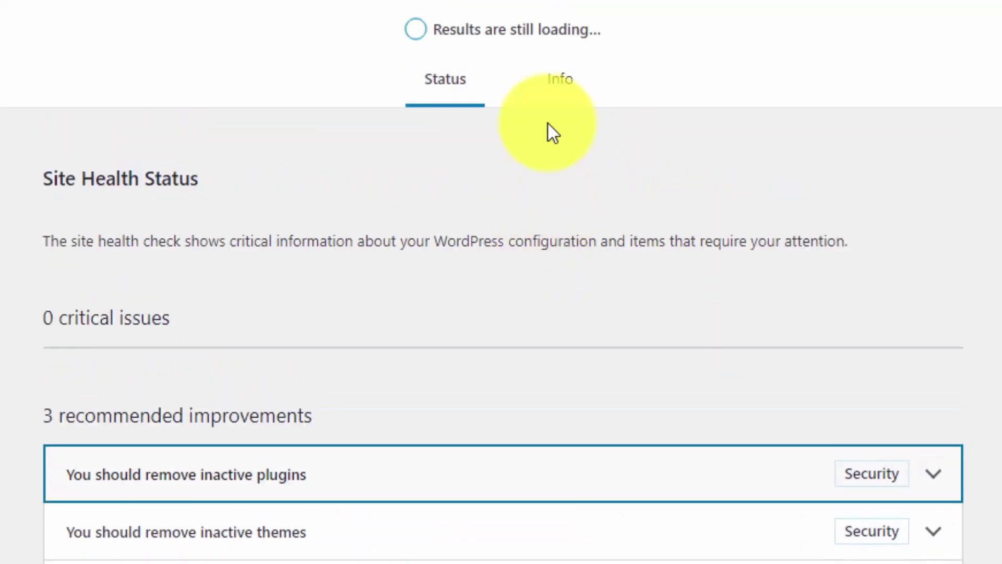
click(559, 84)
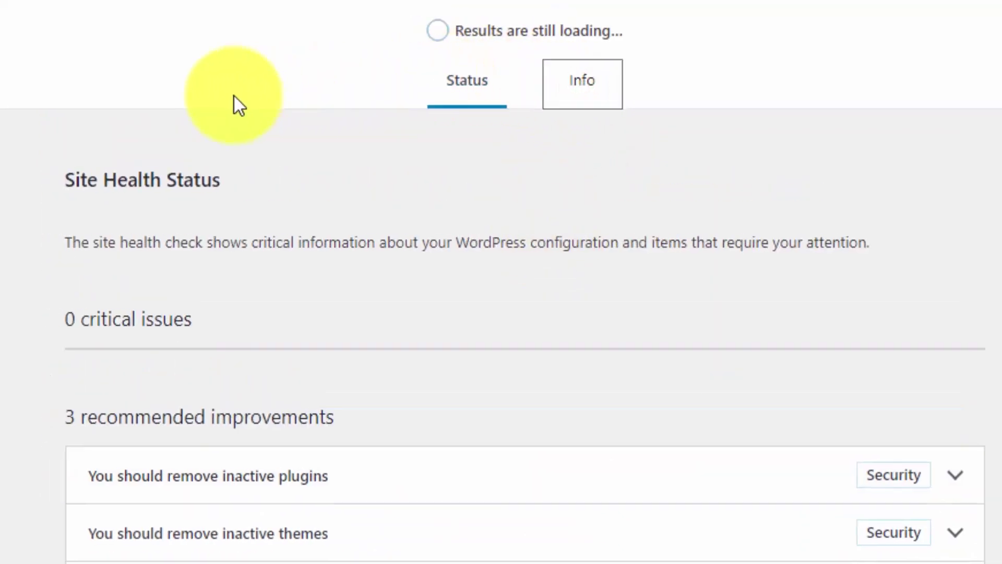
mouse_move(108, 91)
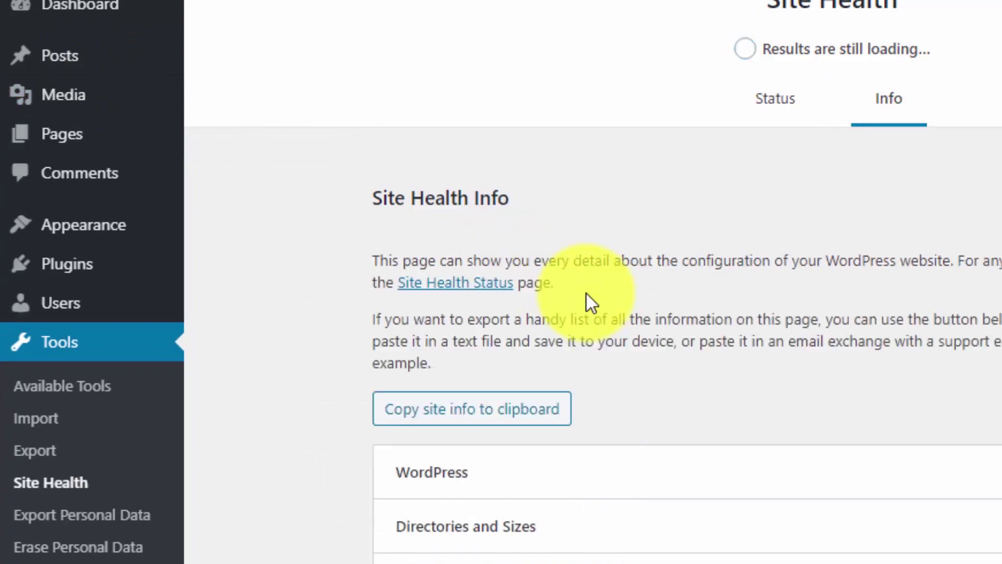